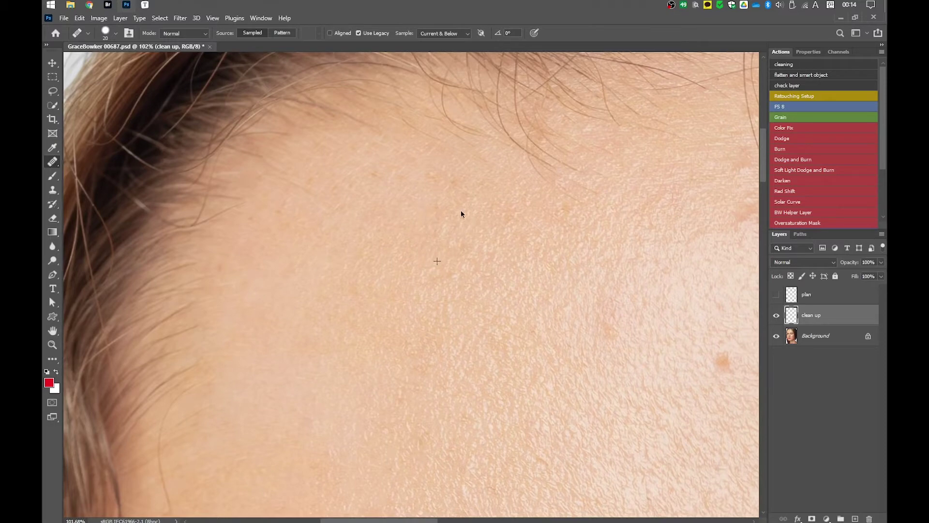
Compare the healed forehead skin with the original by hiding and showing the clean up layer
scroll(461, 210, down, 3)
scroll(442, 272, up, 3)
key(bracketright)
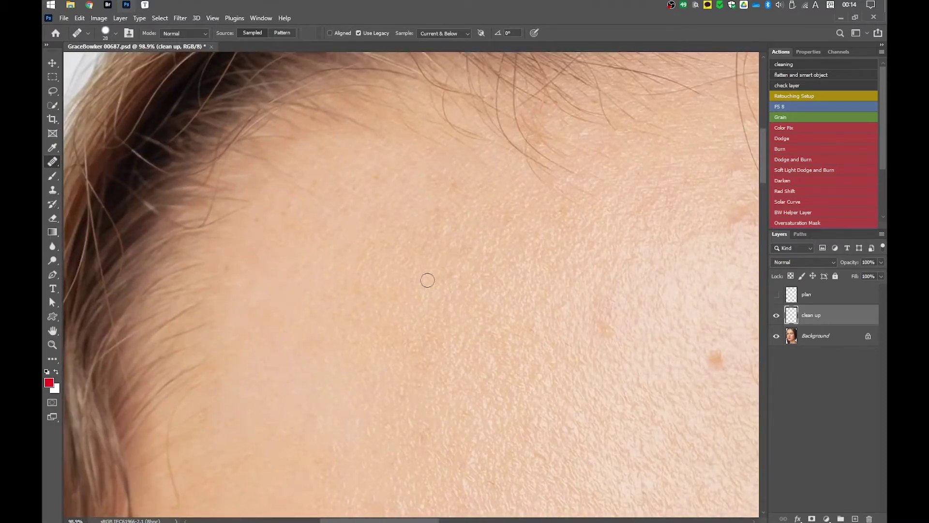
drag(440, 288, 346, 241)
key(ctrl+comma)
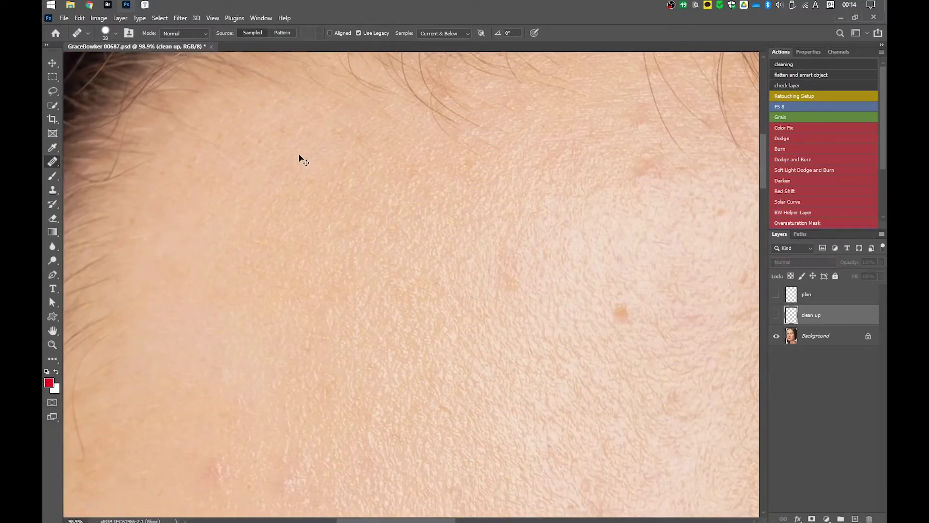
key(ctrl+comma)
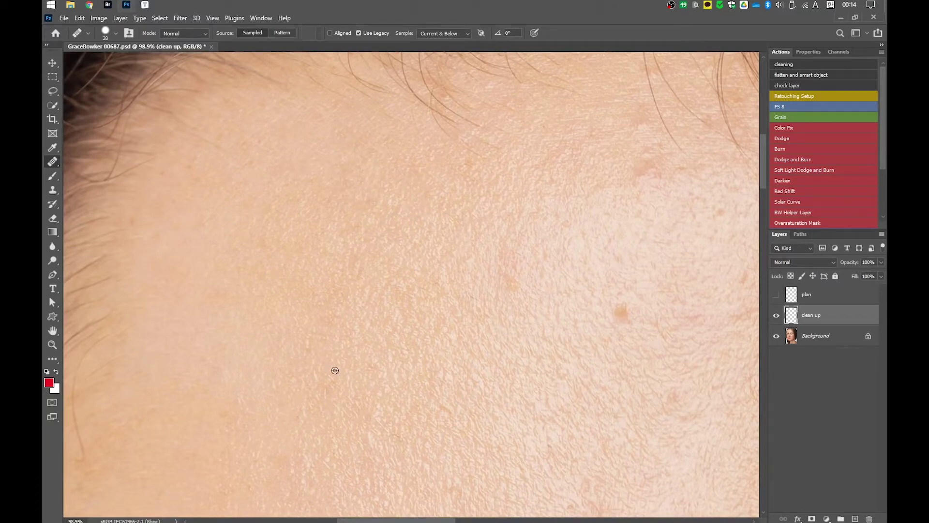
drag(442, 337, 297, 286)
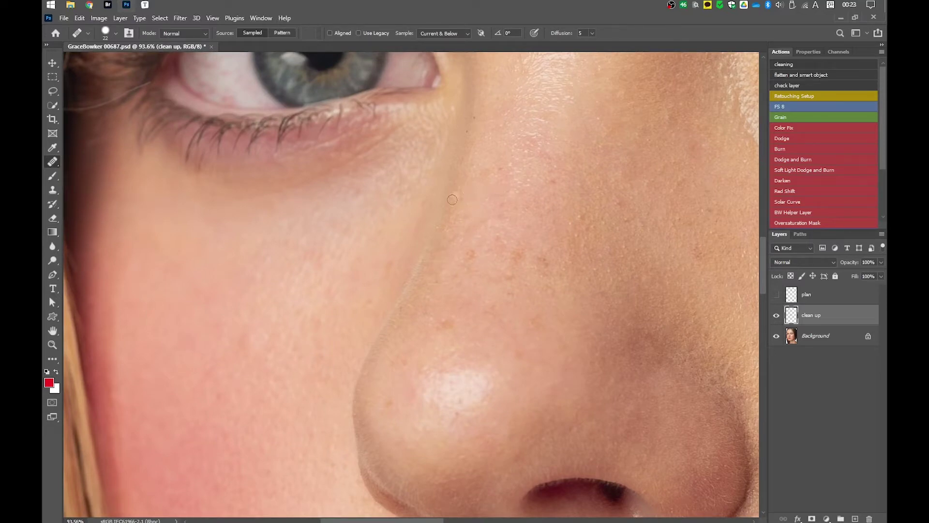
Use the Spot Healing Brush at size 11 to remove small marks and fine hairs on the skin beside the mouth corner
drag(716, 301, 484, 310)
drag(531, 348, 362, 284)
drag(455, 244, 465, 239)
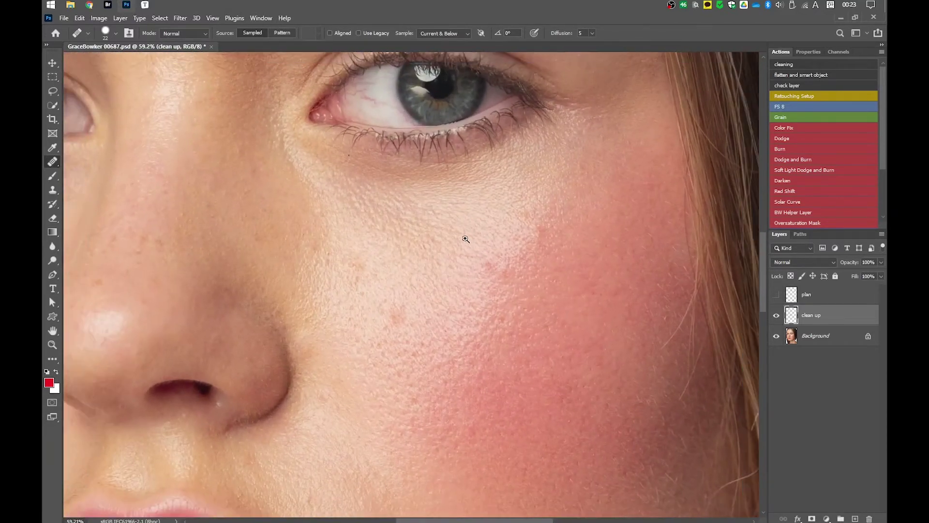
scroll(465, 239, up, 3)
scroll(473, 359, down, 6)
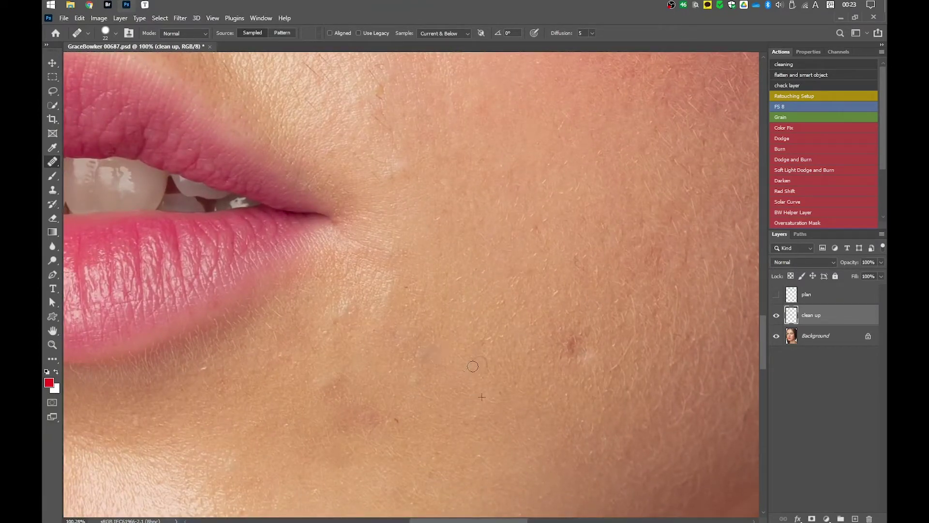
key(j)
drag(516, 244, 502, 246)
drag(474, 286, 450, 276)
drag(450, 276, 461, 276)
scroll(462, 277, up, 1)
alt+right_click(452, 261)
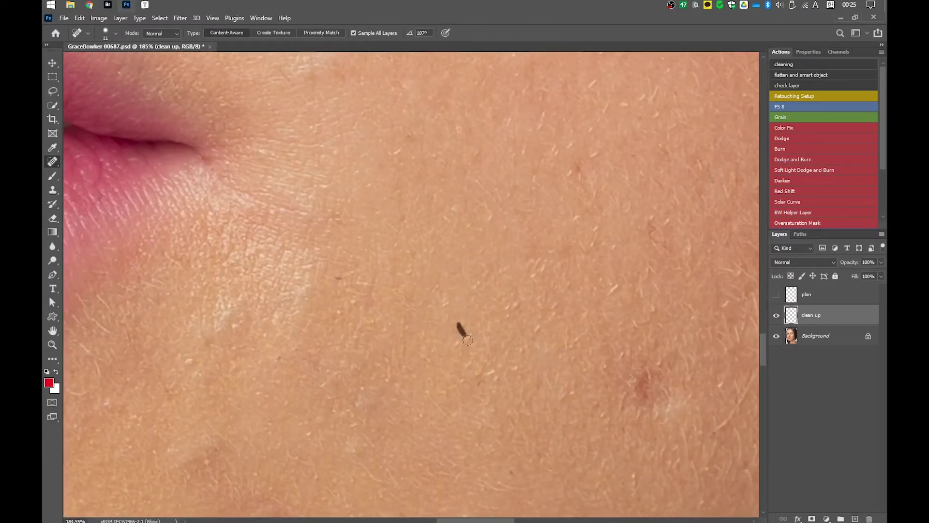
drag(389, 357, 388, 383)
drag(308, 436, 301, 428)
drag(243, 319, 231, 329)
Spot-heal the fine light hairs on the lower cheek around the small reddish blemish
scroll(448, 253, down, 2)
scroll(448, 253, right, 5)
drag(482, 230, 467, 245)
click(473, 232)
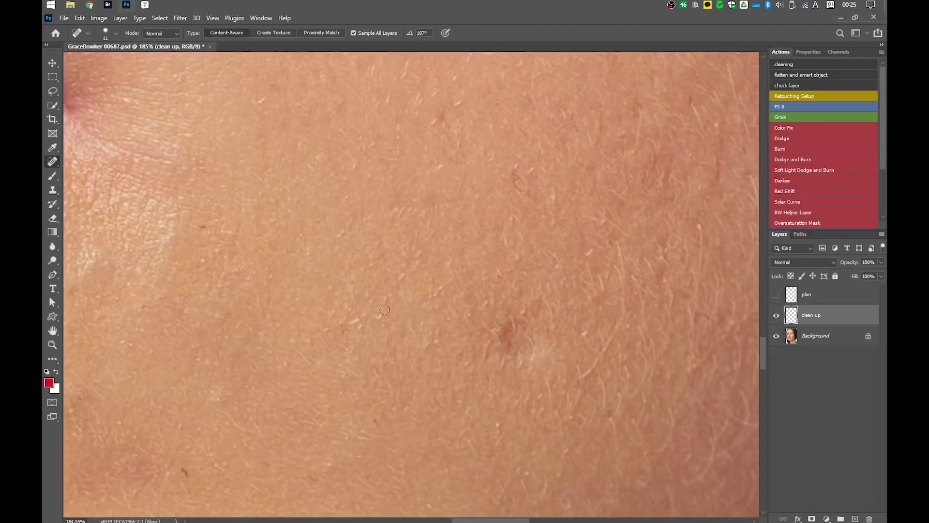
scroll(462, 291, down, 2)
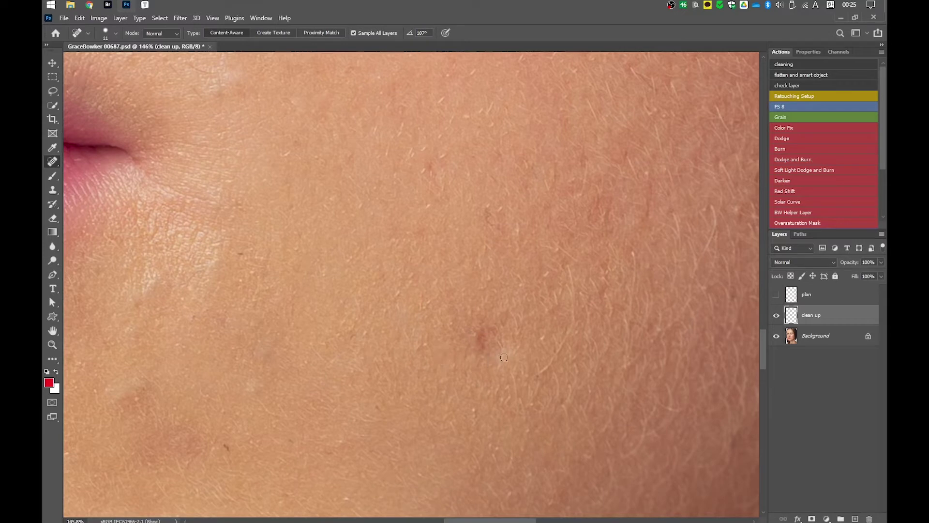
drag(563, 341, 542, 370)
drag(570, 285, 574, 306)
drag(573, 326, 557, 299)
mouse_move(569, 267)
mouse_down()
mouse_move(591, 287)
mouse_move(566, 292)
mouse_up()
drag(485, 213, 554, 316)
drag(411, 310, 415, 314)
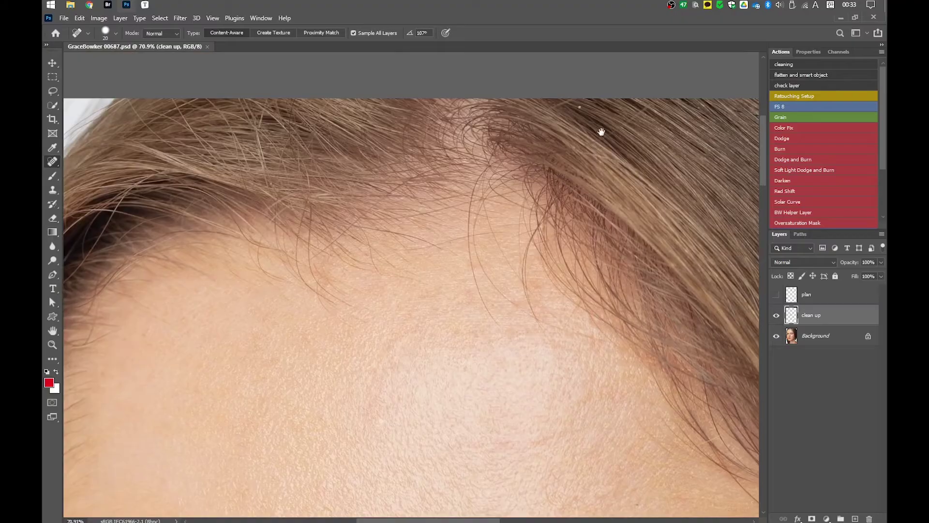
Spot-heal the long curved stray hair on the upper forehead below the parting, using brush size 20
scroll(599, 131, up, 3)
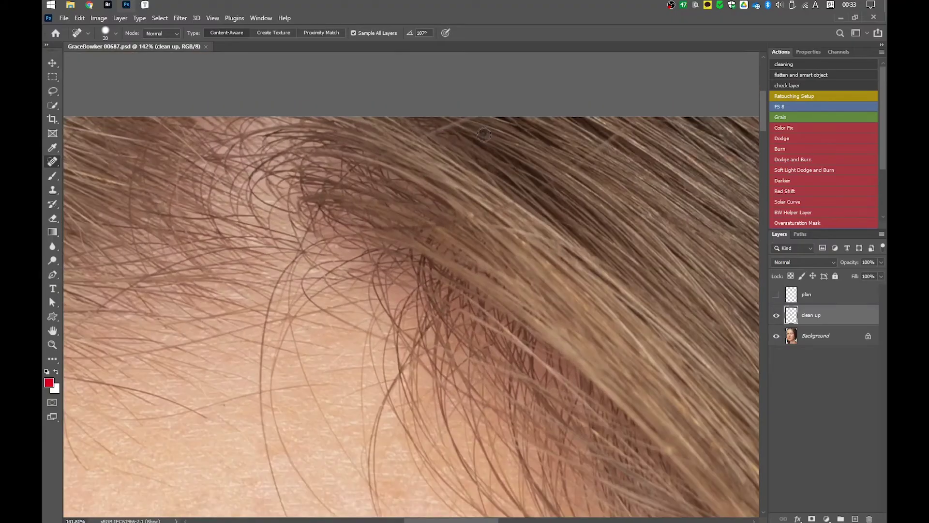
scroll(401, 247, down, 5)
mouse_move(292, 243)
mouse_down()
mouse_move(324, 364)
mouse_move(353, 402)
mouse_up()
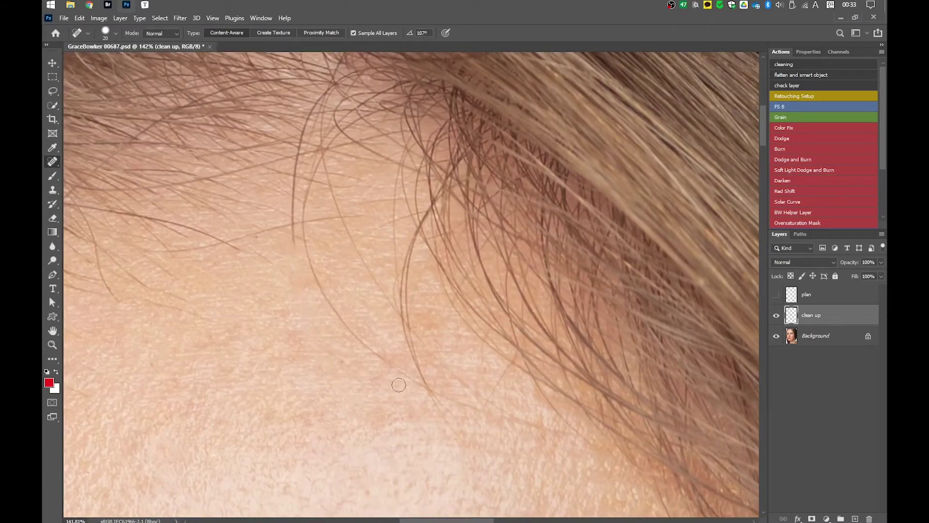
mouse_move(355, 259)
mouse_down()
mouse_move(330, 246)
mouse_move(302, 280)
mouse_up()
mouse_move(319, 324)
mouse_down()
mouse_move(359, 415)
mouse_move(423, 473)
mouse_up()
drag(440, 387, 363, 288)
mouse_move(341, 325)
mouse_down()
mouse_move(413, 370)
mouse_move(451, 313)
mouse_up()
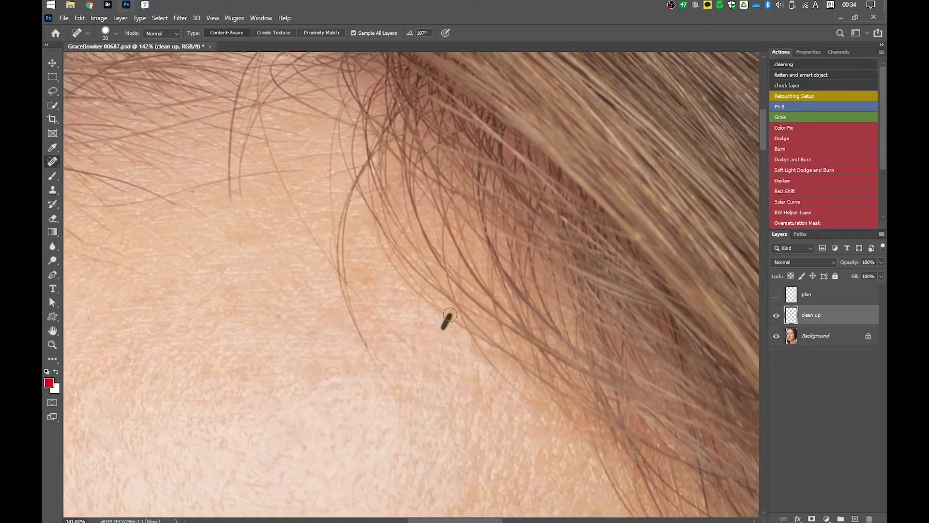
Remove the thin hairs hanging over the forehead along the inner edge of the right-hand hairline
mouse_move(372, 287)
mouse_down()
mouse_move(392, 330)
mouse_move(444, 369)
mouse_up()
drag(283, 182, 358, 292)
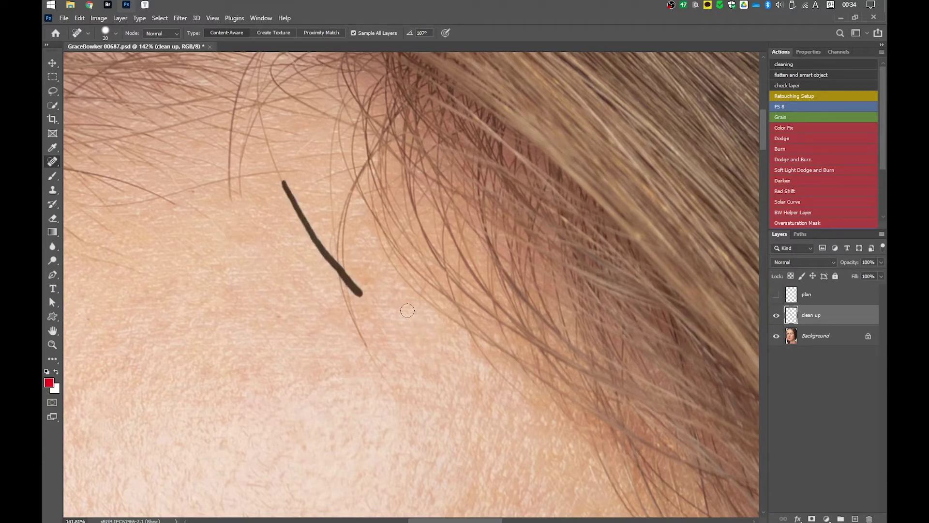
mouse_move(340, 222)
mouse_down()
mouse_move(357, 328)
mouse_move(390, 386)
mouse_up()
drag(354, 213, 340, 231)
mouse_move(361, 183)
mouse_down()
mouse_move(342, 231)
mouse_move(359, 172)
mouse_move(351, 196)
mouse_up()
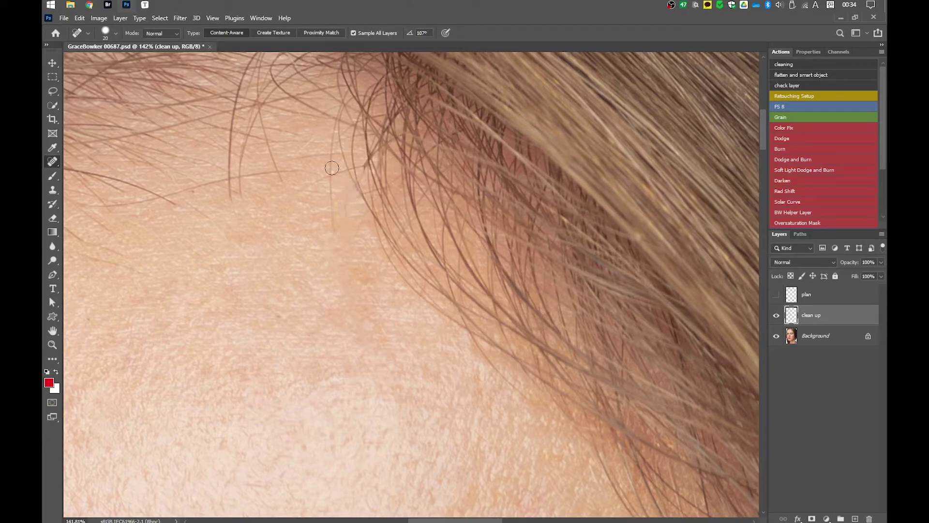
mouse_move(332, 156)
mouse_down()
mouse_move(332, 220)
mouse_move(363, 233)
mouse_move(348, 207)
mouse_up()
drag(415, 197, 375, 195)
drag(395, 224, 388, 293)
Spot-heal the flyaway hairs running crosswise over the combed hair to the right of the parting
scroll(345, 135, up, 4)
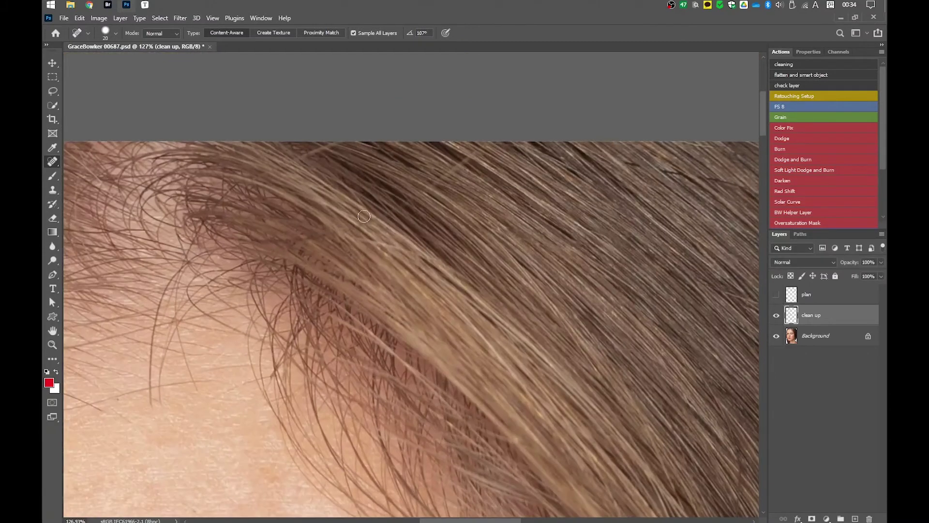
mouse_move(266, 239)
mouse_down()
mouse_move(253, 241)
mouse_move(316, 237)
mouse_move(383, 215)
mouse_move(489, 141)
mouse_move(410, 207)
mouse_up()
drag(259, 177, 385, 122)
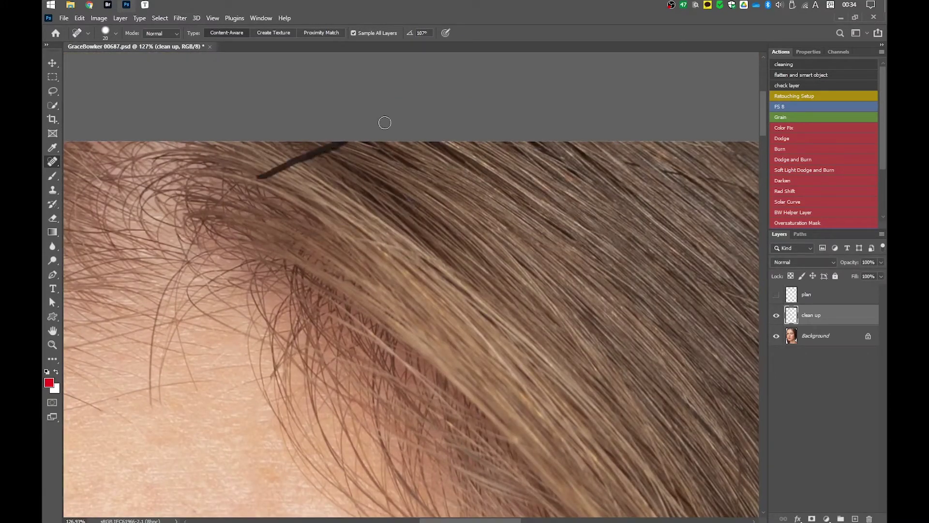
drag(398, 160, 487, 110)
drag(289, 257, 345, 225)
Remove the short stray hair ends sticking into the forehead just below the parting
mouse_move(321, 193)
mouse_down()
mouse_move(296, 283)
mouse_move(305, 332)
mouse_up()
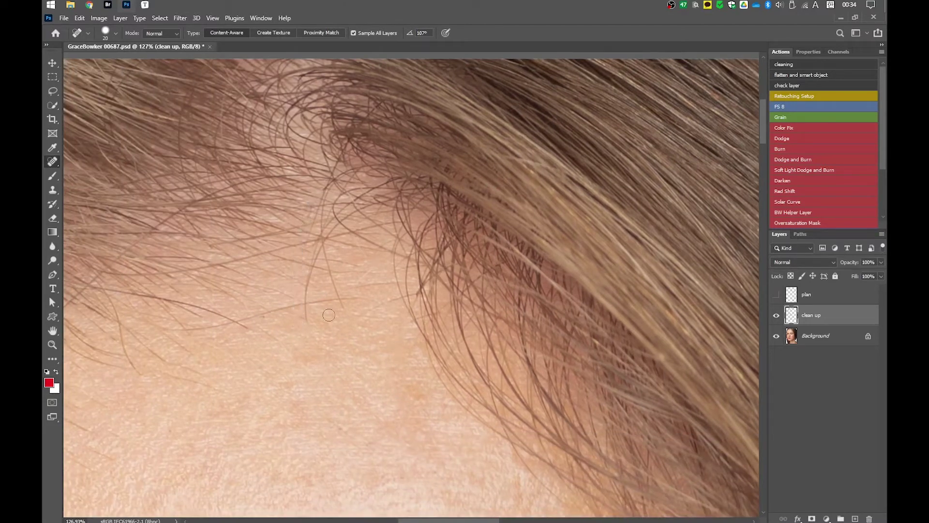
drag(308, 221, 313, 208)
drag(351, 289, 482, 202)
drag(312, 247, 496, 212)
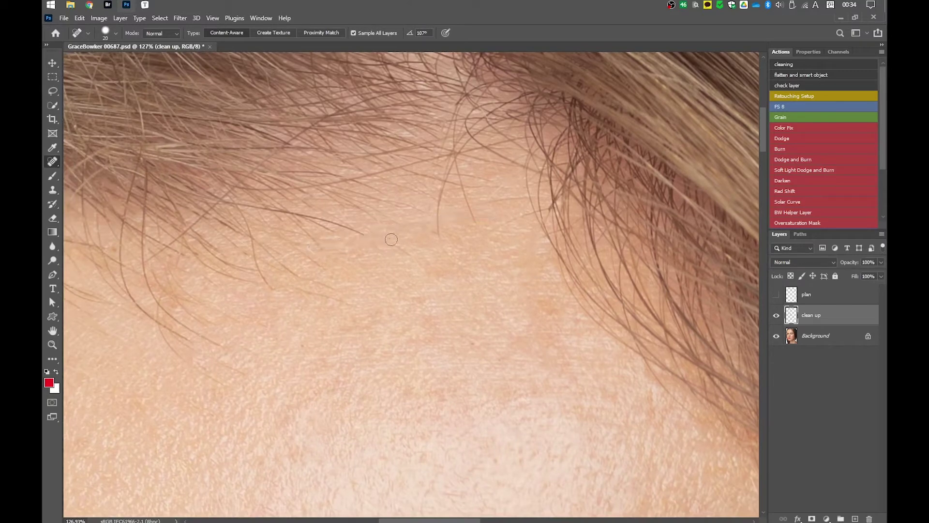
drag(440, 236, 439, 204)
drag(465, 196, 470, 210)
Spot-heal the loose hair tips on the forehead below the hairline to the left of the parting
mouse_move(481, 186)
mouse_down()
mouse_move(433, 303)
mouse_move(442, 294)
mouse_move(467, 365)
mouse_up()
mouse_move(389, 352)
mouse_down()
mouse_move(419, 359)
mouse_move(406, 351)
mouse_up()
click(383, 349)
drag(484, 327, 431, 277)
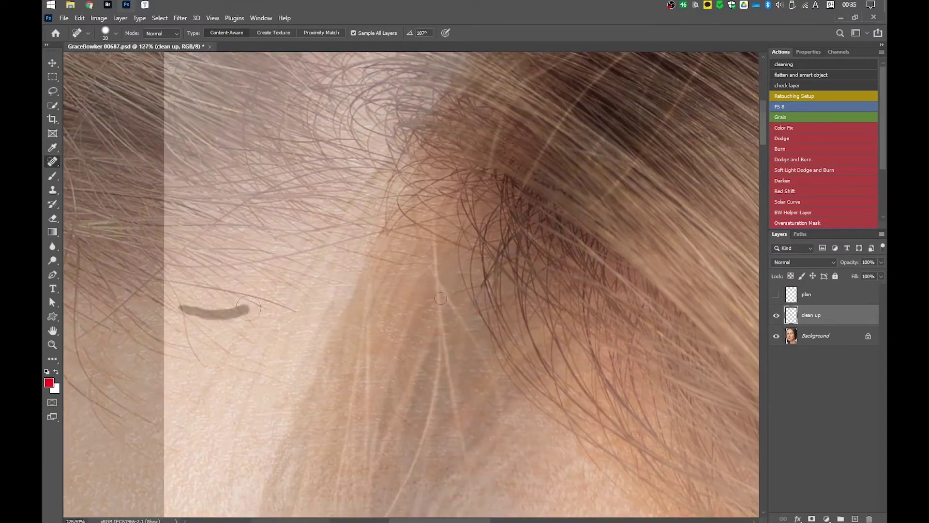
drag(238, 315, 310, 261)
drag(457, 245, 400, 229)
Spot-heal the stray strands crossing the dark hair at the left temple, using brush size 13
drag(520, 317, 478, 332)
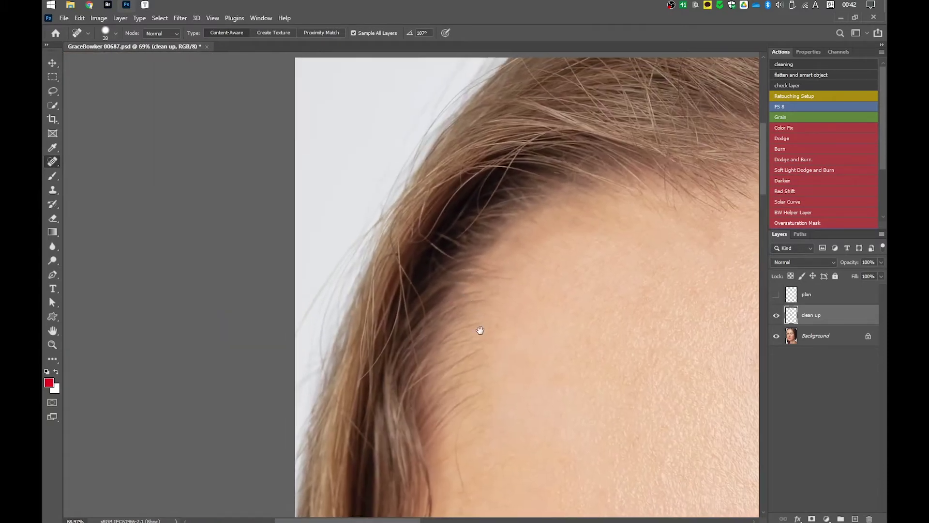
mouse_move(398, 249)
mouse_down()
mouse_move(469, 243)
mouse_move(368, 261)
mouse_move(331, 331)
mouse_up()
alt+right_click(379, 260)
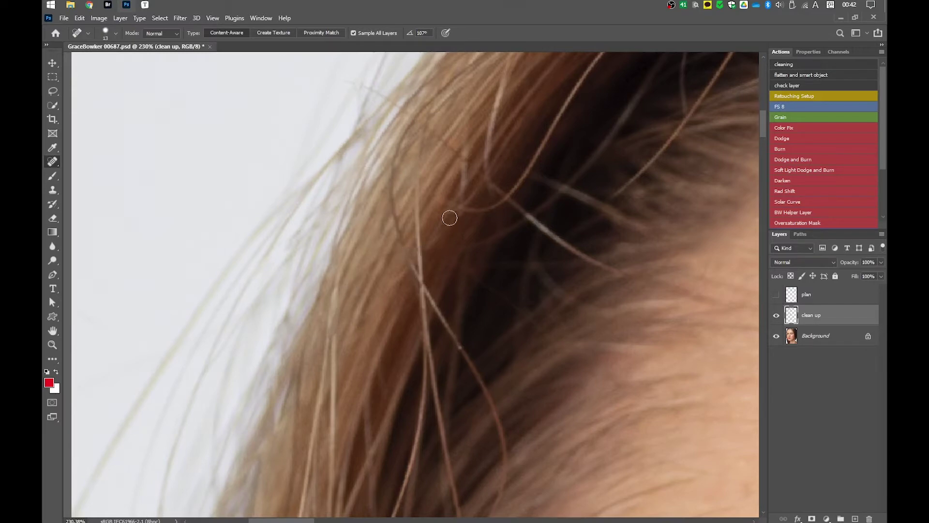
drag(429, 252, 374, 250)
drag(468, 250, 323, 290)
drag(457, 256, 419, 251)
Remove the light stray hairs crossing the hair beside the outer end of the left-hand eyebrow
drag(663, 315, 460, 315)
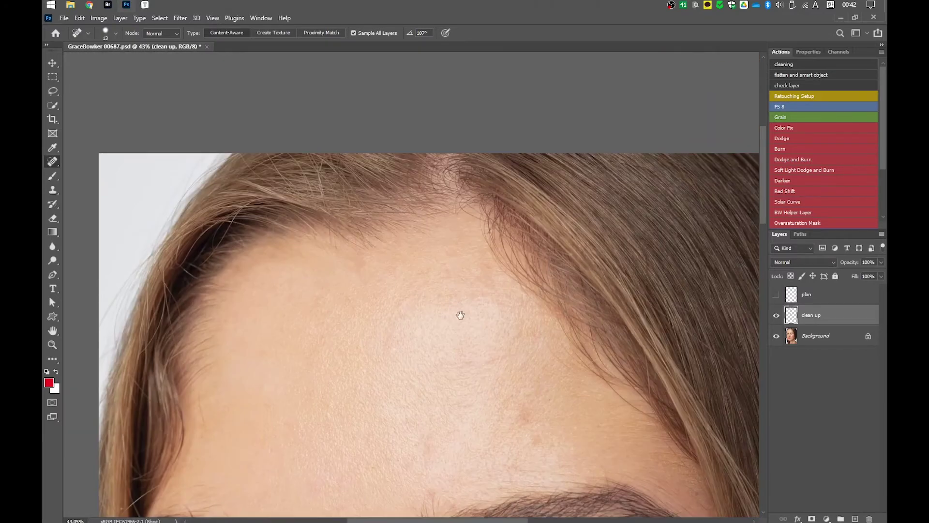
drag(533, 472, 432, 266)
scroll(362, 329, up, 3)
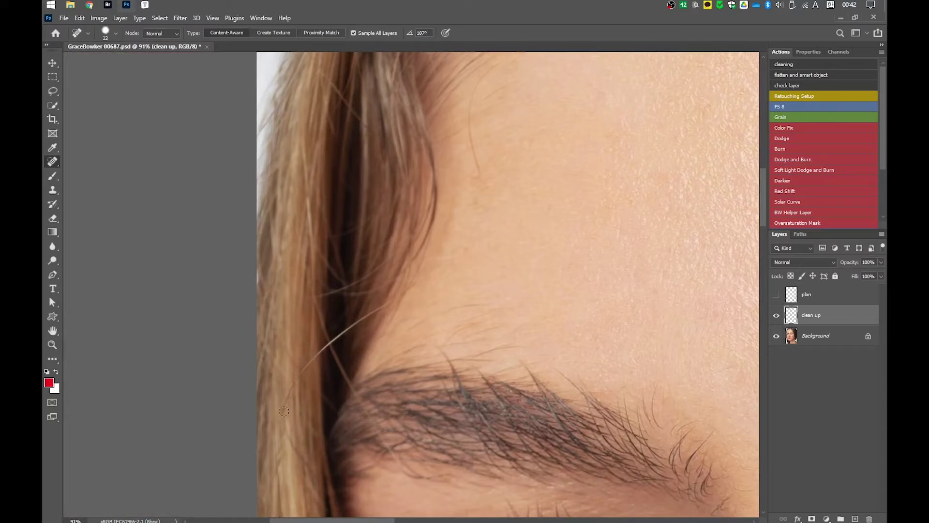
mouse_move(284, 410)
mouse_down()
mouse_move(329, 344)
mouse_move(404, 294)
mouse_up()
mouse_move(361, 317)
mouse_down()
mouse_move(391, 235)
mouse_move(354, 251)
mouse_move(390, 318)
mouse_up()
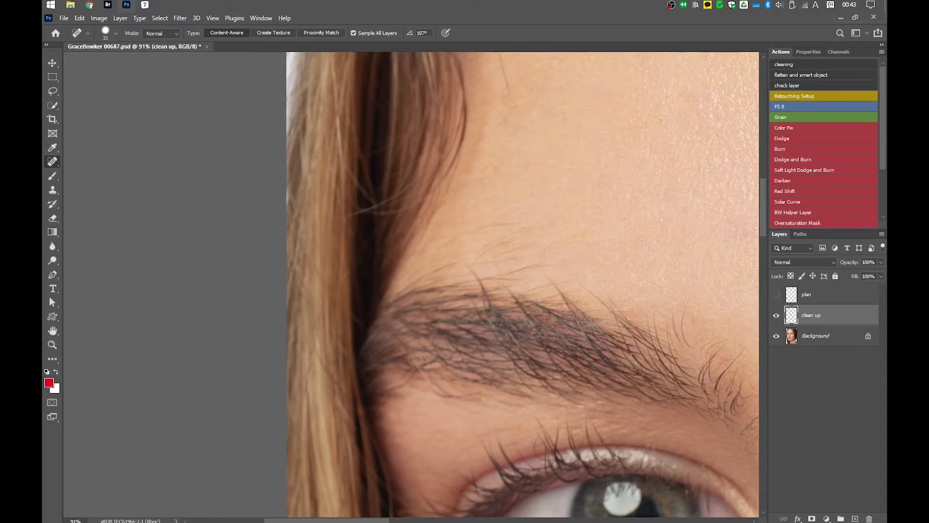
drag(417, 361, 426, 378)
drag(348, 216, 406, 187)
Spot-heal the crossing strands in the side hair and the single loose hair on the forehead next to it
scroll(388, 170, up, 4)
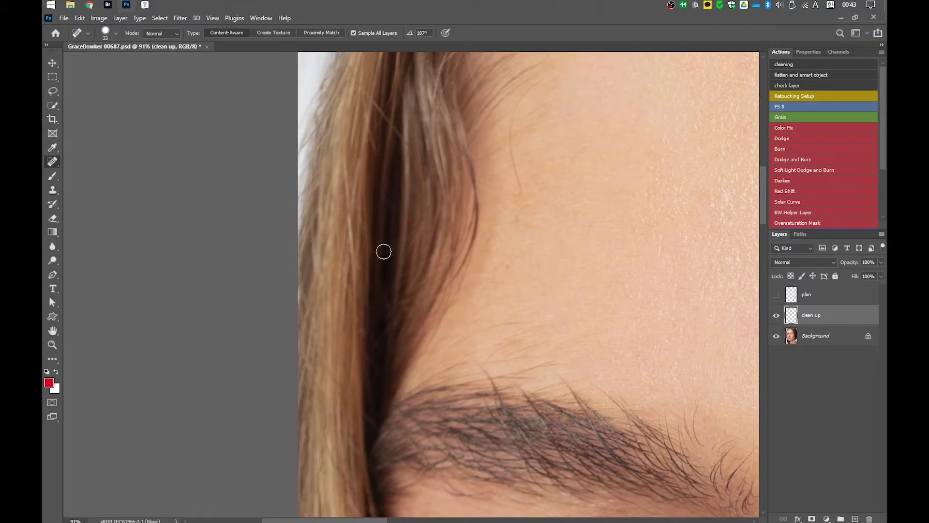
mouse_move(400, 108)
mouse_down()
mouse_move(384, 300)
mouse_move(353, 296)
mouse_up()
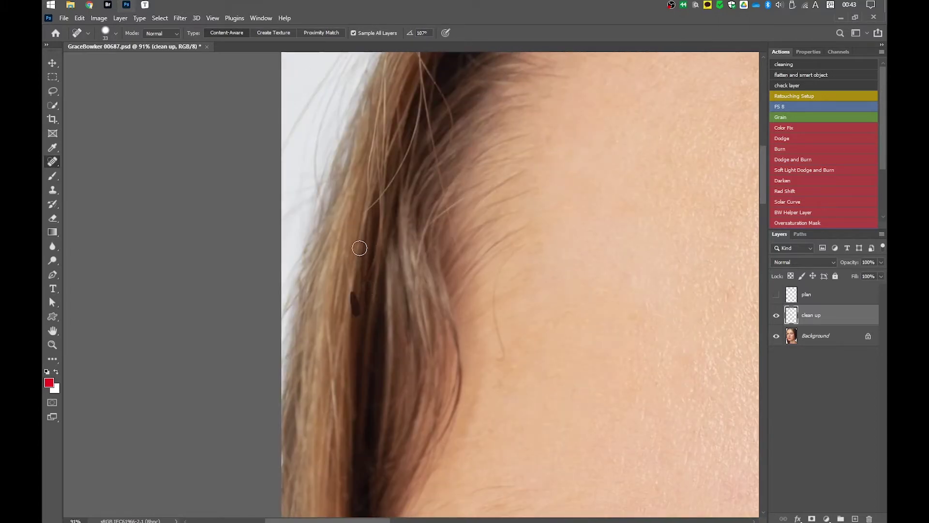
mouse_move(510, 244)
mouse_down()
mouse_move(491, 291)
mouse_move(495, 368)
mouse_up()
drag(494, 416, 469, 285)
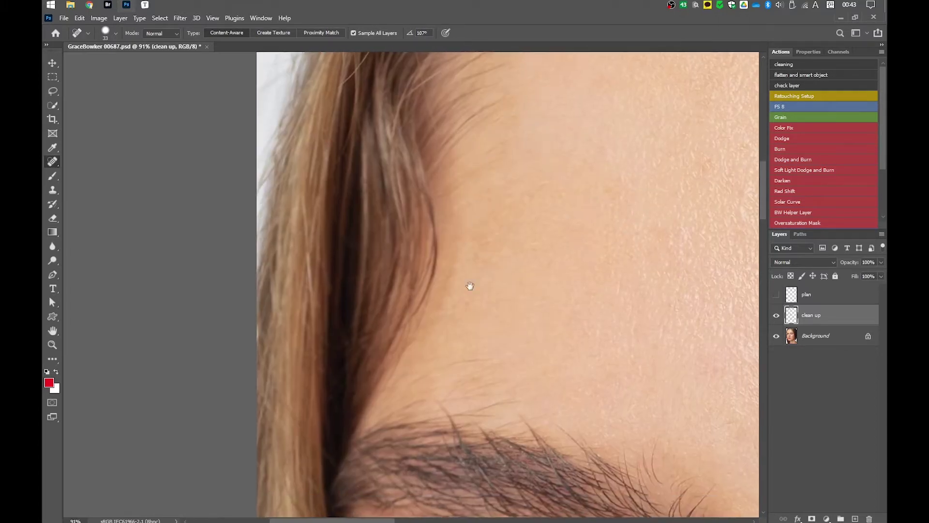
Spot-heal the small spots and fine hairs on the skin left of the upper lip, using brush size 14
scroll(465, 310, up, 3)
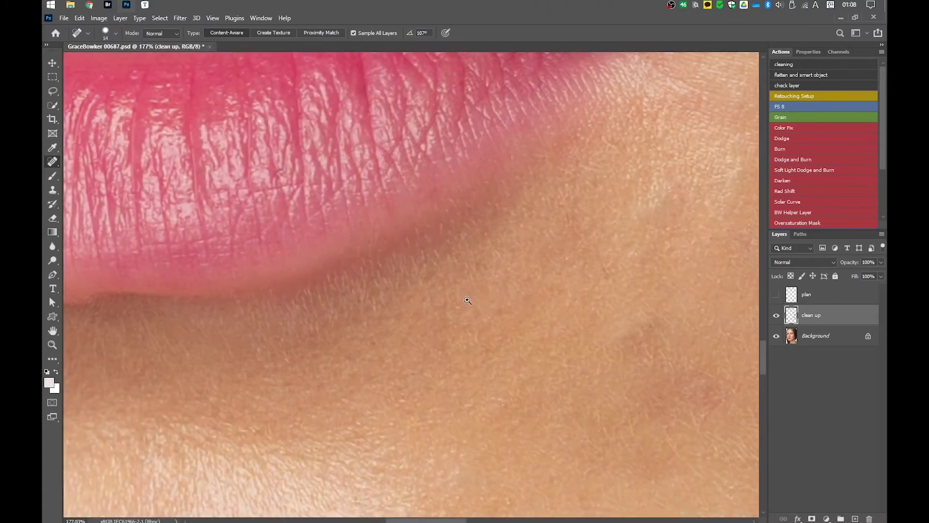
drag(467, 300, 557, 433)
mouse_move(343, 238)
mouse_down()
mouse_move(380, 241)
mouse_move(336, 244)
mouse_up()
scroll(379, 241, up, 3)
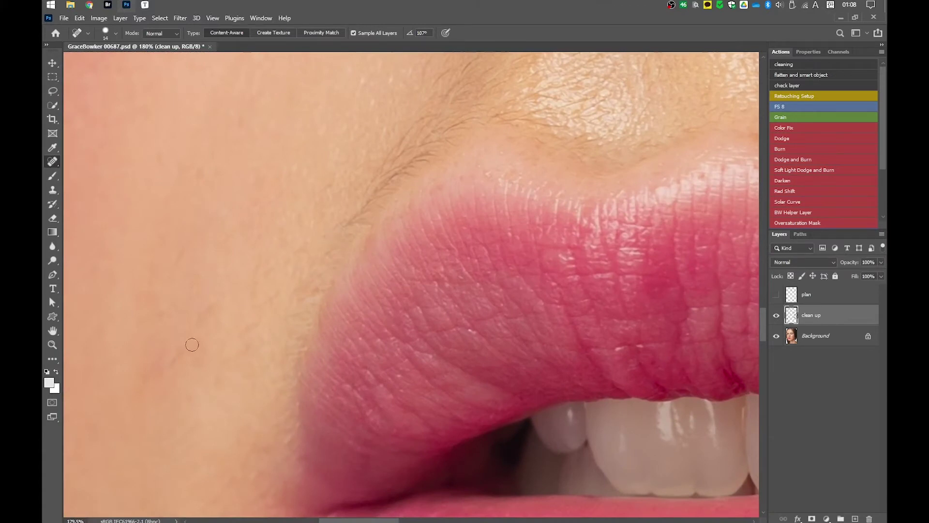
drag(219, 367, 248, 346)
click(298, 373)
drag(299, 422, 286, 442)
drag(337, 244, 298, 309)
drag(285, 353, 269, 361)
drag(313, 291, 334, 278)
drag(315, 282, 320, 278)
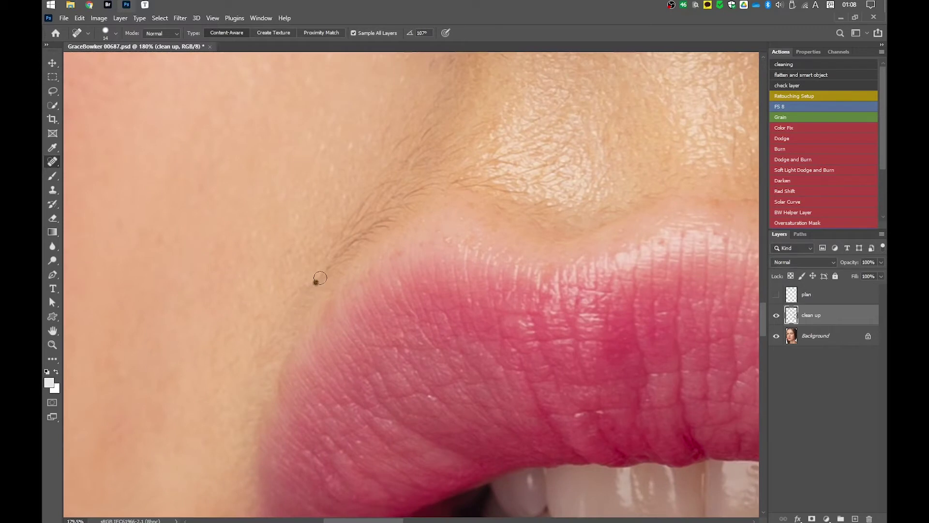
Remove fine facial hairs on the skin between the nose and the upper lip
drag(391, 211, 338, 264)
mouse_move(374, 119)
mouse_down()
mouse_move(373, 193)
mouse_move(407, 109)
mouse_up()
drag(451, 148, 472, 149)
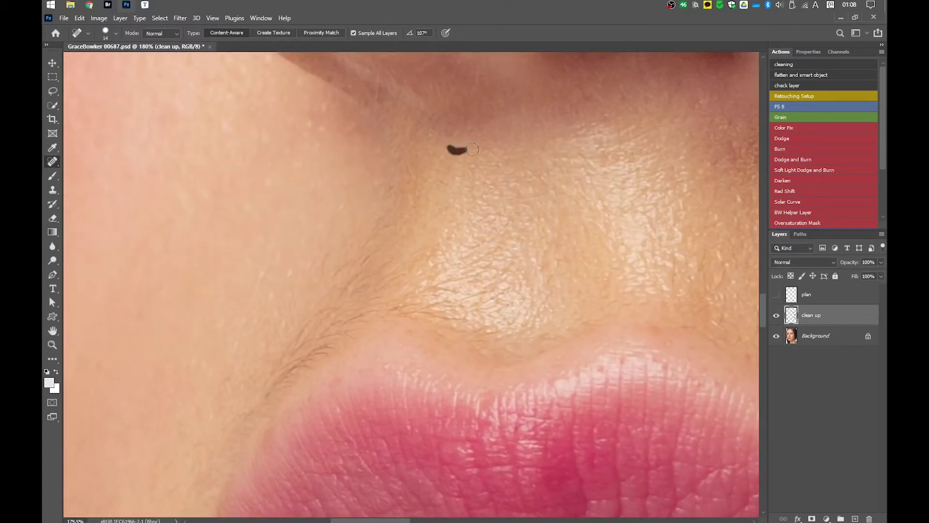
drag(462, 296, 492, 286)
Spot-heal the fine hairs along the cupid's bow and the crease above the upper lip
scroll(484, 319, down, 2)
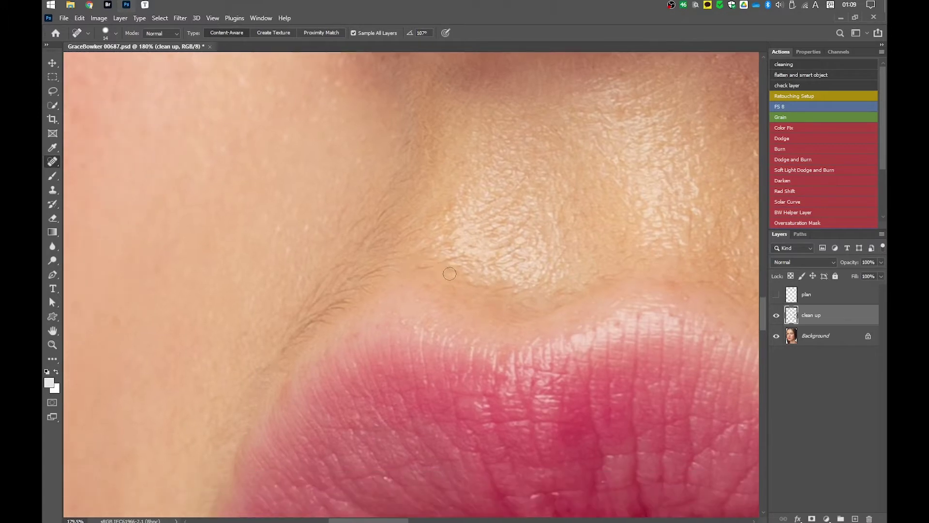
drag(422, 269, 467, 258)
drag(453, 270, 521, 259)
drag(500, 289, 512, 288)
drag(390, 216, 422, 200)
drag(387, 253, 413, 245)
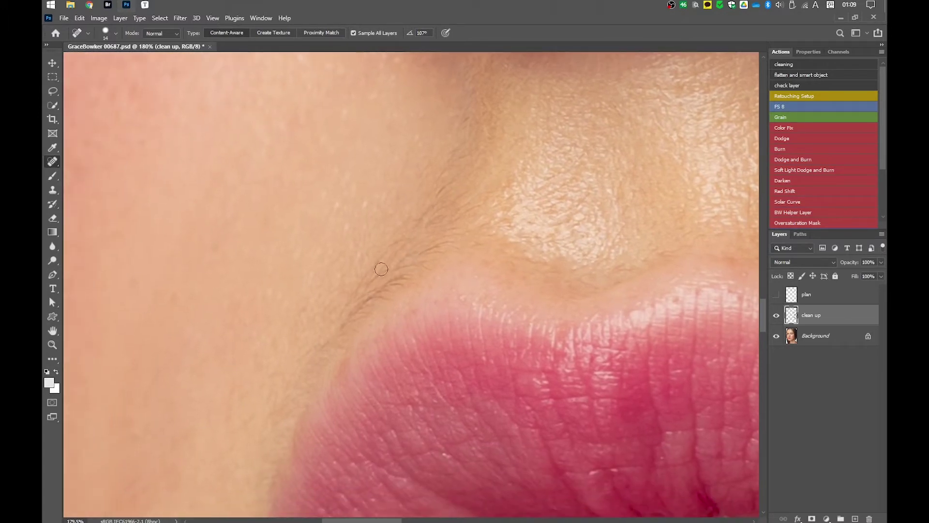
Heal the hairs at the lower end of the crease beside the upper lip, switching to the Healing Brush at size 17
mouse_move(358, 333)
mouse_down()
mouse_move(346, 343)
mouse_move(358, 306)
mouse_move(384, 295)
mouse_move(343, 313)
mouse_up()
key(shift+j)
key(bracketleft)
key(bracketleft)
key(bracketleft)
key(bracketleft)
click(363, 311)
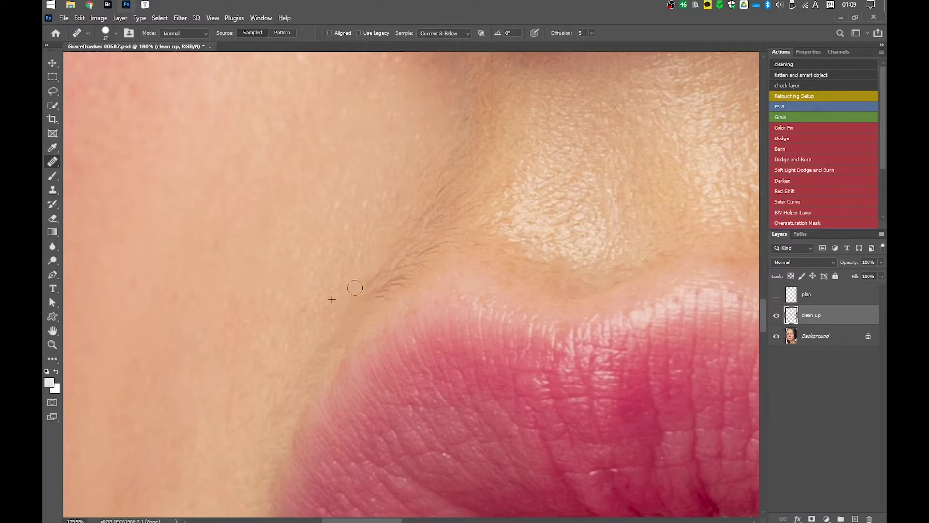
Sample clean skin nearby and heal the remaining dark hairs along the crease above the upper lip
alt+click(361, 325)
mouse_move(362, 289)
mouse_down()
mouse_move(374, 279)
mouse_move(385, 295)
mouse_move(376, 302)
mouse_up()
alt+click(385, 269)
drag(406, 254, 405, 240)
key(bracketleft)
scroll(362, 318, down, 2)
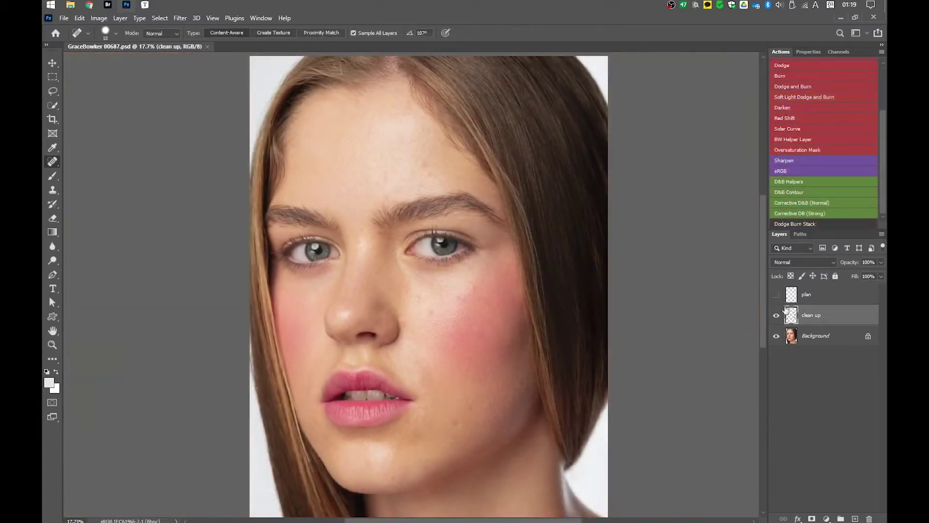
Isolate the clean up layer and place a medium grey Solid Color fill layer directly beneath it
alt+click(777, 316)
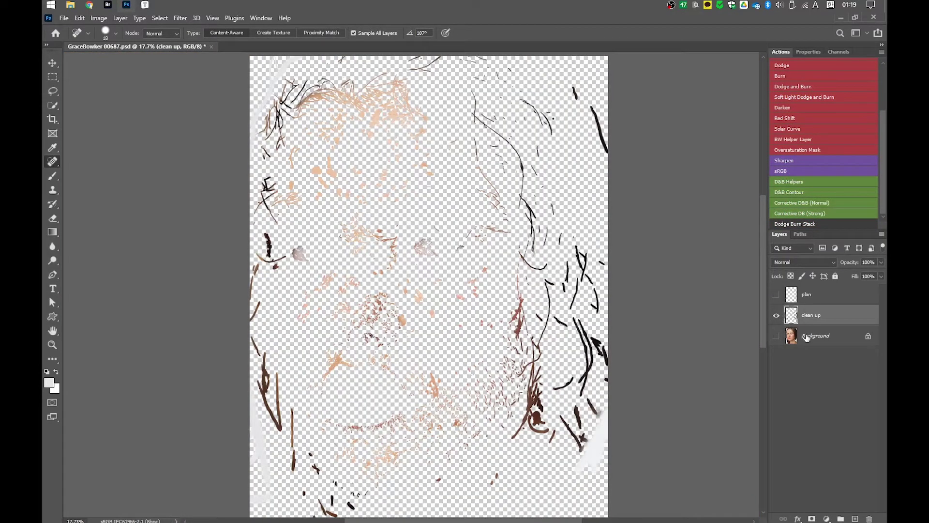
click(806, 337)
click(826, 519)
click(827, 352)
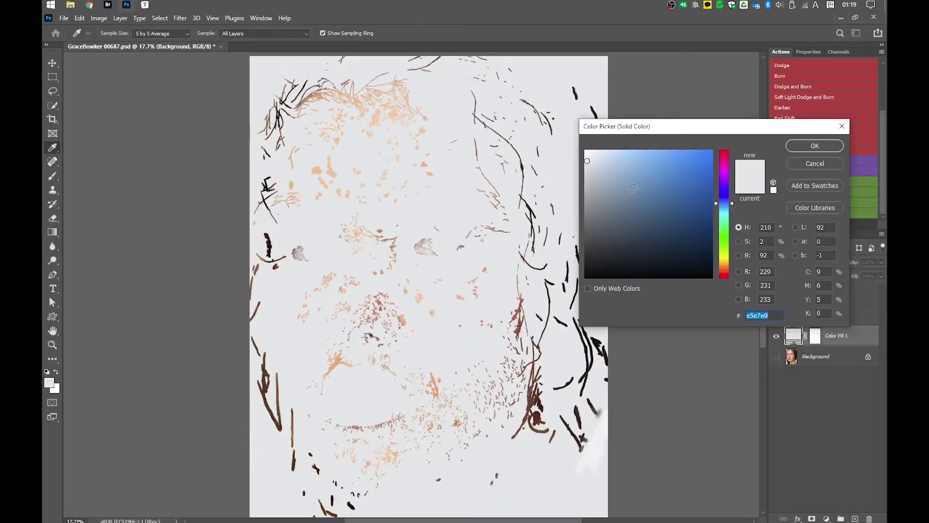
mouse_move(632, 187)
mouse_down()
mouse_move(640, 190)
mouse_move(594, 199)
mouse_move(591, 212)
mouse_up()
click(795, 148)
key(j)
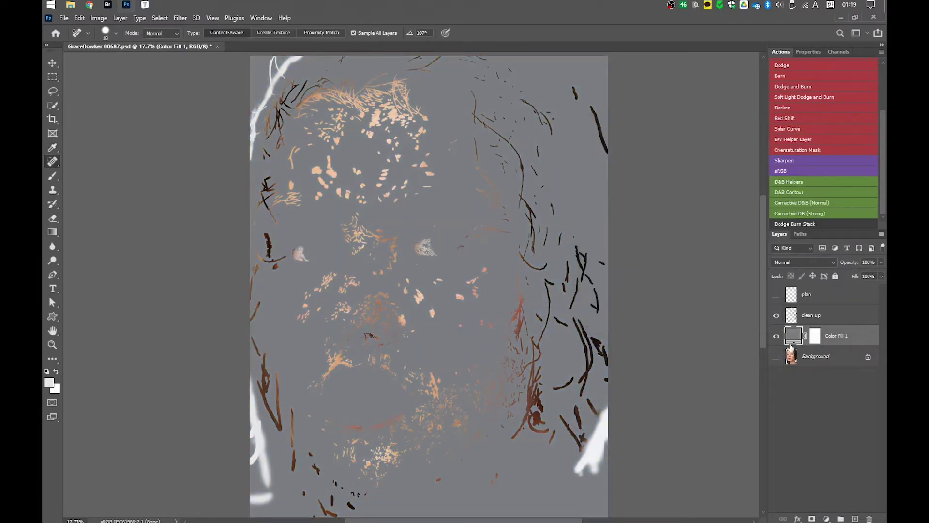
Examine the healing strokes over the hair, face and background against the grey fill, ending with the whole image in view
drag(467, 417, 547, 425)
drag(436, 126, 529, 339)
drag(612, 77, 487, 204)
drag(561, 392, 504, 193)
drag(589, 356, 463, 276)
drag(571, 116, 542, 421)
drag(489, 116, 508, 285)
key(ctrl+0)
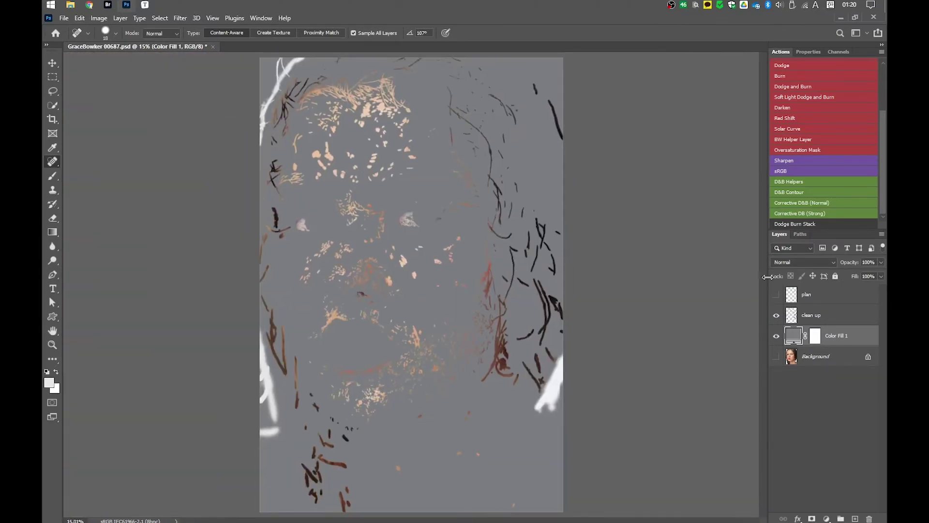
Delete the grey fill layer, show the Background again and select the clean up layer
key(Delete)
click(776, 336)
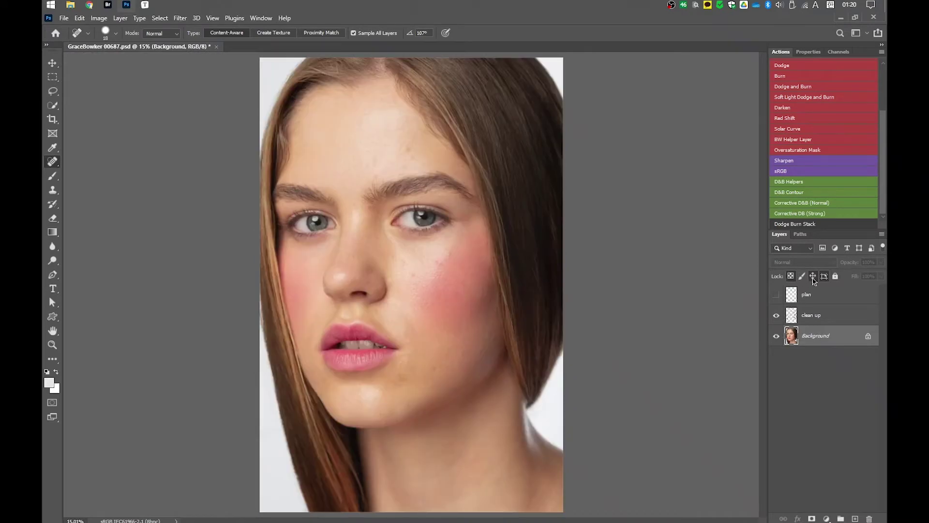
click(837, 312)
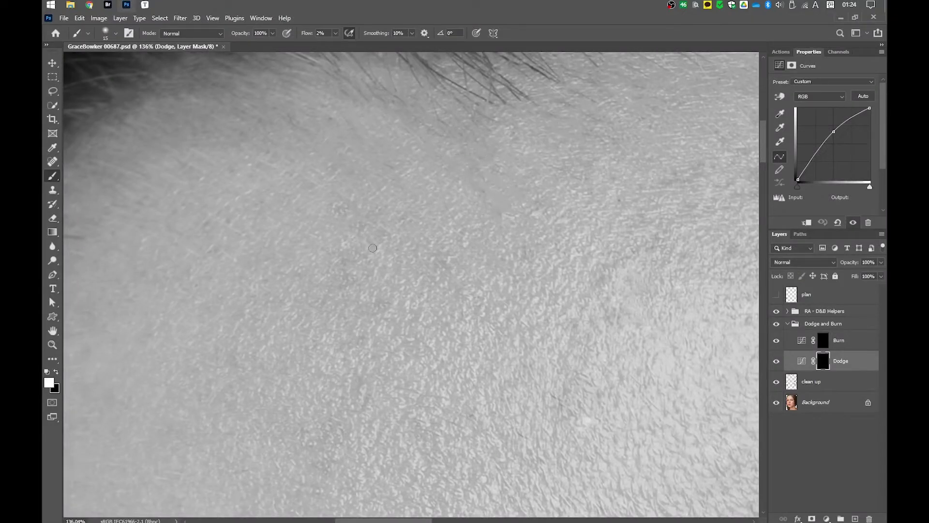
Lighten the small dark patches across the upper forehead on the Dodge mask, using a size 15 white brush at 2% flow
drag(372, 384, 377, 244)
scroll(318, 195, left, 3)
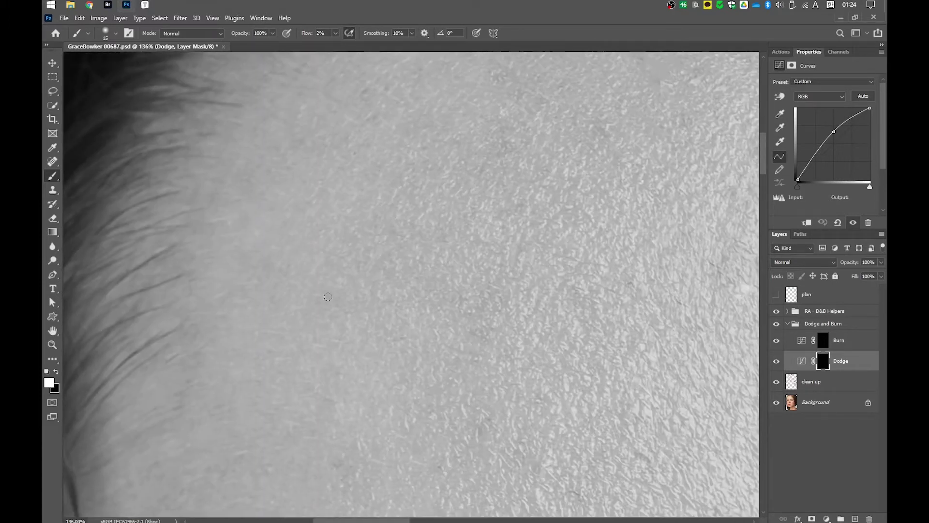
scroll(408, 239, up, 3)
scroll(408, 239, right, 3)
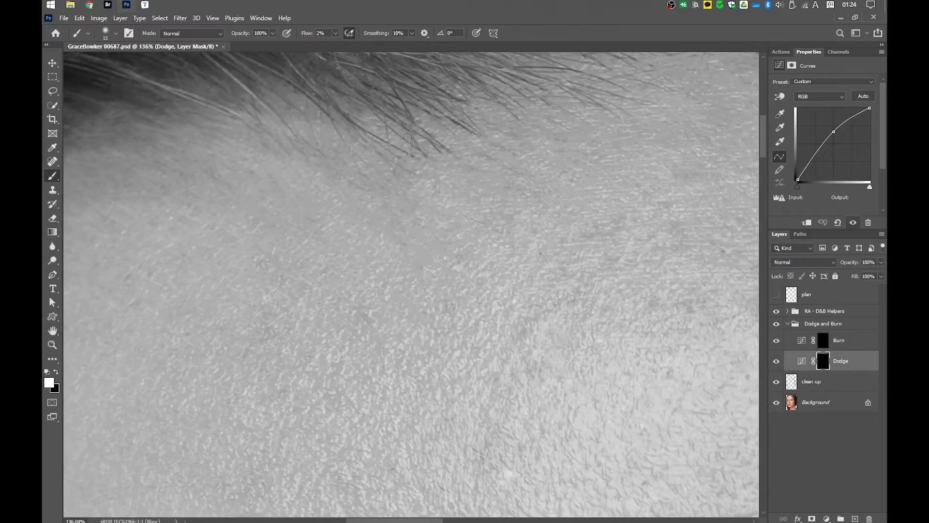
drag(590, 234, 481, 189)
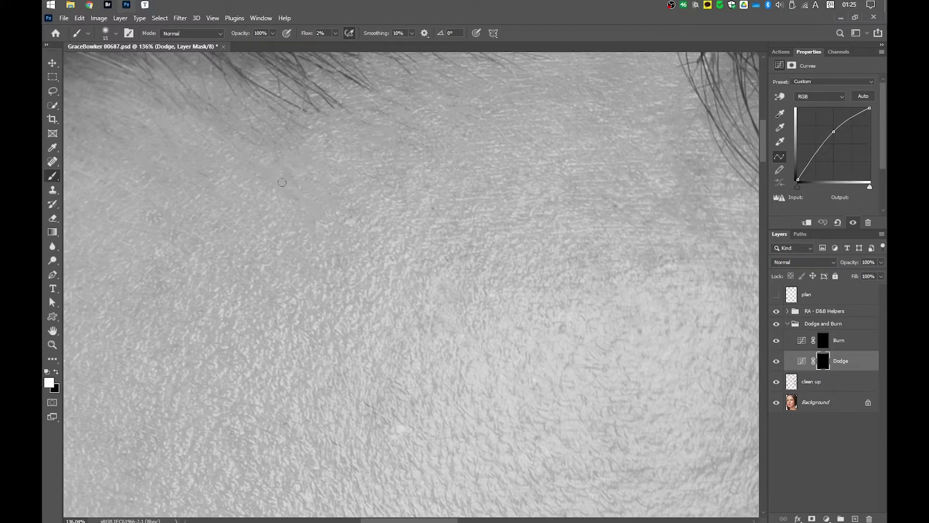
drag(667, 235, 498, 210)
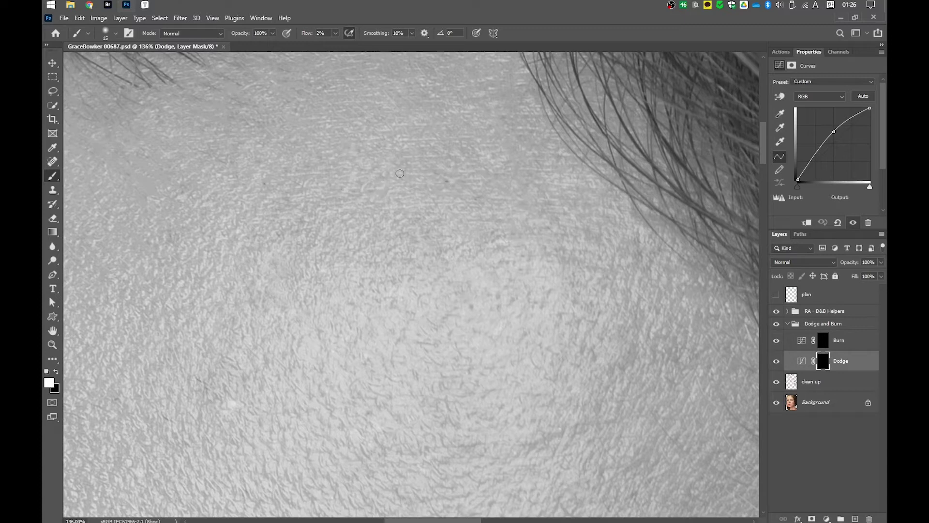
drag(589, 235, 543, 224)
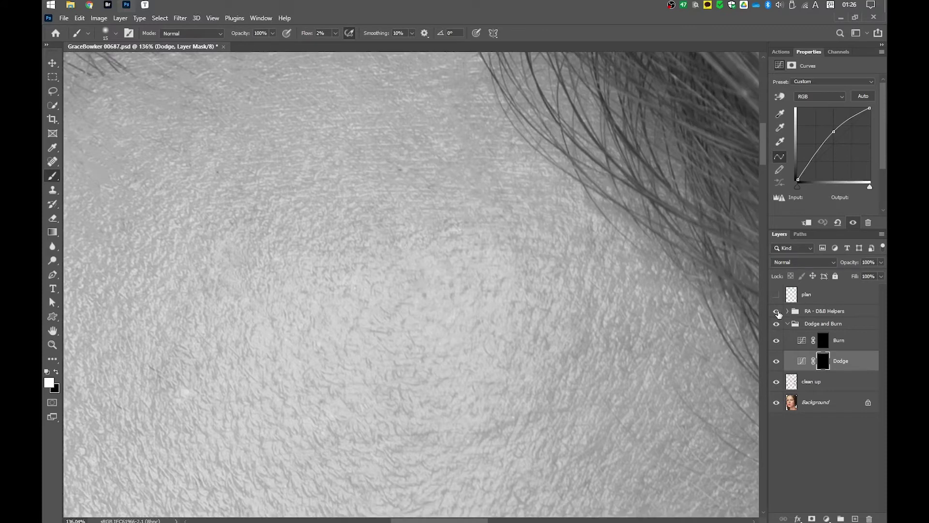
Compare the forehead in colour and in black and white by toggling the RA - D&B Helpers group
click(776, 311)
click(776, 312)
click(775, 312)
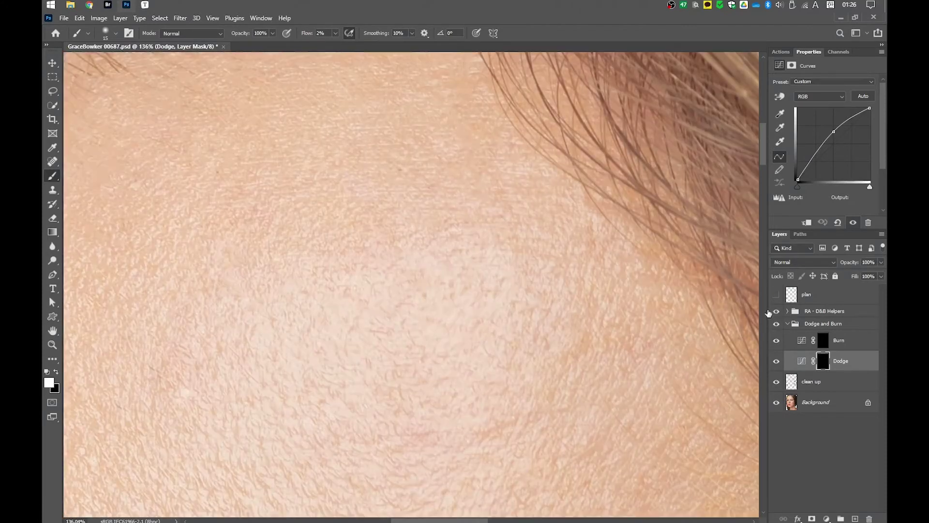
click(774, 312)
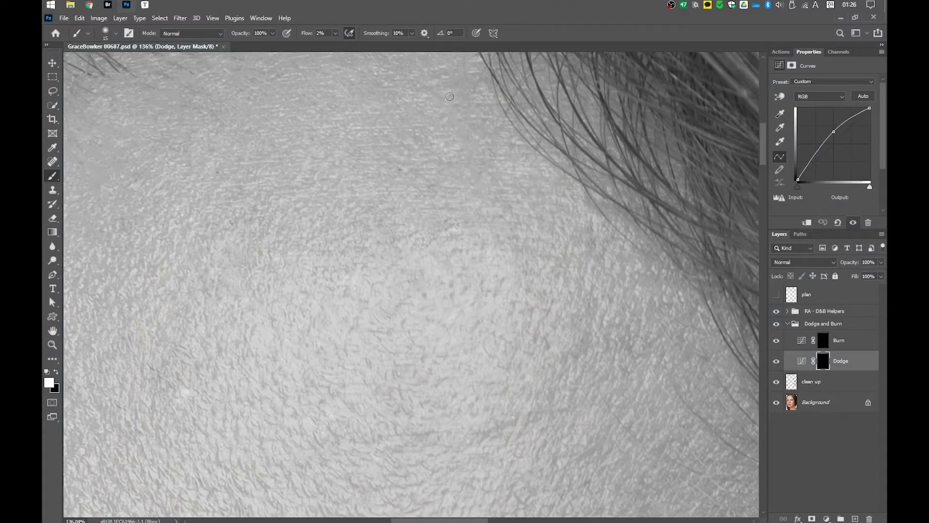
Dodge the remaining dark patches on the forehead between the hairline and the hair parting
drag(449, 96, 480, 182)
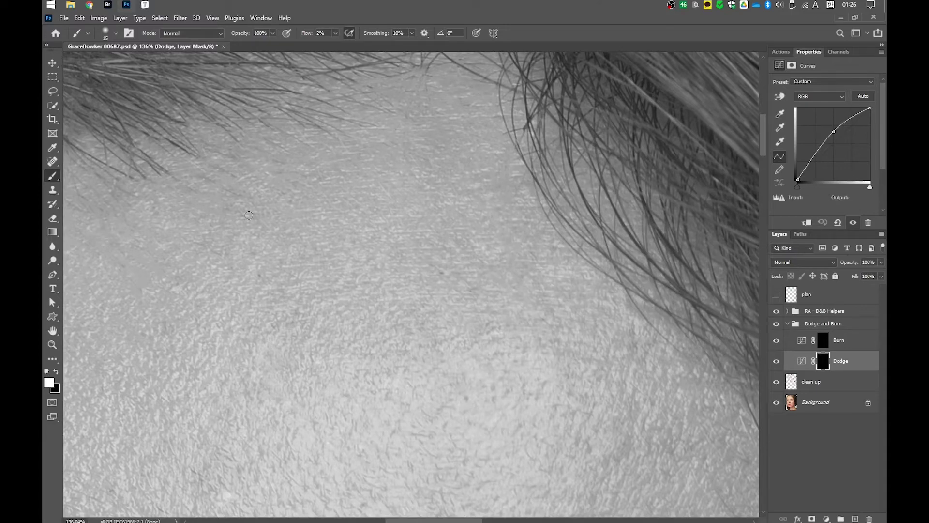
scroll(411, 218, right, 3)
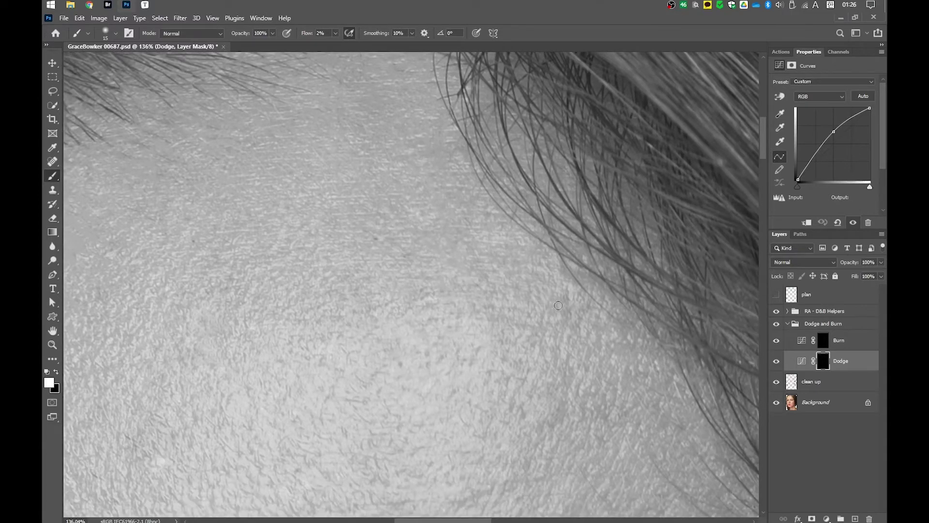
scroll(511, 281, down, 3)
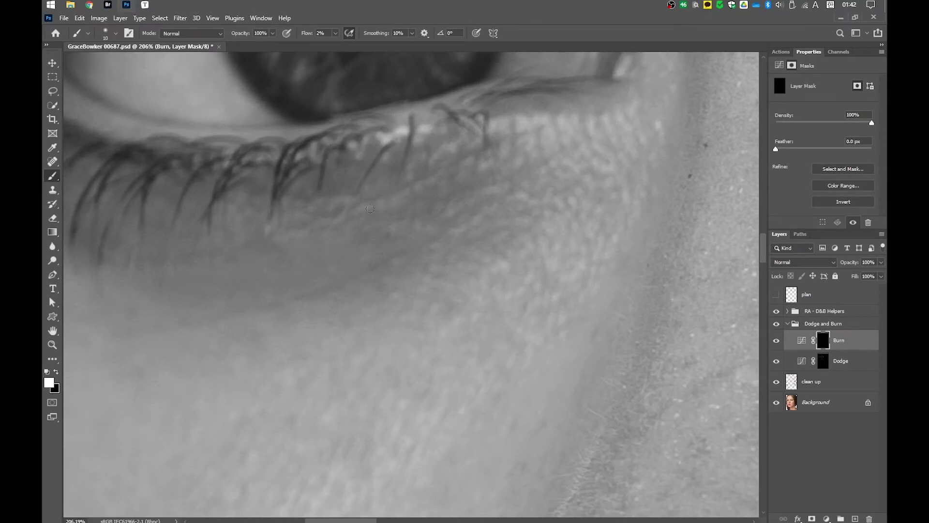
Even out the dark and bright patches just below the lower lashes, alternating between the Dodge and Burn masks with brush size 10
key(alt+bracketleft)
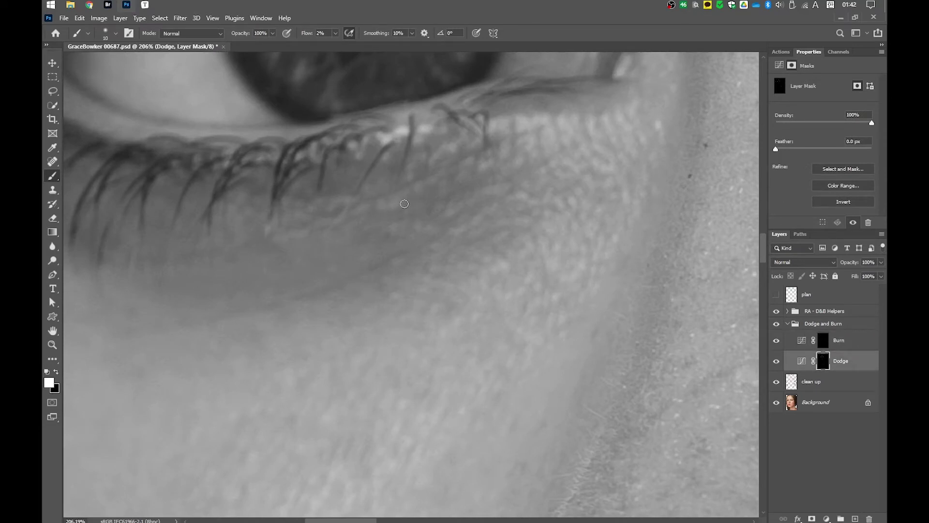
key(alt+bracketright)
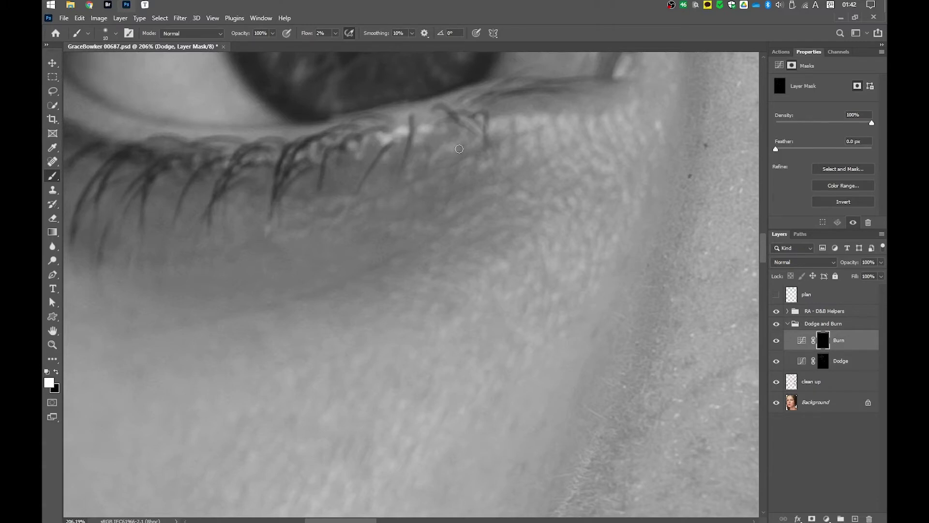
key(alt+bracketleft)
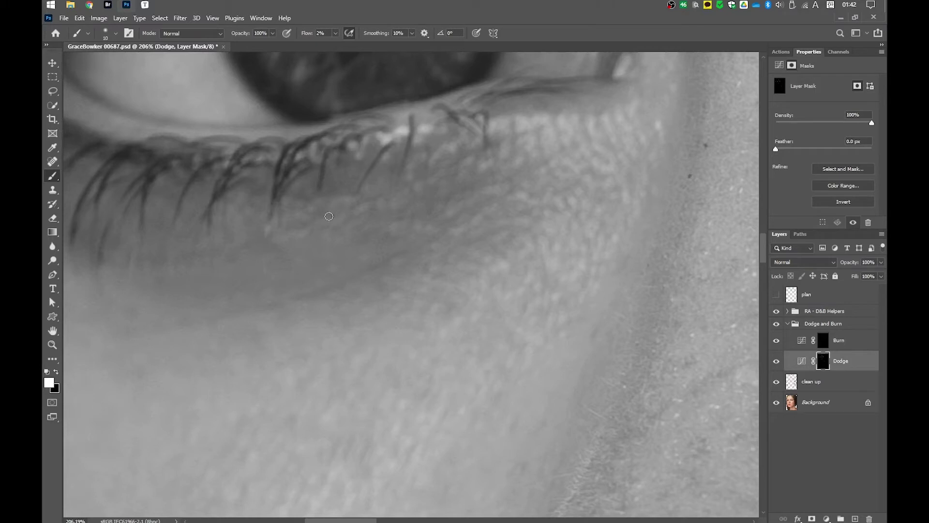
key(alt+bracketright)
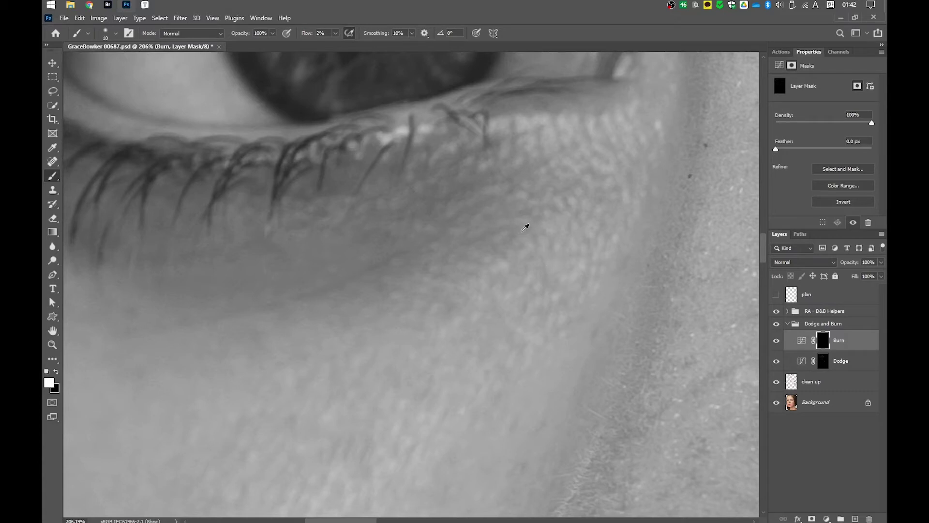
Burn the bright spots and dodge the dark patches along the crease beneath the eye on their respective masks
key(alt+bracketleft)
key(alt+bracketleft)
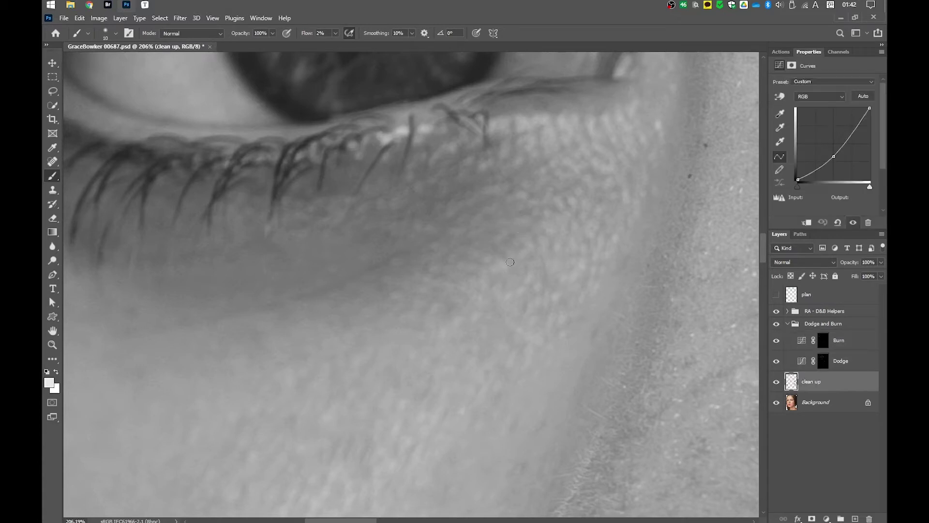
key(alt+bracketright)
key(alt+bracketright)
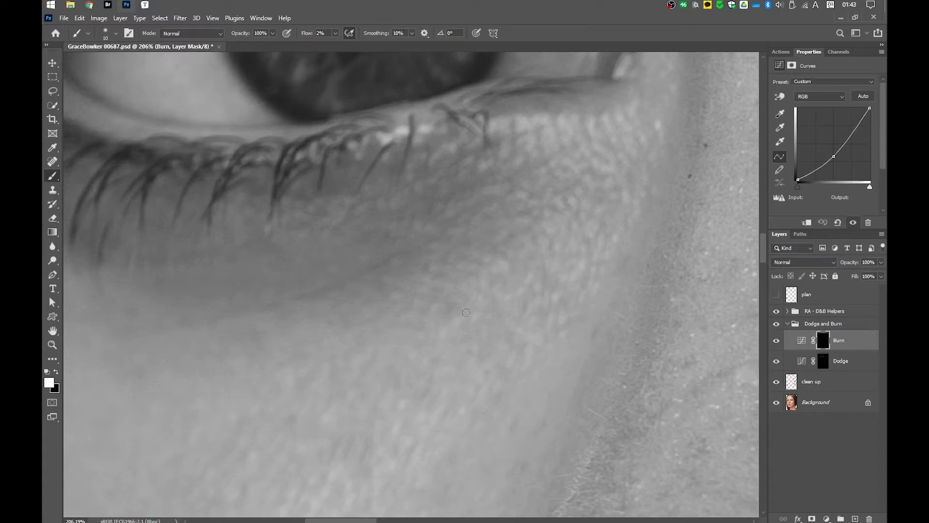
key(alt+bracketleft)
key(alt+bracketleft)
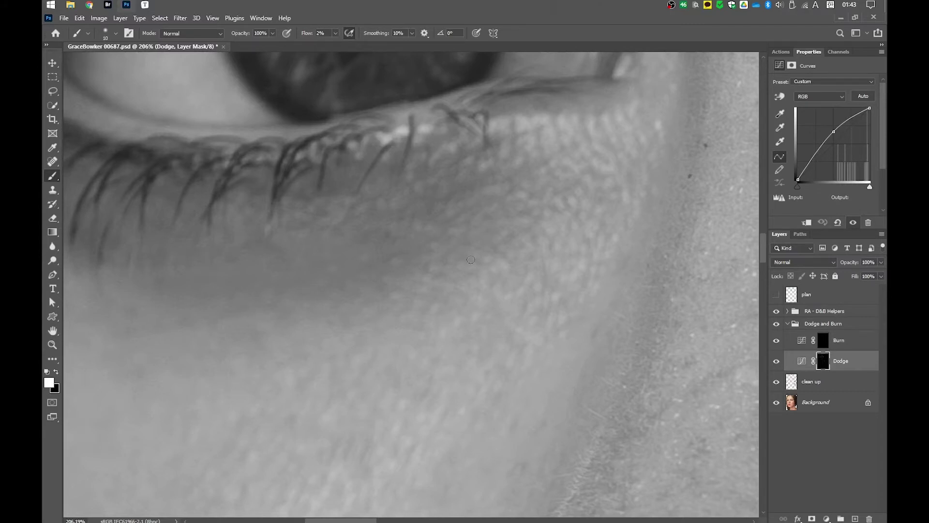
drag(514, 250, 464, 245)
Compare the under-eye retouching with the helper and Dodge and Burn groups hidden and shown
drag(776, 311, 775, 360)
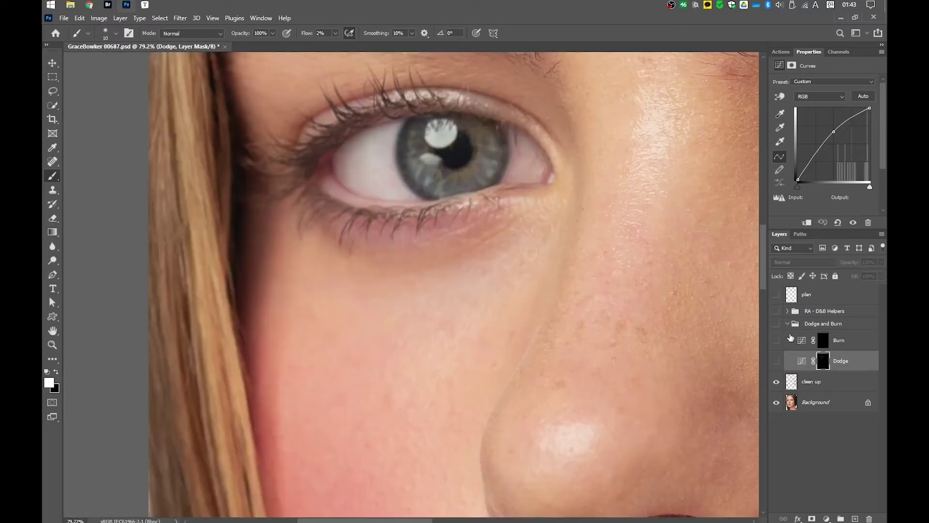
drag(776, 310, 776, 361)
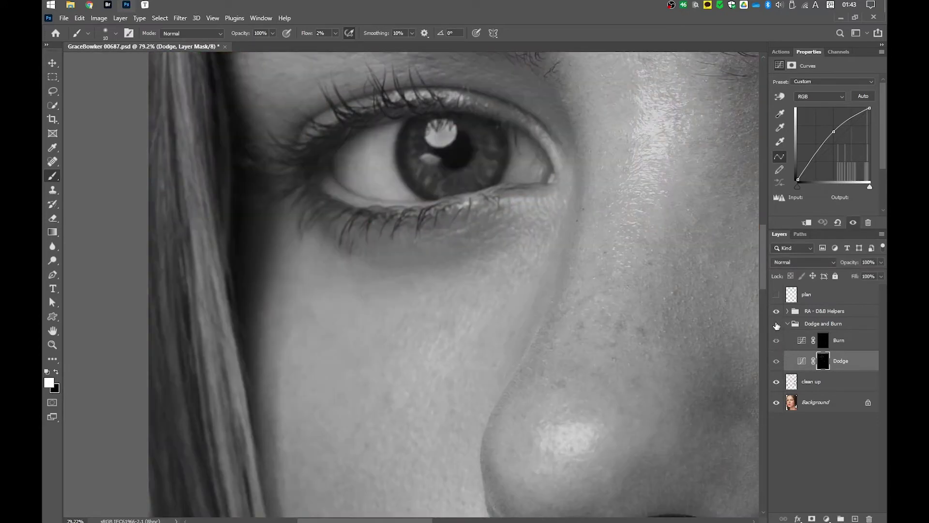
click(776, 325)
click(776, 324)
click(776, 325)
click(776, 324)
click(776, 324)
scroll(497, 251, up, 4)
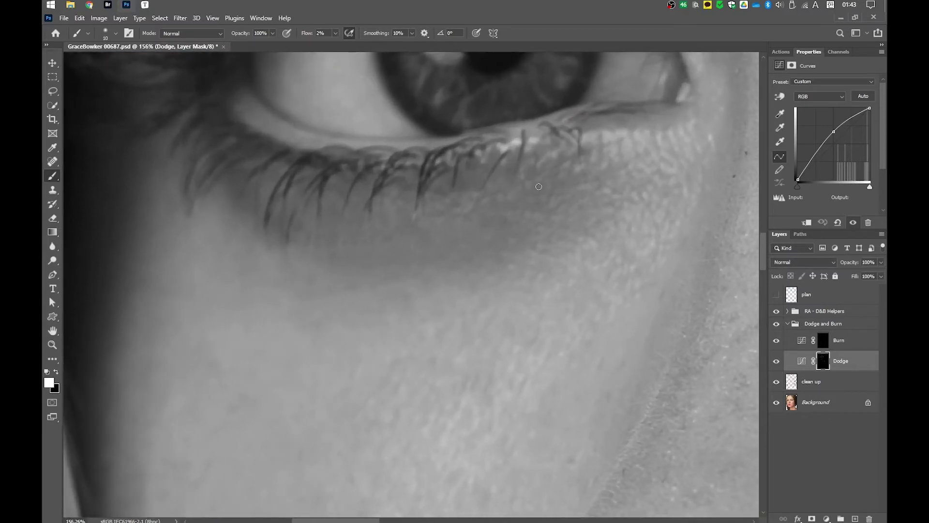
Dodge the dark spot on the lower cheek beside the mouth, using brush sizes 25 and 15
scroll(479, 242, down, 3)
scroll(506, 271, down, 4)
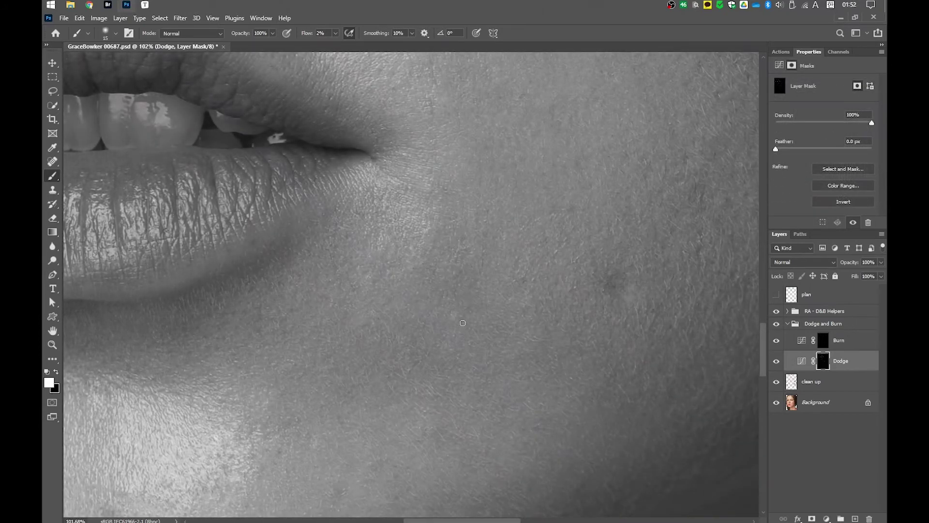
key(bracketright)
mouse_move(623, 282)
mouse_down()
mouse_move(506, 315)
mouse_move(513, 304)
mouse_up()
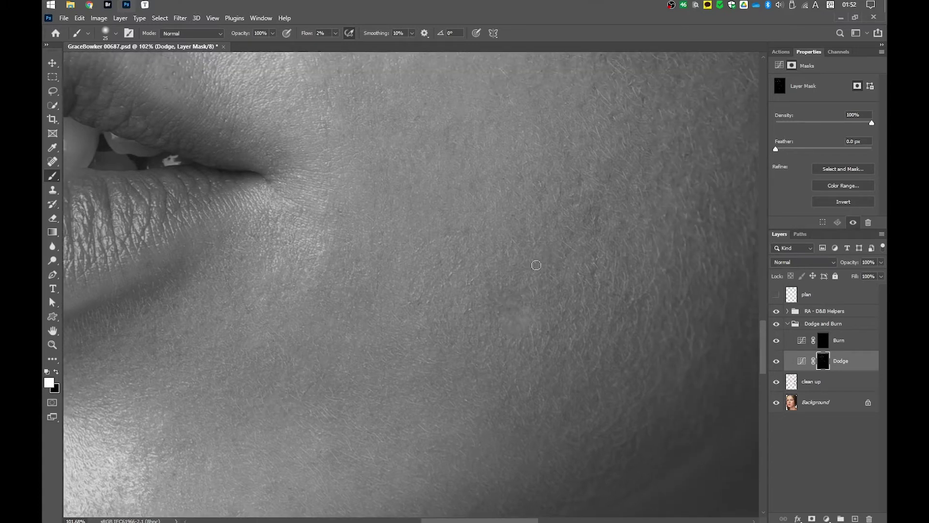
key(bracketleft)
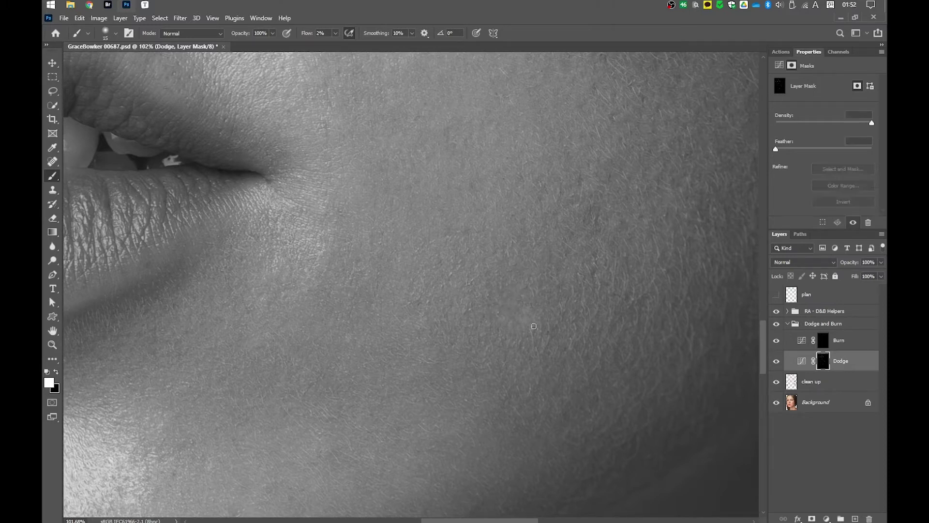
Burn the bright patch around the treated cheek spot and dodge the dark patches farther up the cheek
key(alt+bracketright)
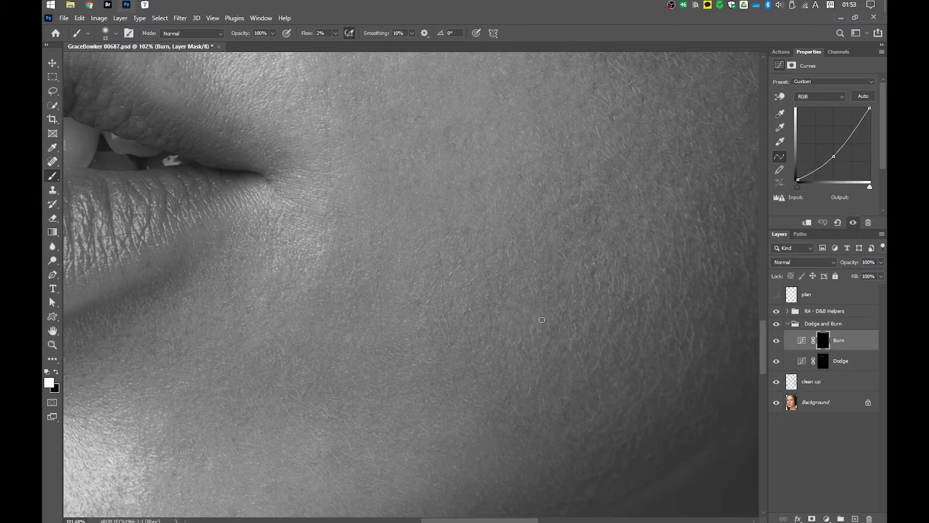
key(alt+bracketleft)
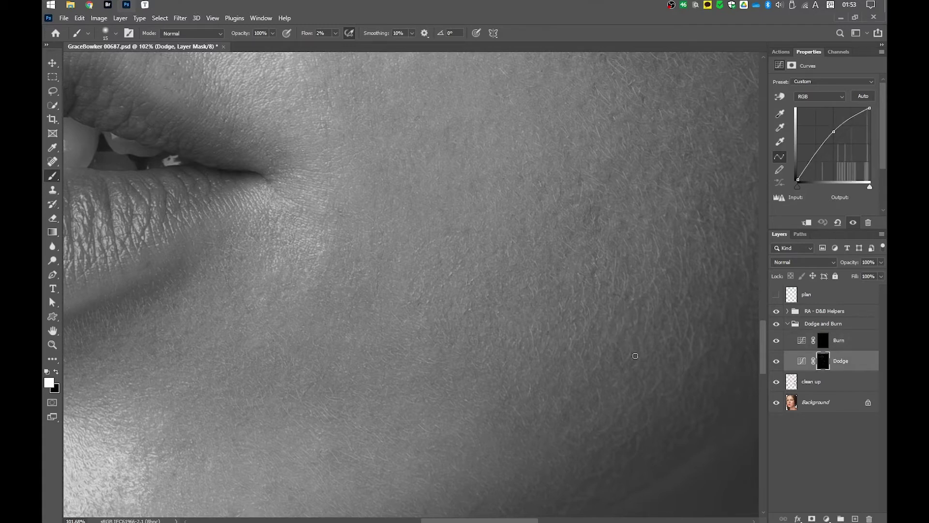
drag(602, 268, 512, 296)
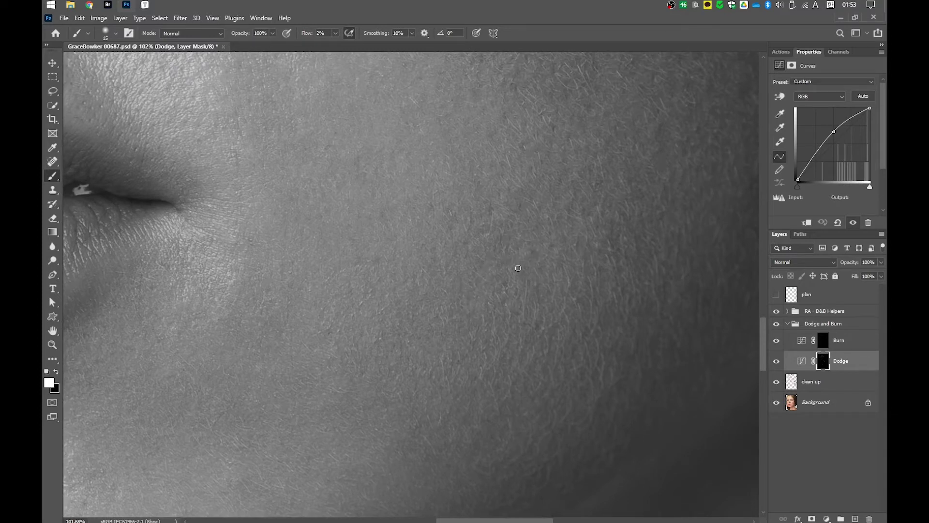
scroll(355, 300, up, 1)
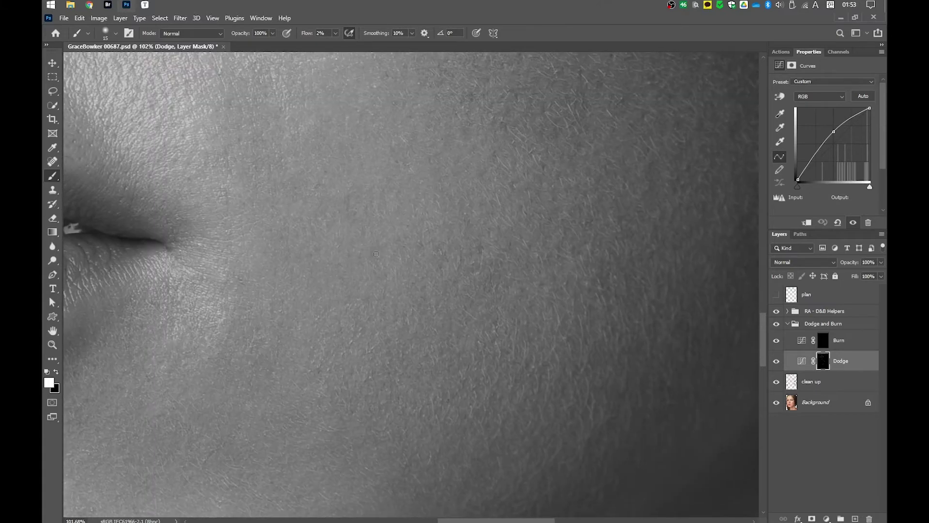
Compare the retouched cheek beside the mouth with the original Background layer shown alone
alt+click(776, 402)
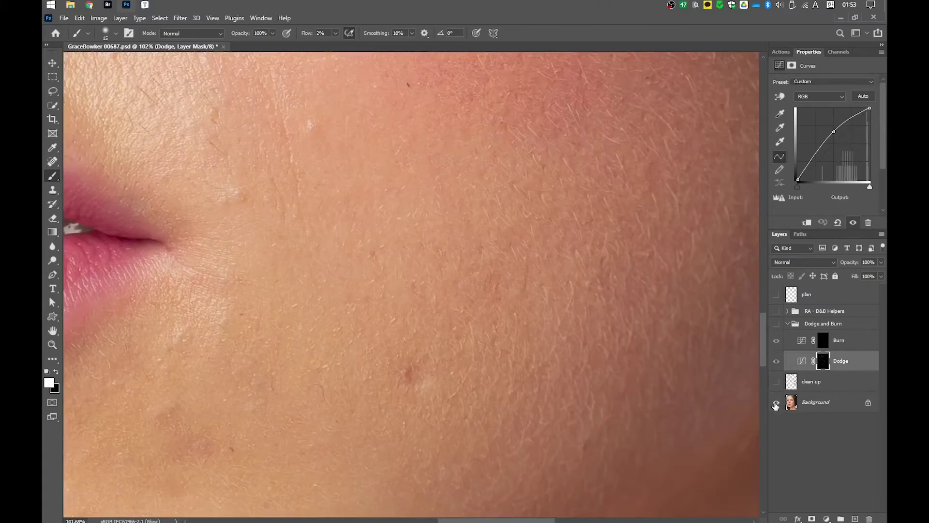
alt+click(775, 404)
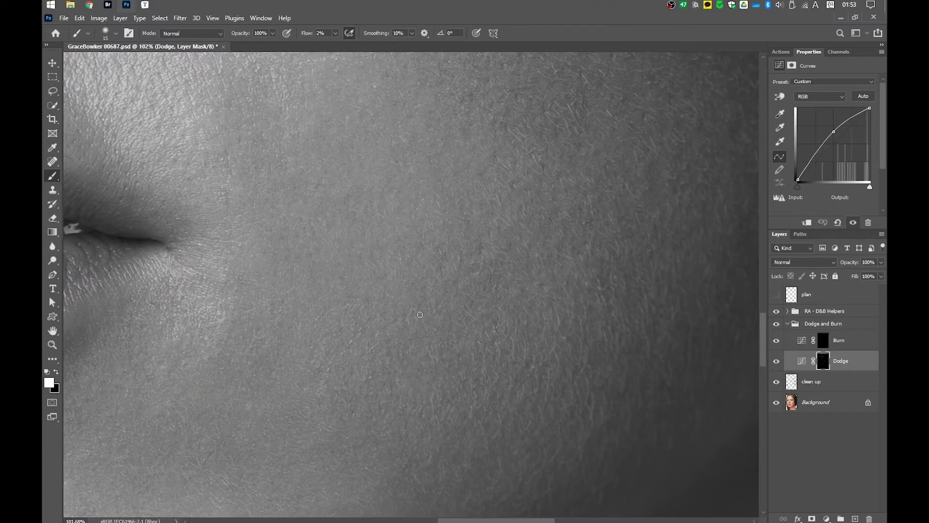
scroll(394, 241, up, 3)
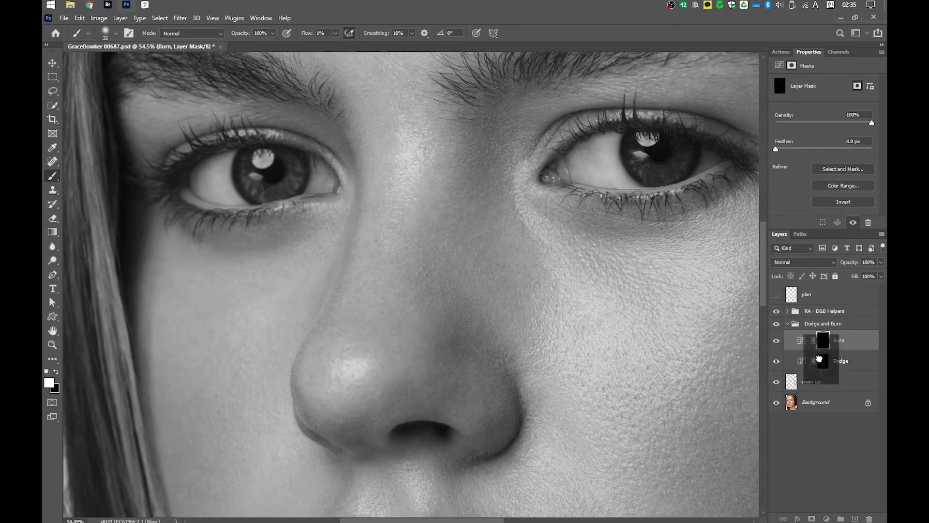
Make the Dodge layer mask active and hide the RA - D&B Helpers group to see the portrait in colour
key(alt+bracketleft)
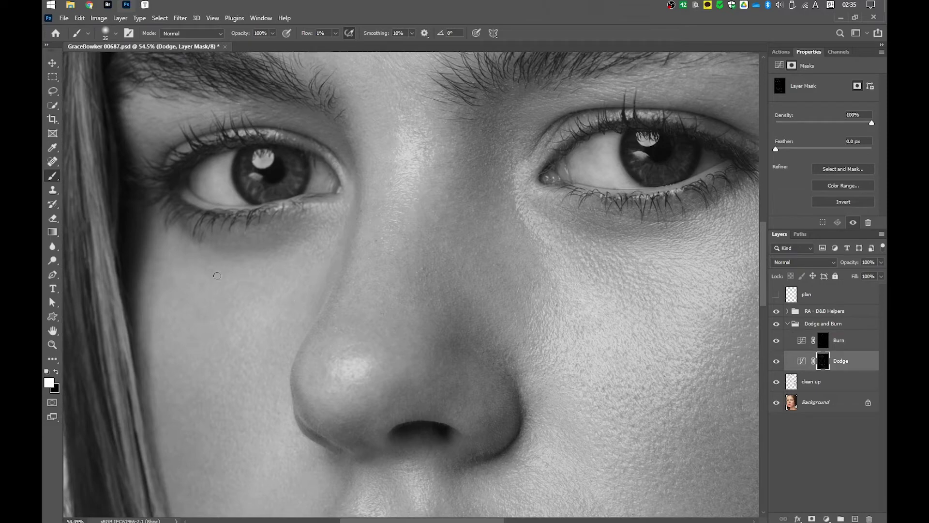
click(776, 310)
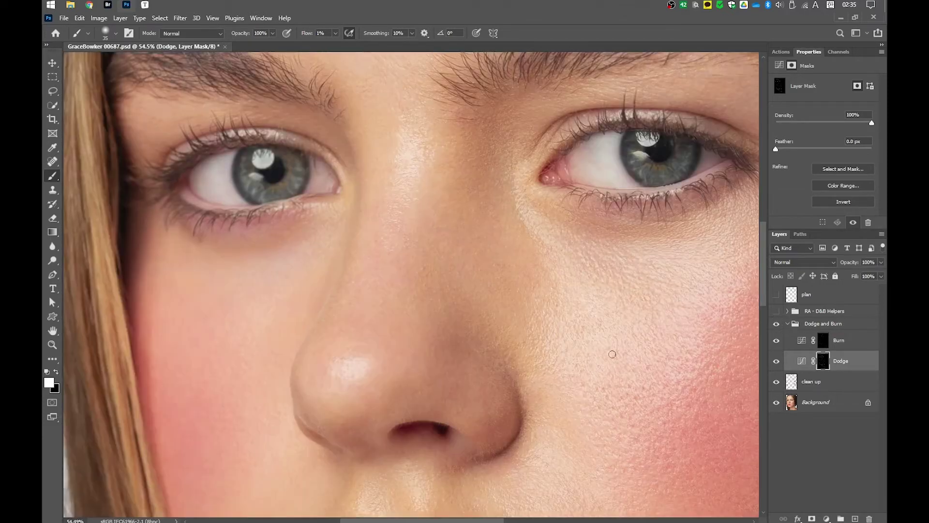
scroll(548, 361, down, 3)
scroll(548, 360, down, 10)
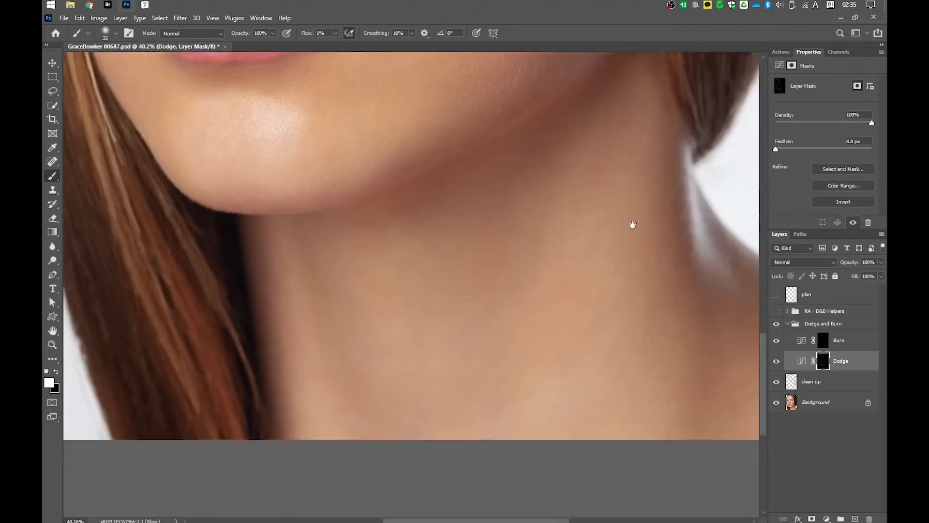
Review the retouched neck and lower face against the original Background, and save the document
drag(633, 224, 545, 269)
drag(408, 254, 653, 212)
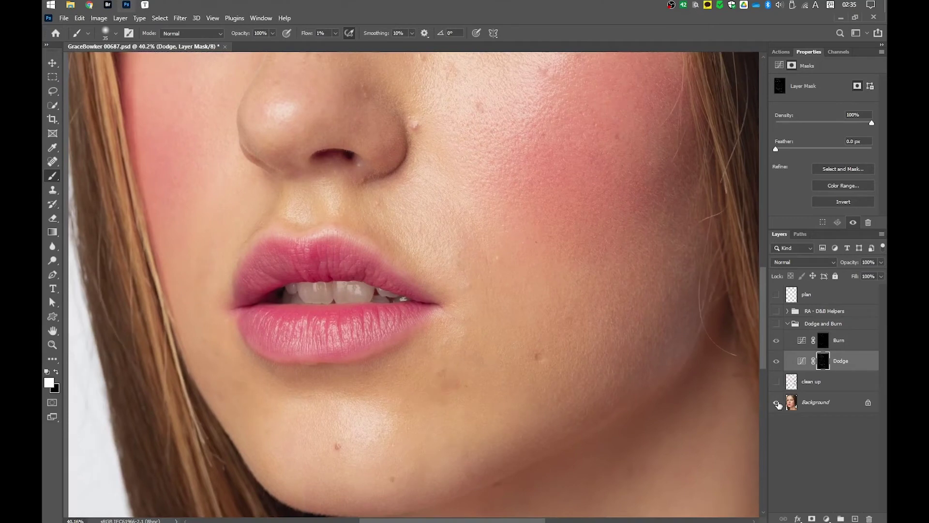
drag(545, 249, 566, 347)
drag(528, 221, 508, 221)
key(ctrl+s)
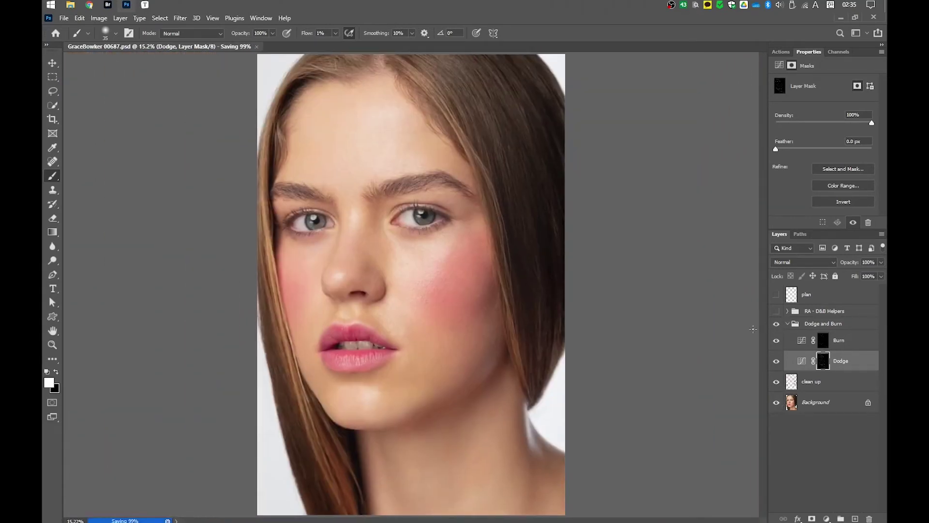
Compare the retouched eyes, nose, cheeks, mouth and chin with the original Background layer shown alone
scroll(453, 268, up, 5)
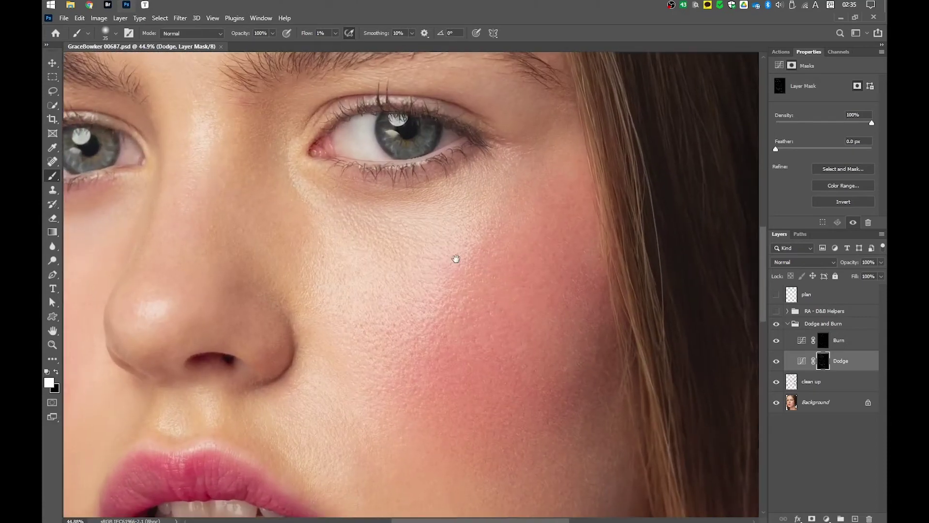
alt+click(776, 405)
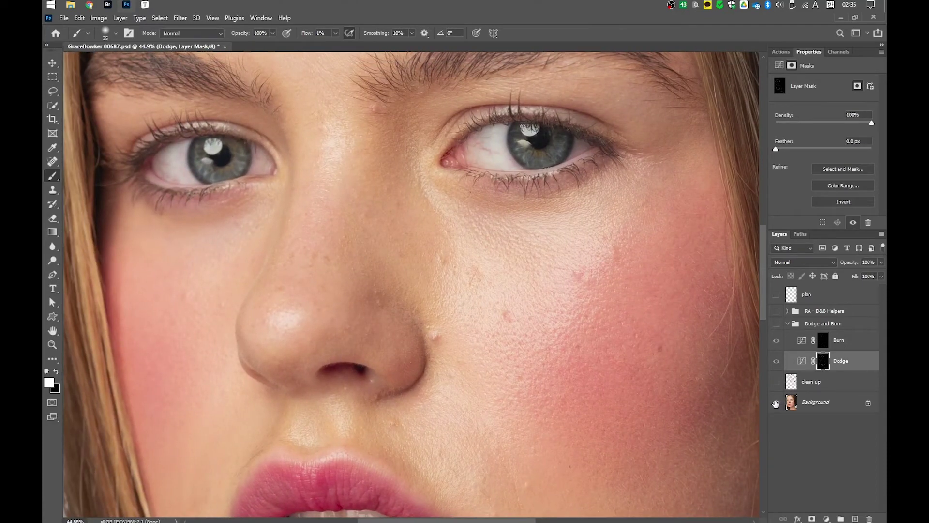
alt+click(776, 404)
drag(574, 342, 516, 161)
drag(593, 359, 581, 259)
alt+click(776, 404)
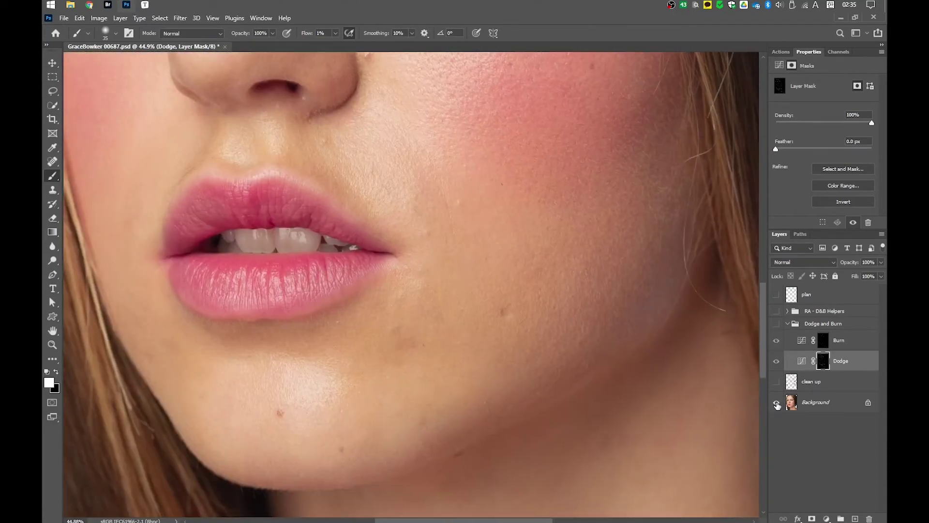
alt+click(777, 404)
alt+click(776, 404)
alt+click(776, 404)
scroll(566, 271, down, 5)
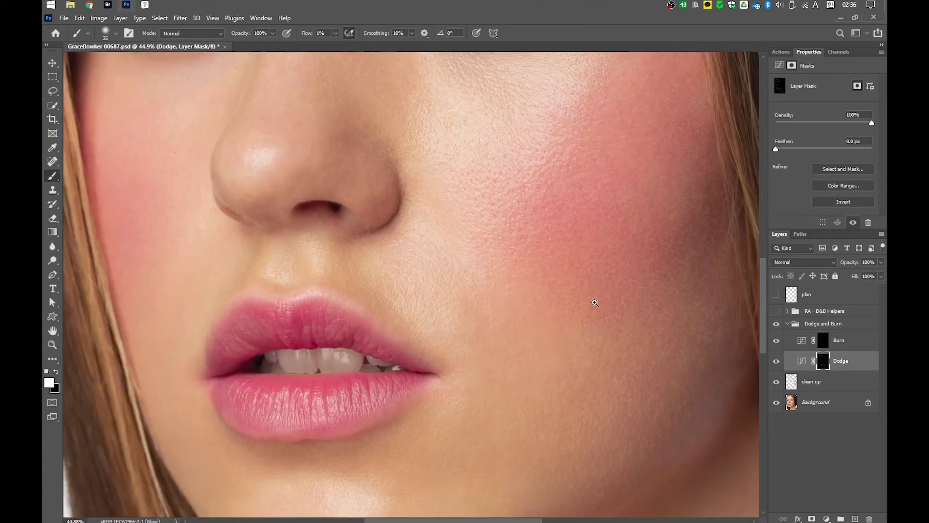
scroll(570, 239, up, 2)
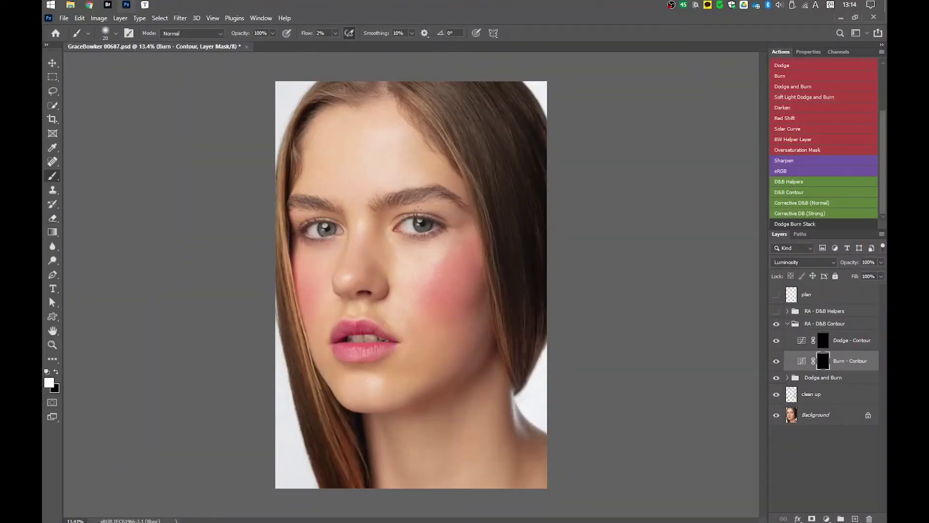
Burn fine shading around the eye nearer the long hair on the Burn - Contour mask with a size 45 brush
key(b)
scroll(434, 202, up, 5)
key(bracketleft)
key(bracketleft)
key(bracketleft)
key(bracketleft)
key(bracketleft)
key(bracketleft)
key(bracketleft)
key(bracketleft)
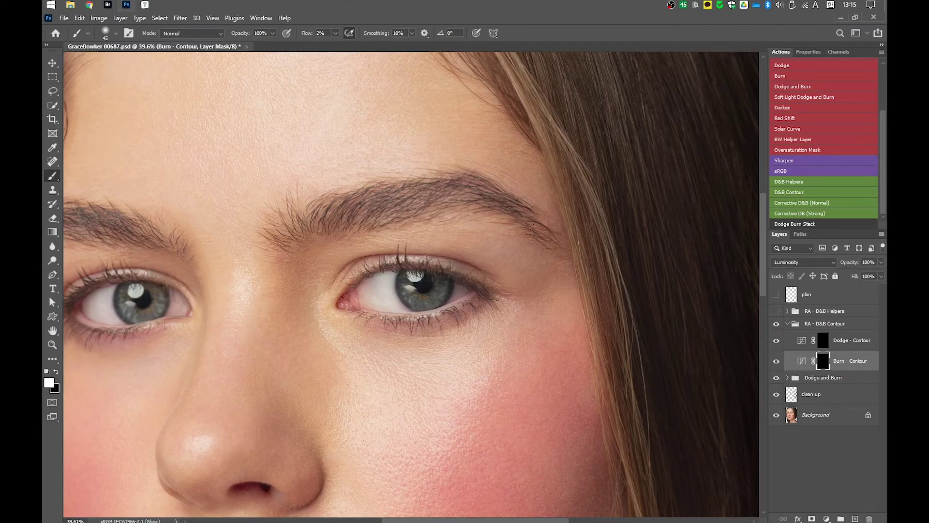
Deepen the shading around the eye and upper eyelid on the Burn - Contour mask, using large and small brush sizes
scroll(533, 227, down, 3)
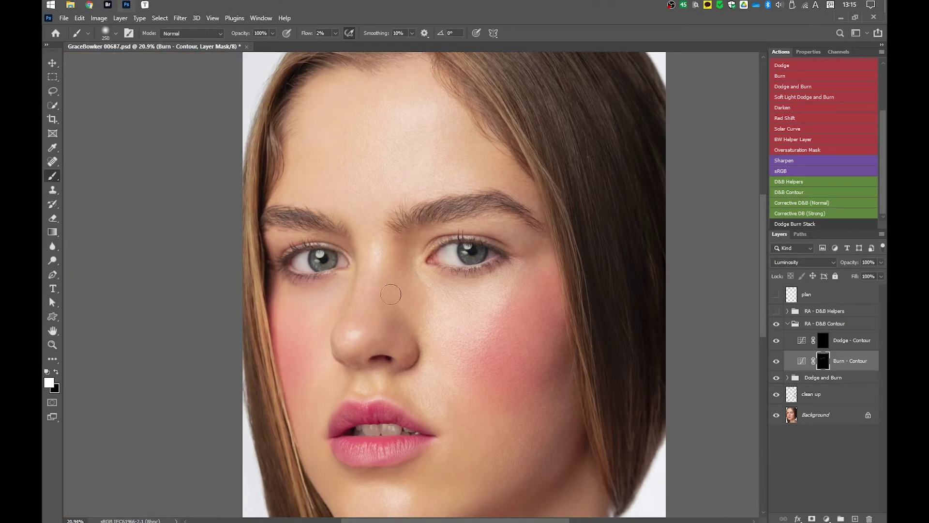
key(bracketright)
key(bracketright)
key(bracketright)
key(bracketright)
drag(454, 235, 487, 242)
key(bracketleft)
key(bracketleft)
key(bracketleft)
key(bracketleft)
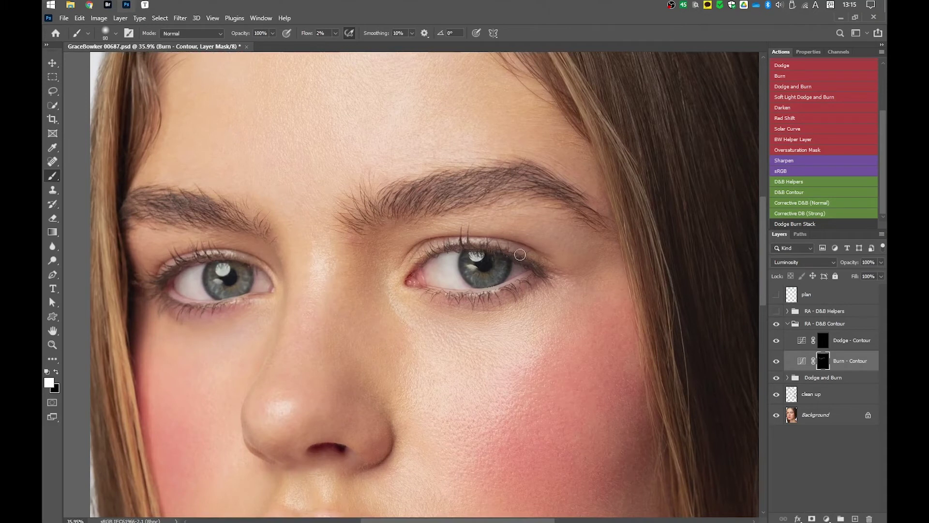
Burn the shadow along the outer cheek and jawline on the Burn - Contour mask with a size 175 brush
key(bracketright)
key(bracketright)
key(bracketright)
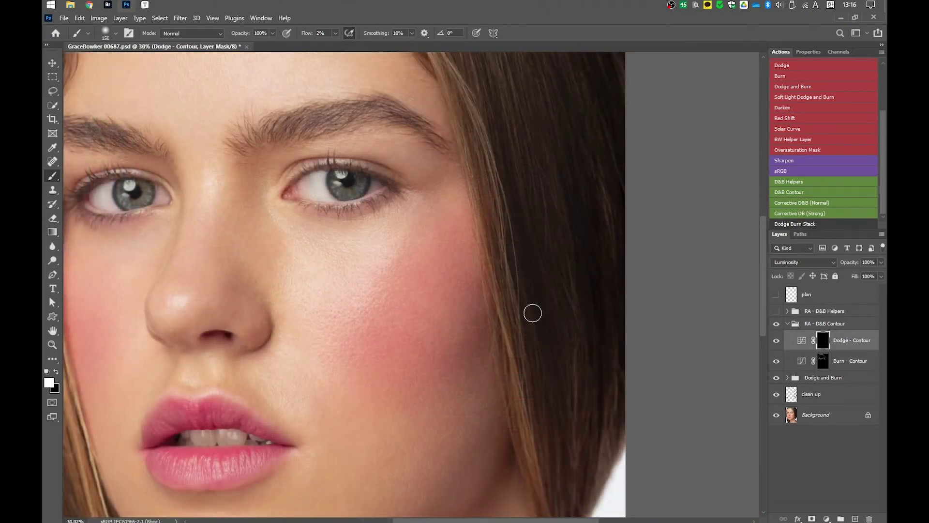
key(bracketright)
key(alt+bracketleft)
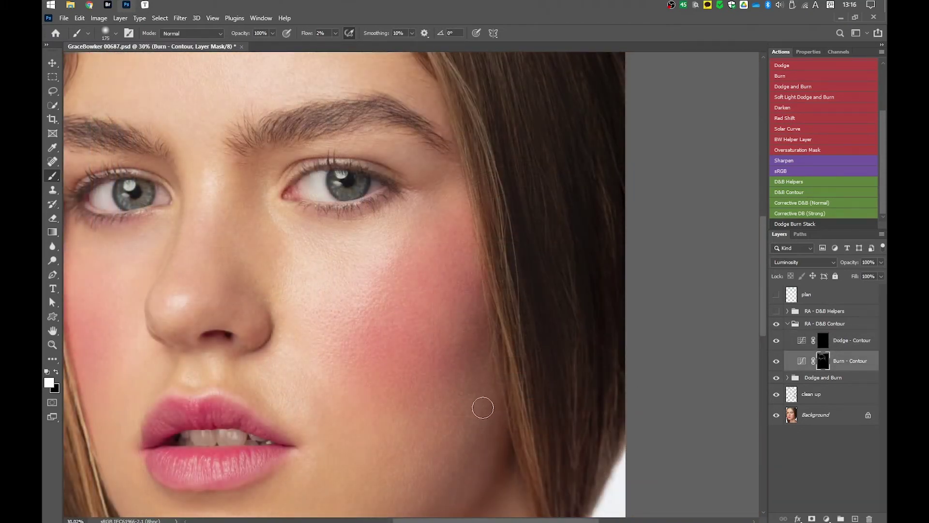
drag(532, 416, 565, 241)
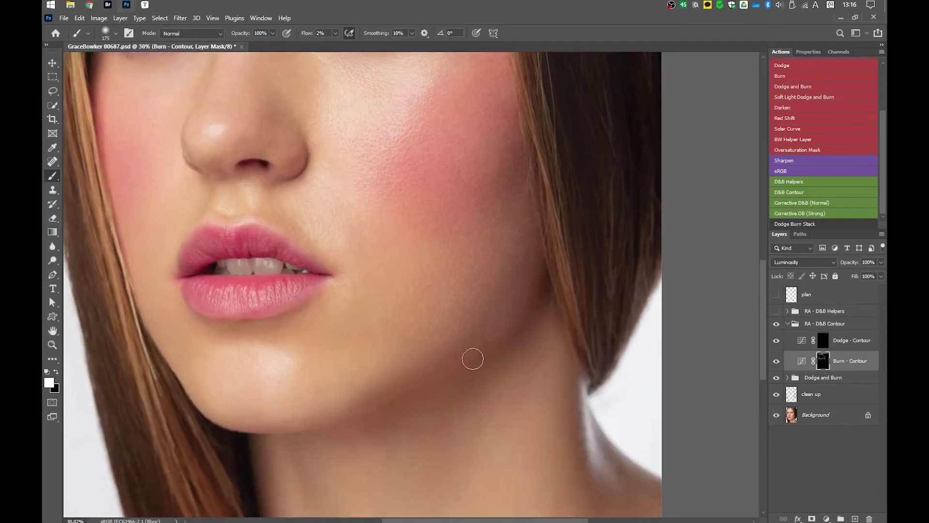
drag(496, 328, 457, 329)
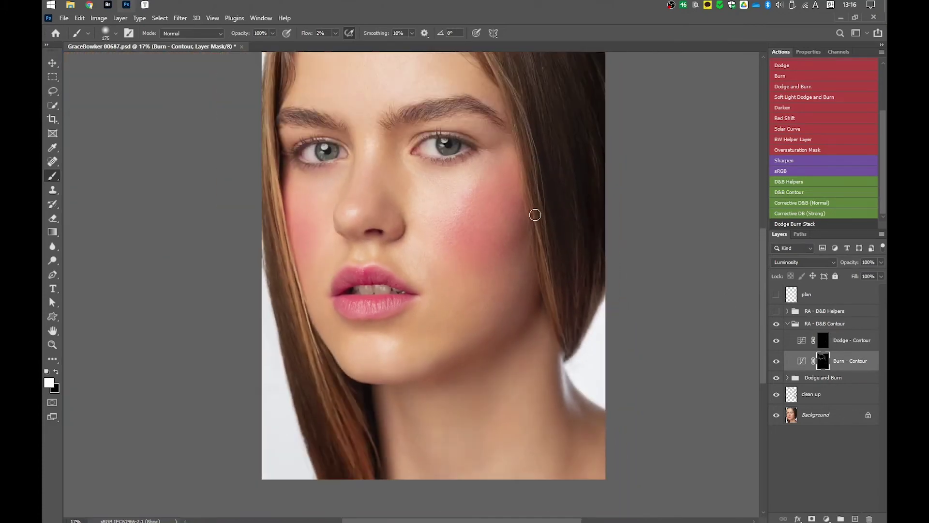
Burn the outer cheek hollow beside the hair on the Burn - Contour mask with a size 300 brush
click(823, 340)
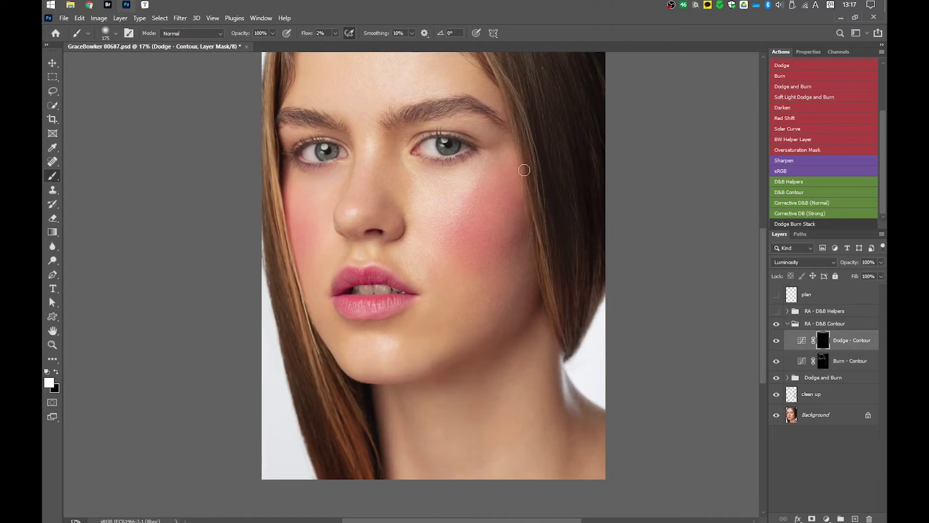
key(alt+bracketleft)
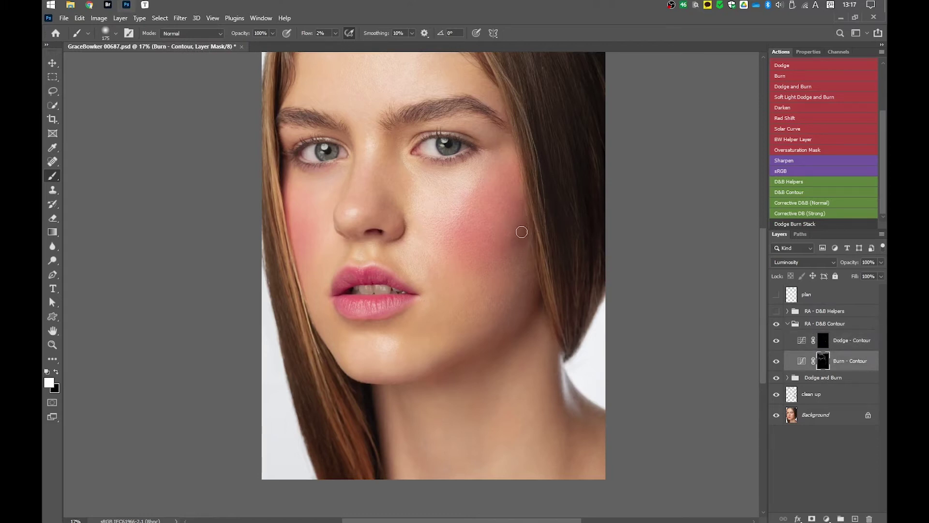
key(bracketright)
key(bracketright)
key(bracketright)
drag(514, 249, 524, 231)
Dodge the dark area at the outer cheek on the Dodge - Contour mask, using brush sizes 300 and 175
key(alt+bracketright)
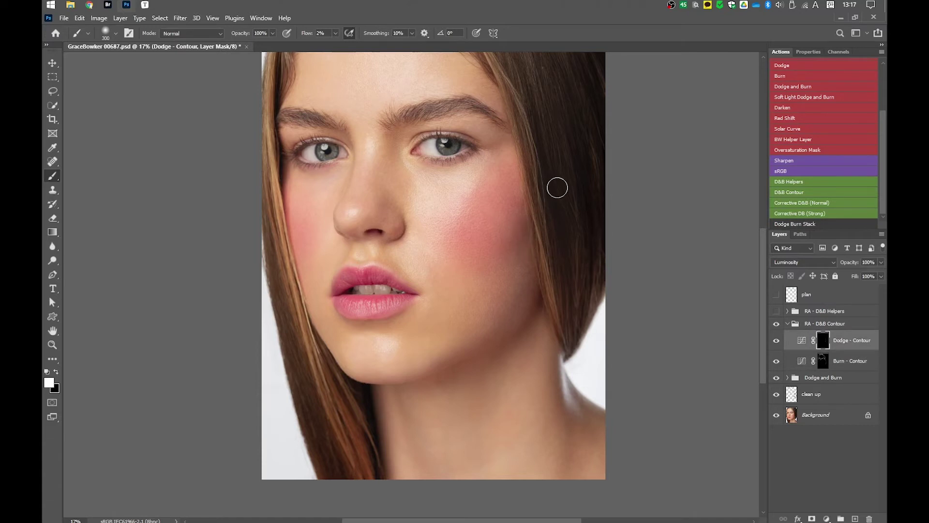
mouse_move(530, 238)
mouse_down()
mouse_move(628, 239)
mouse_move(614, 239)
mouse_up()
key(bracketleft)
key(bracketleft)
key(bracketleft)
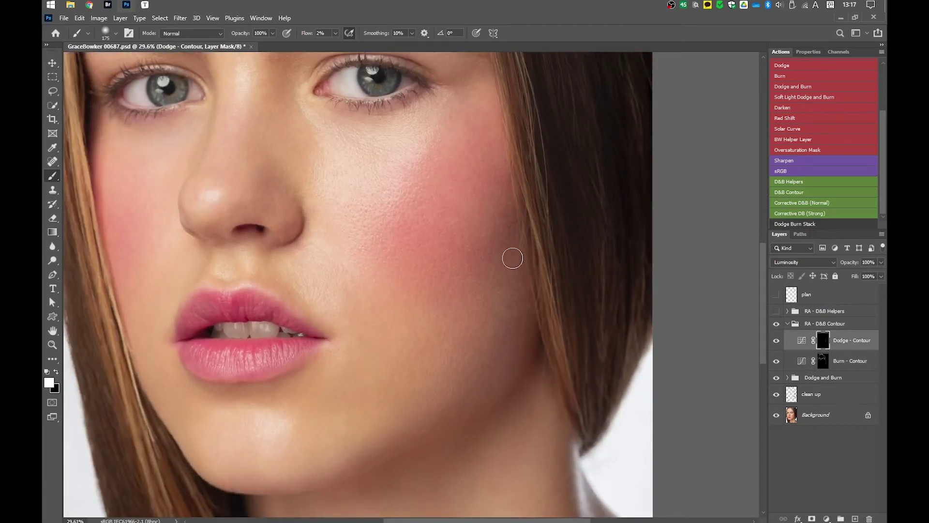
Burn the small bright patches in the blushed cheek on the Burn - Contour mask with a size 45 brush
key(bracketleft)
key(bracketleft)
key(bracketleft)
key(bracketleft)
key(alt+bracketleft)
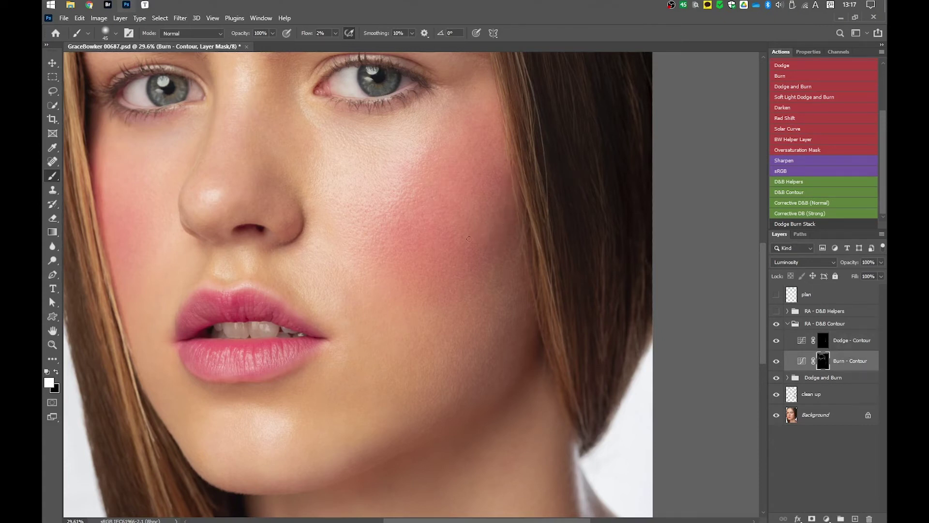
scroll(508, 223, down, 5)
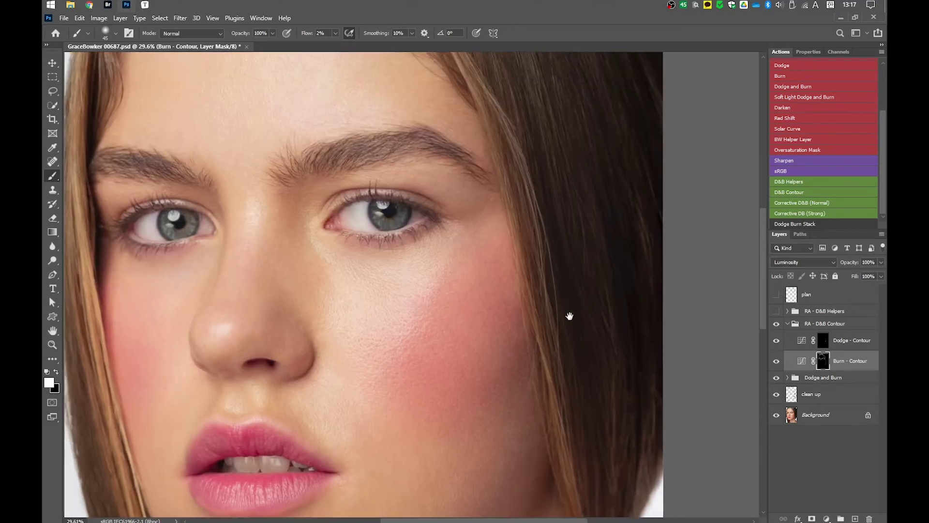
Dodge the centre of the forehead on the Dodge - Contour mask with a size 500 brush
key(alt+bracketright)
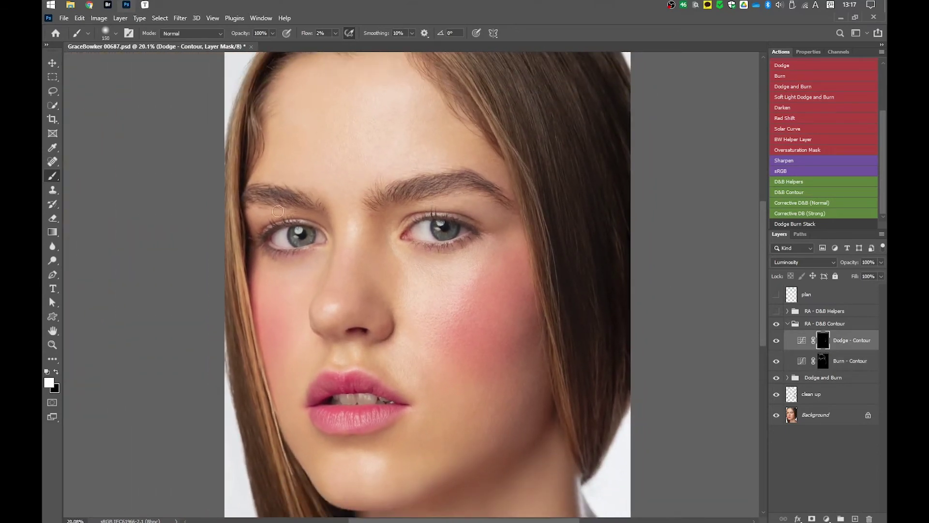
key(bracketright)
key(bracketright)
key(bracketright)
key(bracketright)
key(bracketright)
drag(381, 152, 396, 215)
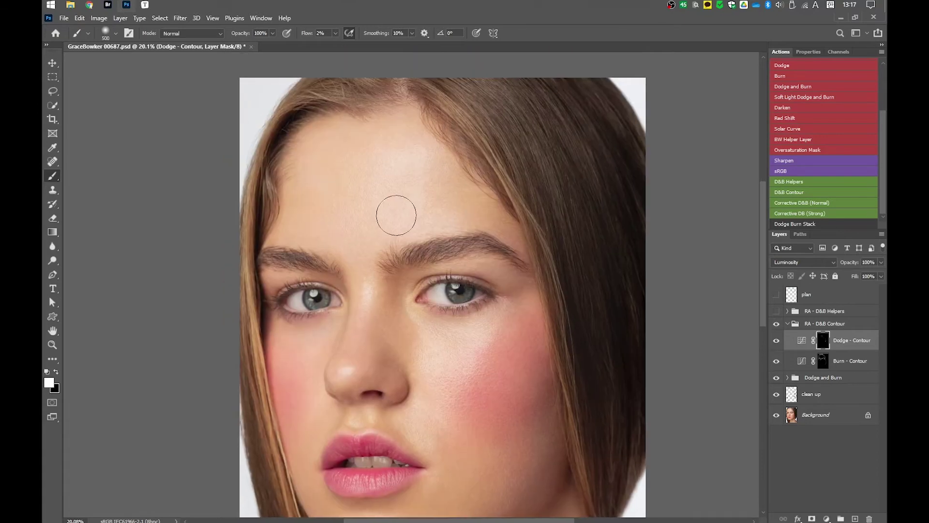
key(alt+bracketleft)
key(s)
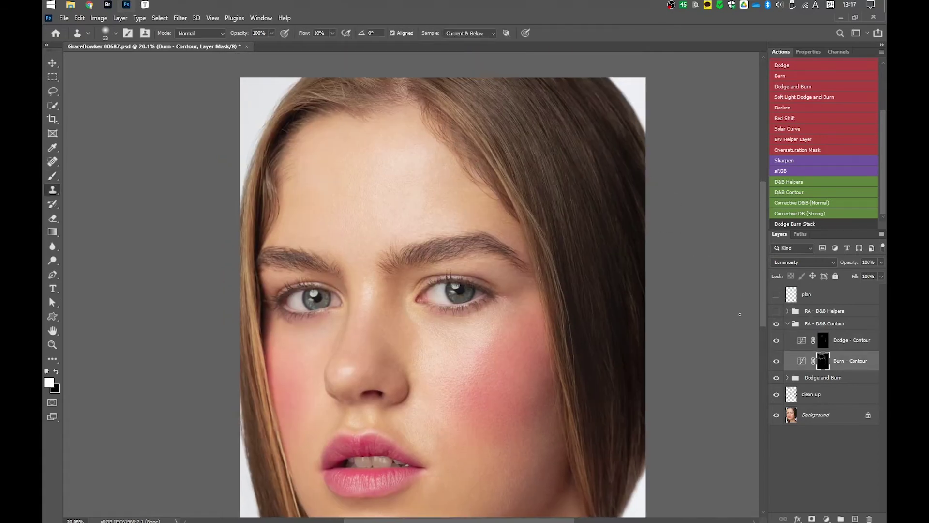
key(alt+bracketright)
key(b)
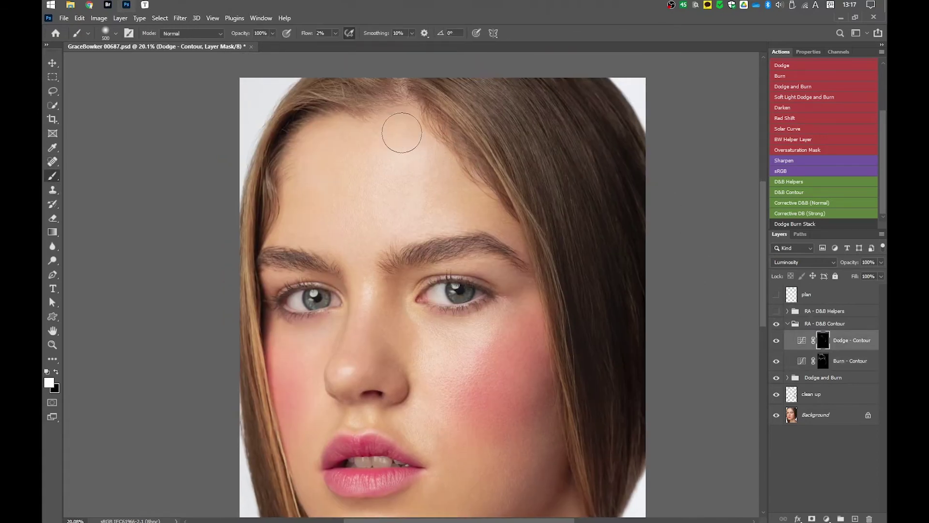
Dodge the highlights farther down the face on the Dodge - Contour mask with a size 250 brush
scroll(394, 196, down, 3)
key(bracketleft)
key(bracketleft)
key(bracketleft)
key(bracketleft)
key(bracketleft)
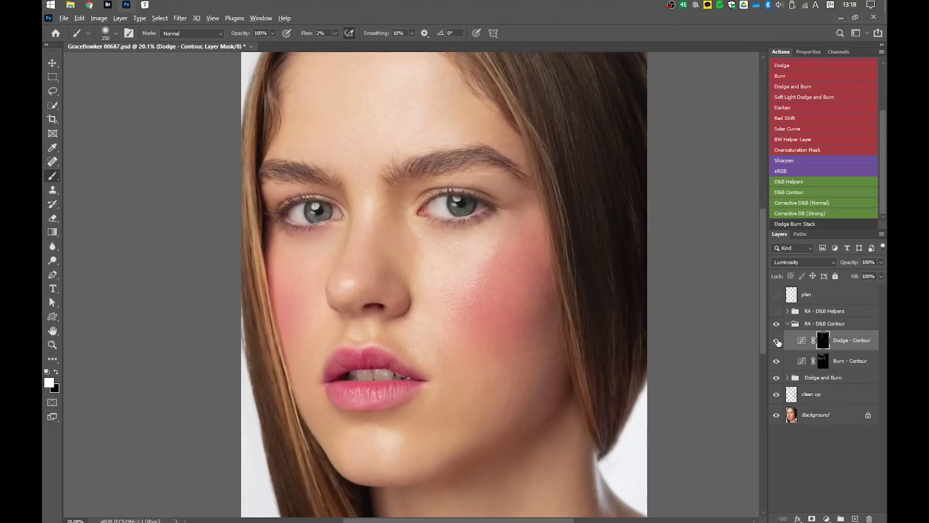
Check the contour dodging by isolating the Dodge - Contour layer and viewing its mask on its own
alt+click(777, 341)
alt+click(777, 341)
alt+click(823, 345)
alt+click(823, 343)
Burn the upper eyelid crease above the inner eye corner on the Burn - Contour mask
click(823, 360)
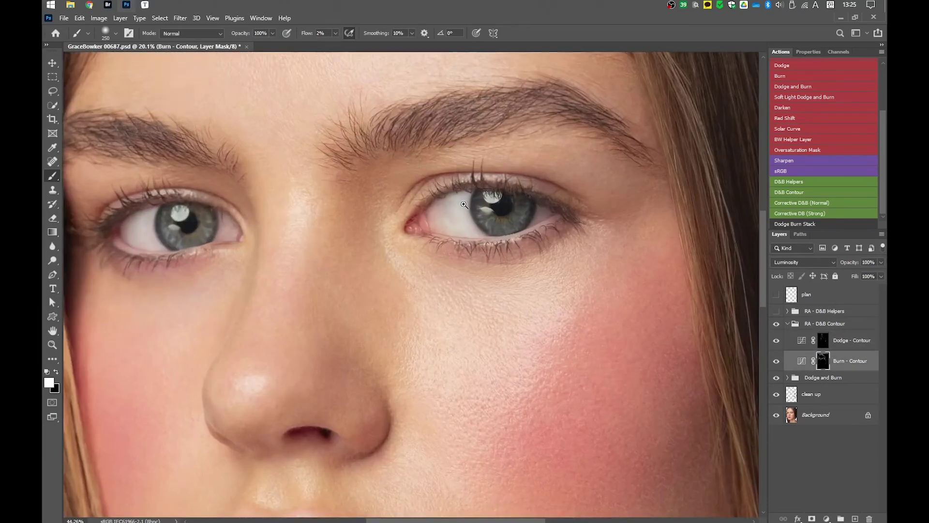
scroll(430, 194, up, 3)
drag(429, 182, 412, 186)
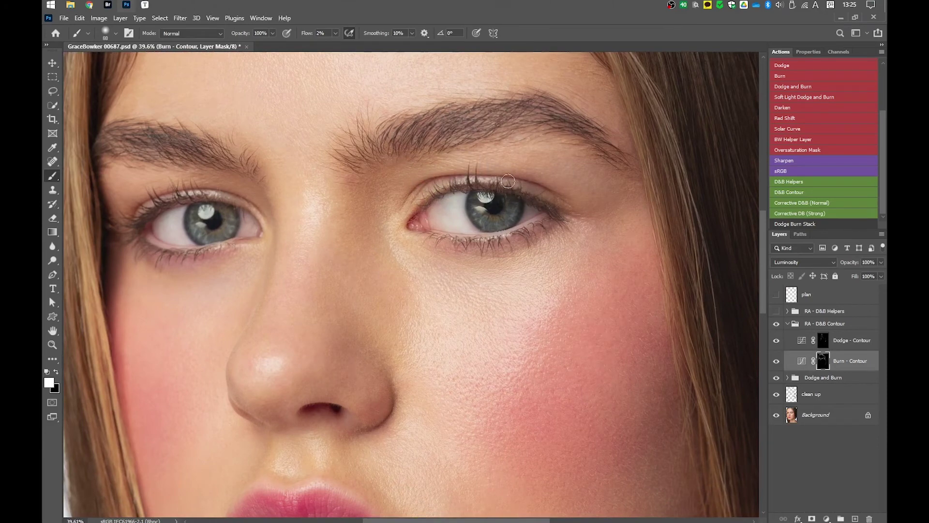
drag(508, 181, 601, 171)
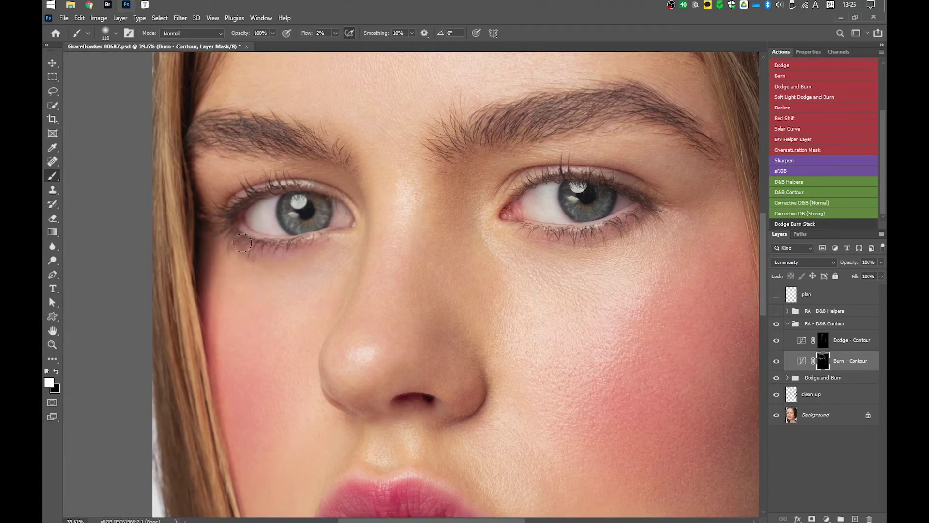
Burn beneath the outer eye corner and dodge the skin beside it on the contour masks, dodging with a size 93 brush
mouse_move(621, 220)
mouse_down()
mouse_move(609, 221)
mouse_move(696, 201)
mouse_up()
key(alt+bracketright)
alt+right_click(678, 211)
alt+right_click(695, 196)
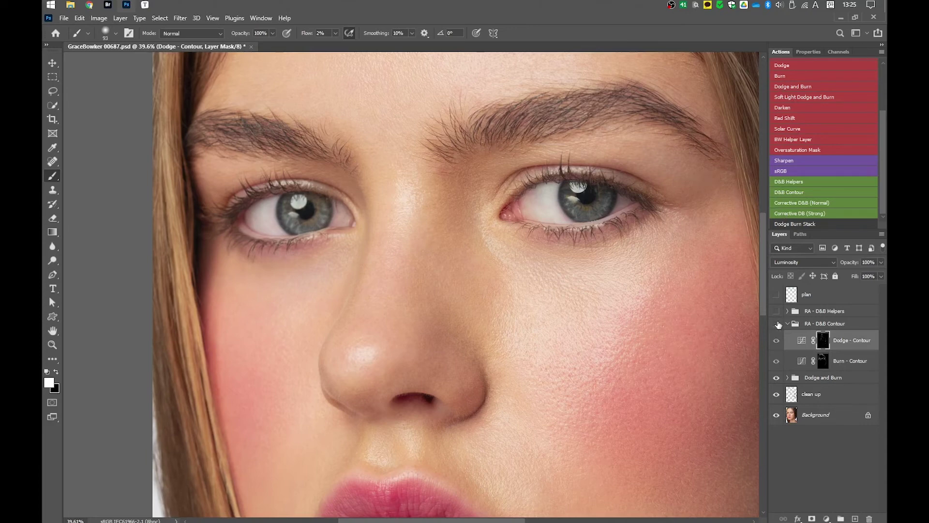
Compare the retouched portrait with the original by isolating and restoring the Background layer twice
scroll(626, 306, down, 4)
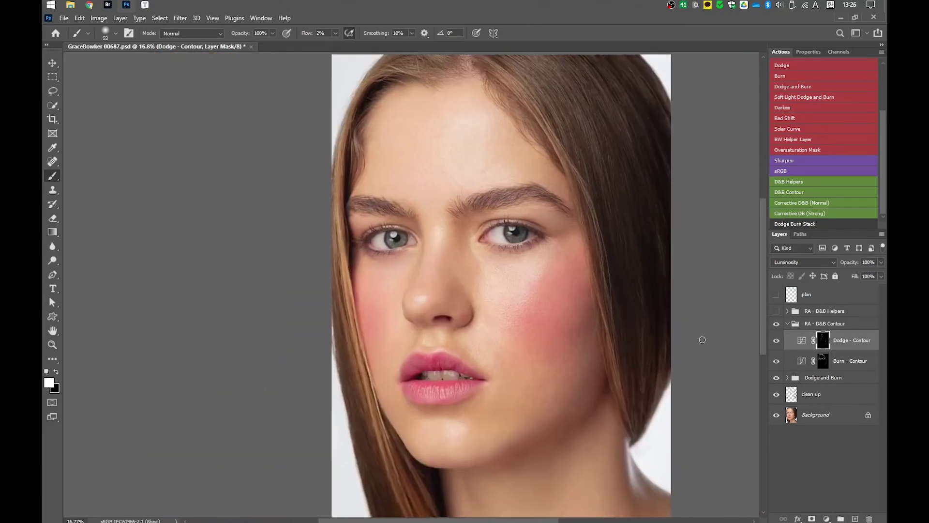
alt+click(776, 416)
alt+click(776, 416)
alt+click(776, 416)
alt+click(776, 416)
Burn the neck and the outer contours of the face and hair on the Burn - Contour mask with a size 1250 brush
drag(645, 376, 605, 317)
click(823, 366)
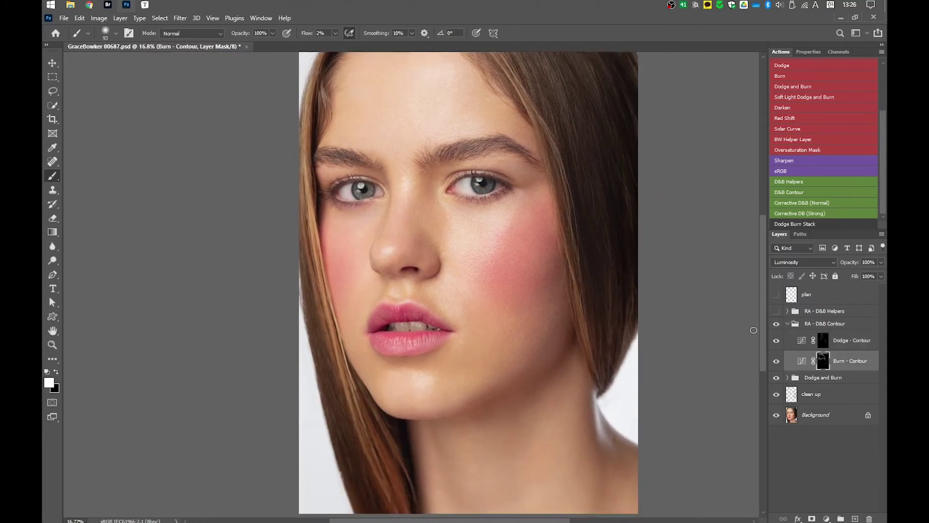
drag(611, 392, 600, 281)
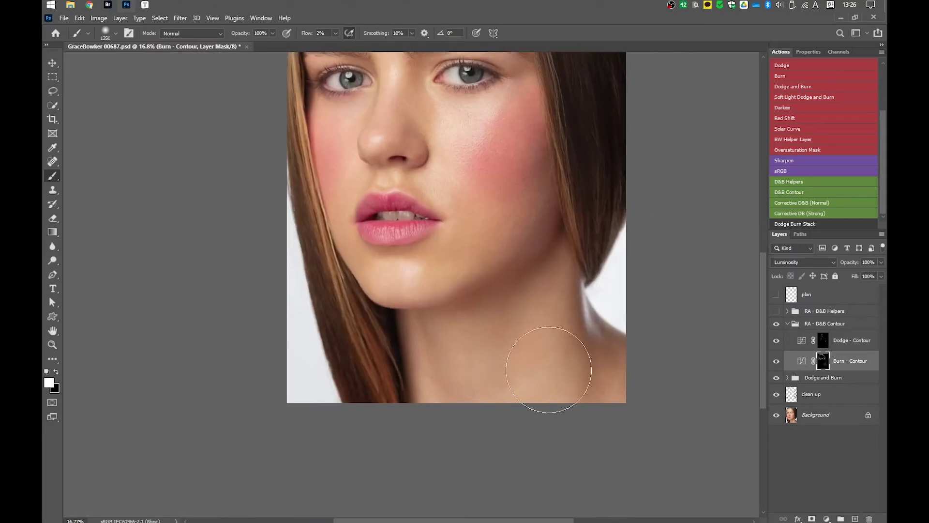
drag(405, 345, 416, 428)
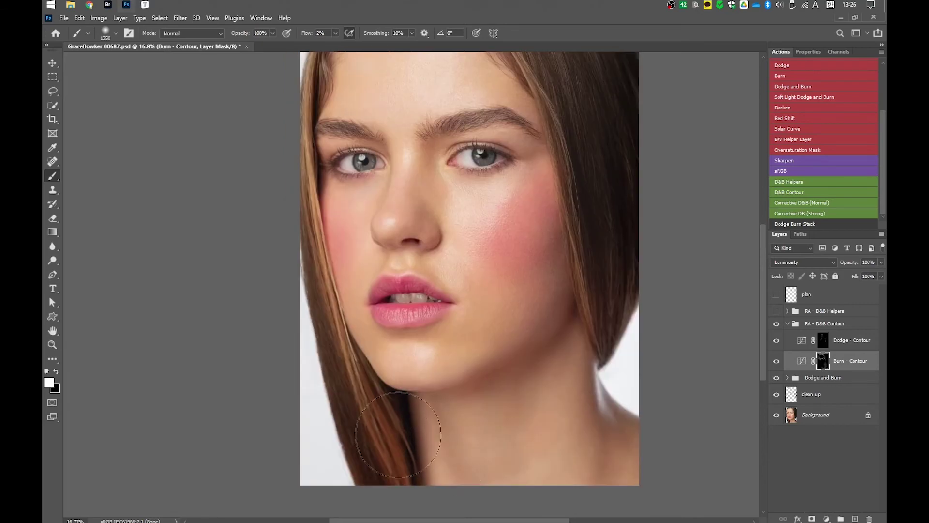
drag(362, 81, 370, 269)
drag(532, 225, 476, 108)
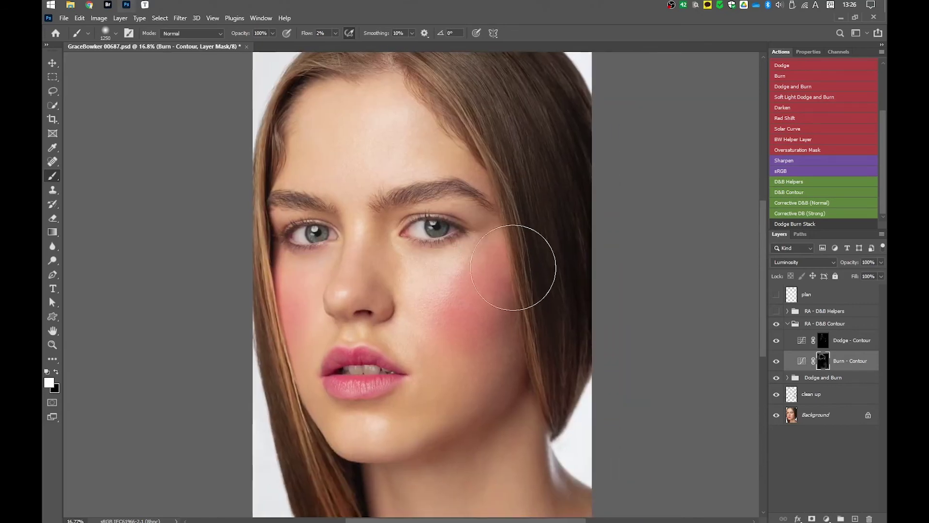
drag(361, 353, 508, 352)
drag(508, 353, 507, 260)
Refine the contours around the upper lip with a size 80 brush, working on the Dodge - Contour and Burn - Contour masks
click(824, 343)
key(bracketleft)
key(bracketleft)
key(bracketleft)
key(bracketleft)
key(bracketleft)
key(bracketleft)
key(bracketleft)
key(bracketleft)
key(bracketleft)
key(bracketleft)
key(bracketleft)
key(bracketleft)
key(bracketleft)
key(bracketleft)
key(bracketleft)
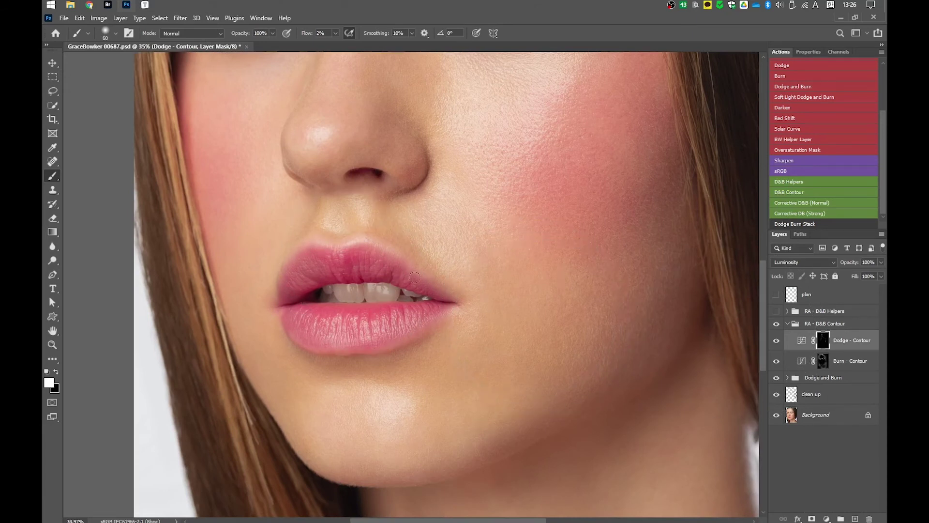
key(alt+bracketleft)
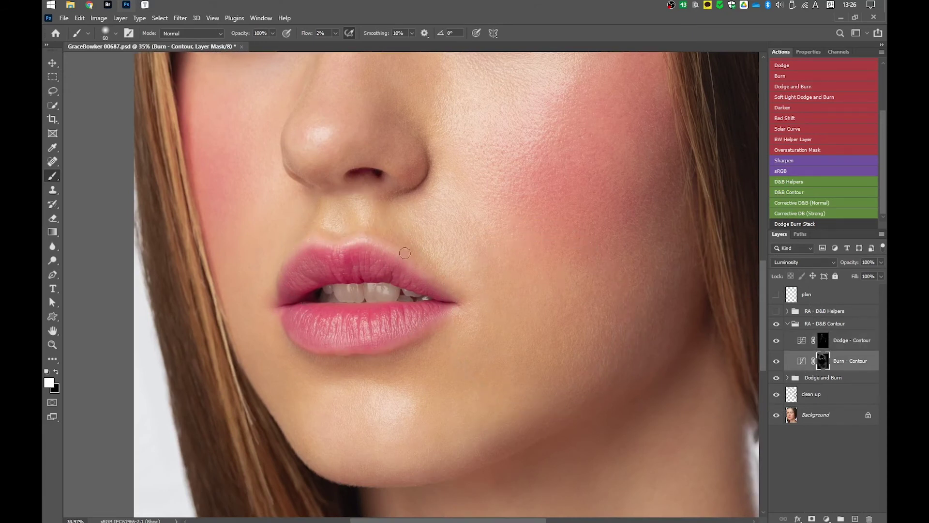
Dodge the skin above the upper lip on the Dodge - Contour mask with a size 150 brush
key(alt+bracketright)
key(bracketright)
key(bracketright)
key(bracketright)
key(bracketright)
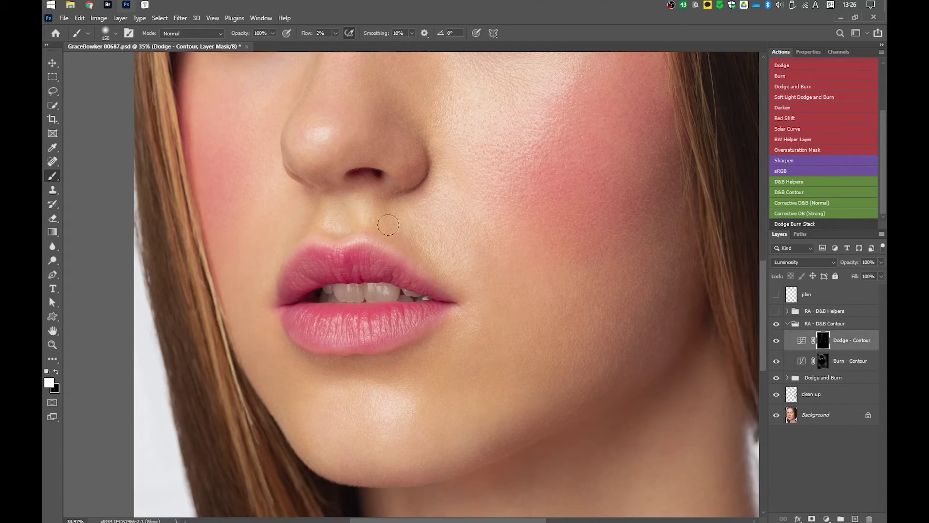
Burn the area beside the mouth on the Burn - Contour mask, then dodge the lower cheek with a brush enlarged to 250
key(alt+bracketleft)
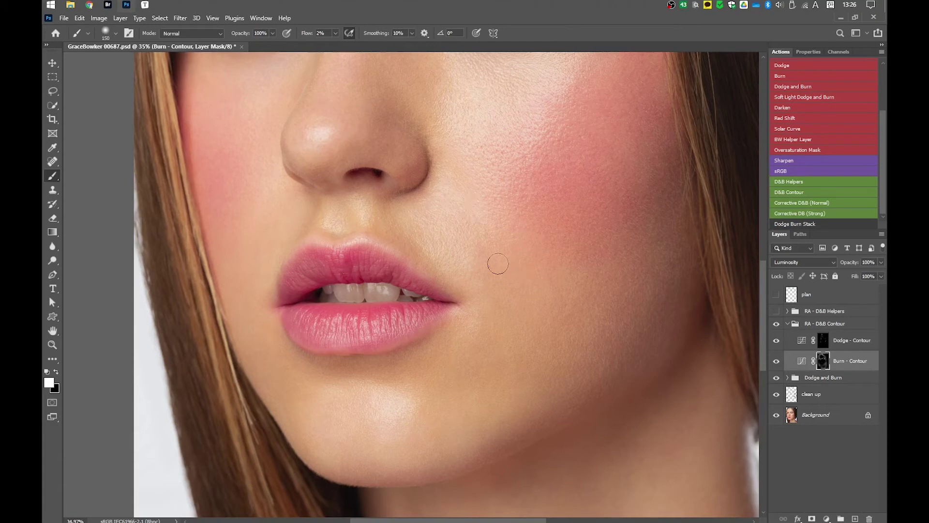
key(alt+bracketright)
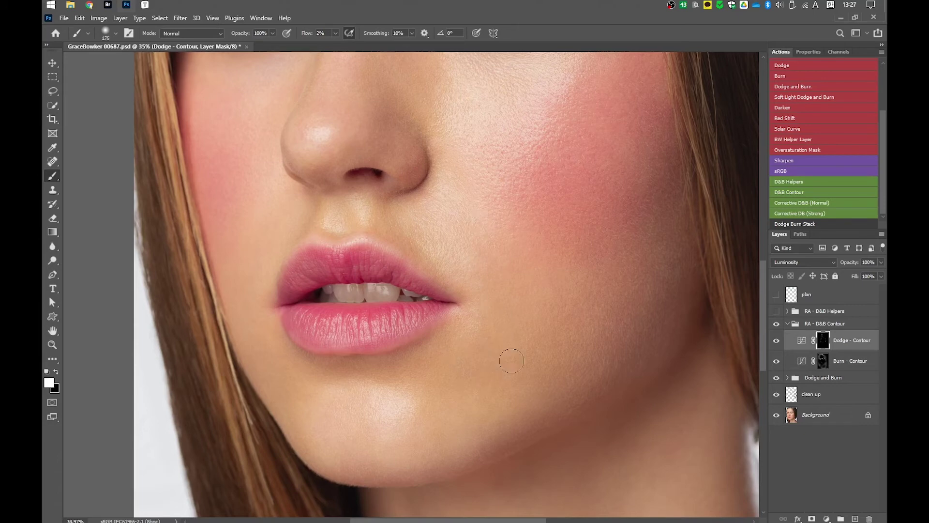
key(bracketright)
key(bracketright)
scroll(559, 276, down, 3)
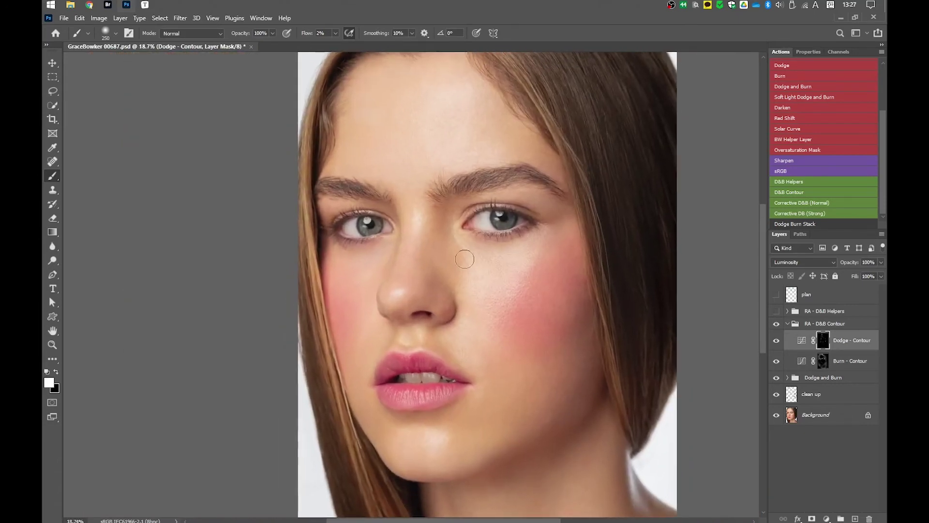
Dodge the skin beneath the inner half of the eye on the Dodge - Contour mask with a size 150 brush
scroll(456, 253, up, 3)
key(bracketleft)
key(bracketleft)
key(bracketleft)
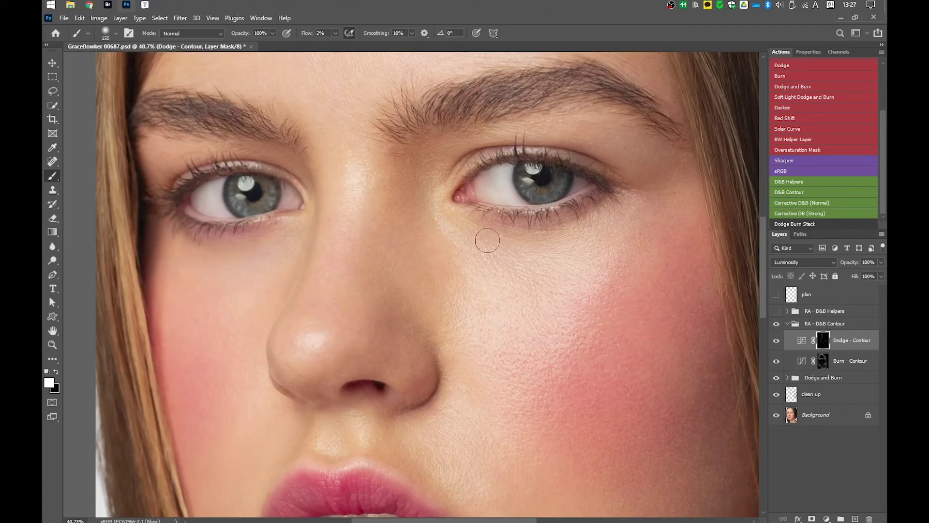
Burn beneath the lower lashes on the Burn - Contour mask, reducing the brush to size 80
key(alt+bracketleft)
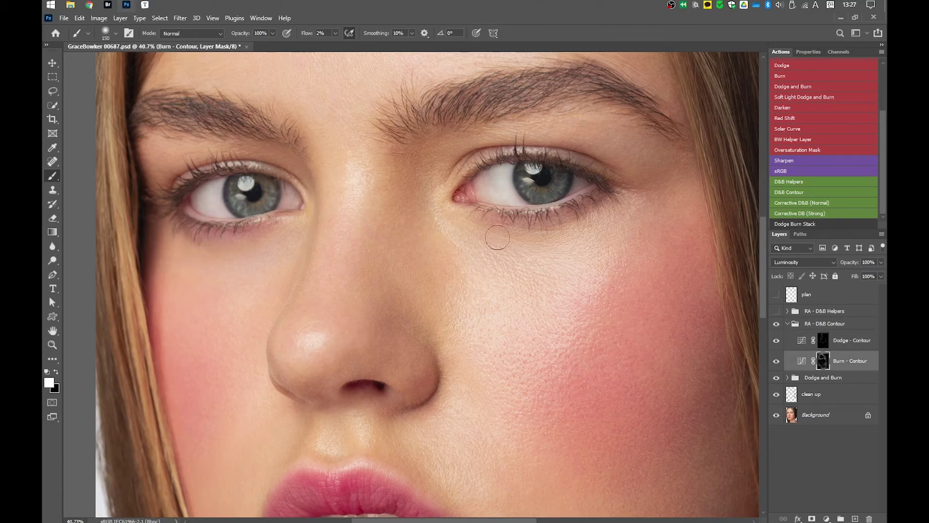
key(bracketleft)
key(bracketleft)
key(bracketleft)
key(bracketleft)
key(ctrl+0)
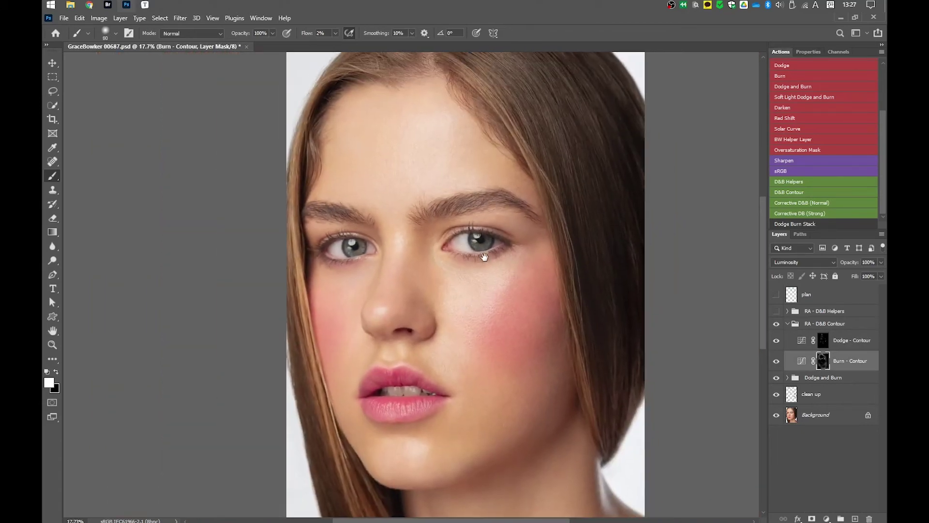
Dodge the forehead above the eyebrow on the Dodge - Contour mask with a size 175 brush and compare the result with the Background
drag(475, 219, 486, 217)
key(bracketright)
key(alt+bracketright)
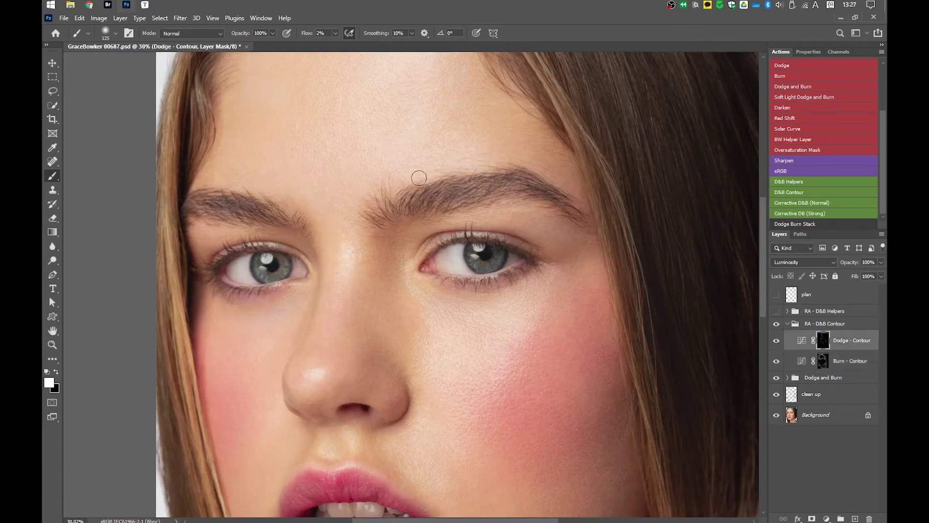
key(bracketright)
key(bracketright)
click(800, 341)
click(822, 340)
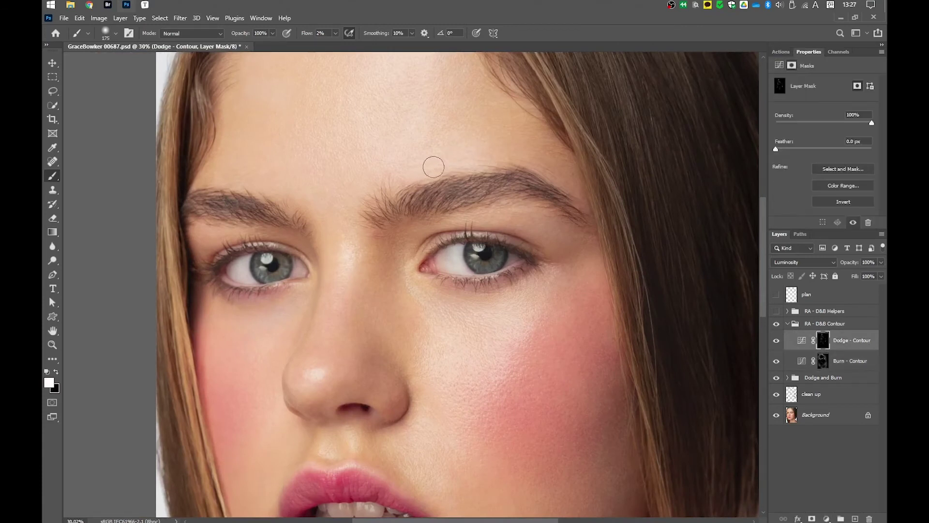
key(ctrl+0)
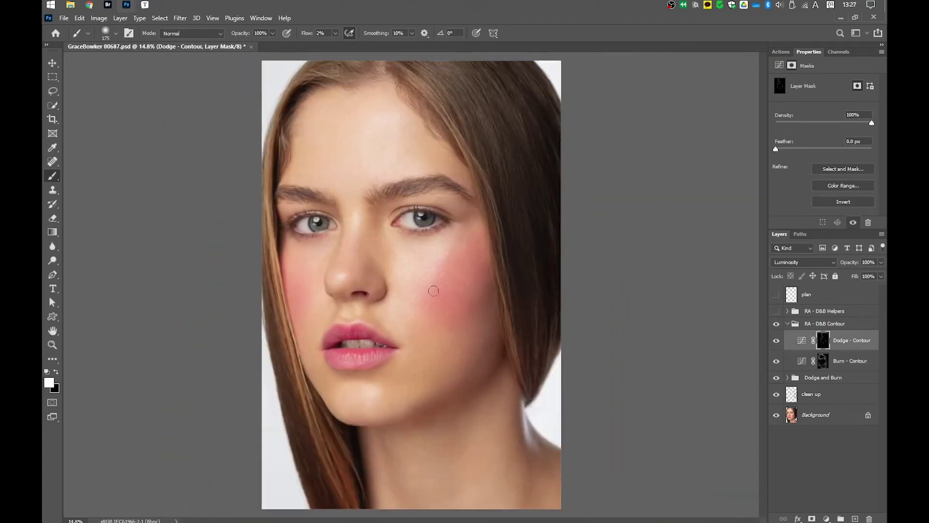
scroll(559, 326, down, 1)
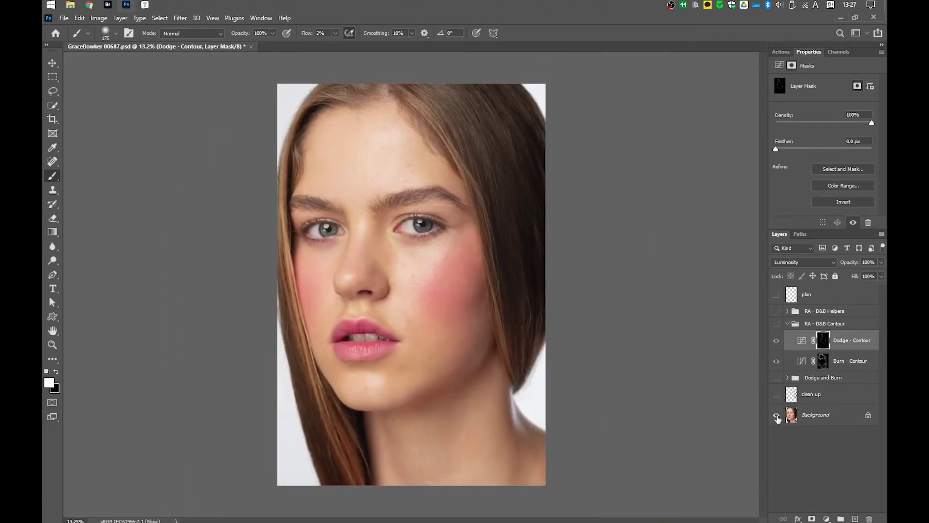
Dodge around the eyes and their inner corners on the Dodge - Contour mask, reducing the brush to size 70
click(429, 212)
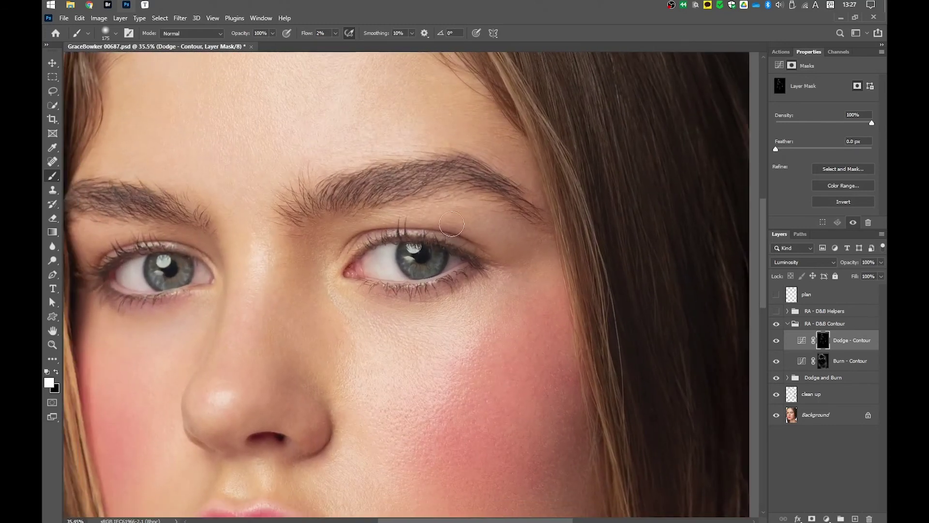
drag(375, 266, 383, 266)
drag(148, 282, 261, 269)
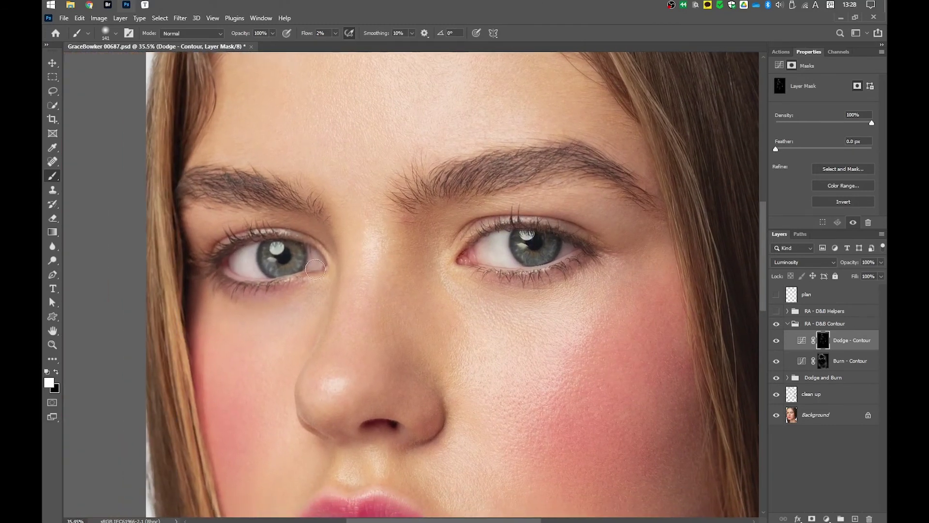
key(bracketleft)
key(bracketleft)
drag(576, 267, 485, 275)
View the Dodge - Contour and Burn - Contour masks on their own, then collapse the RA - D&B Contour group
alt+click(823, 344)
alt+click(822, 342)
alt+click(822, 342)
alt+click(823, 360)
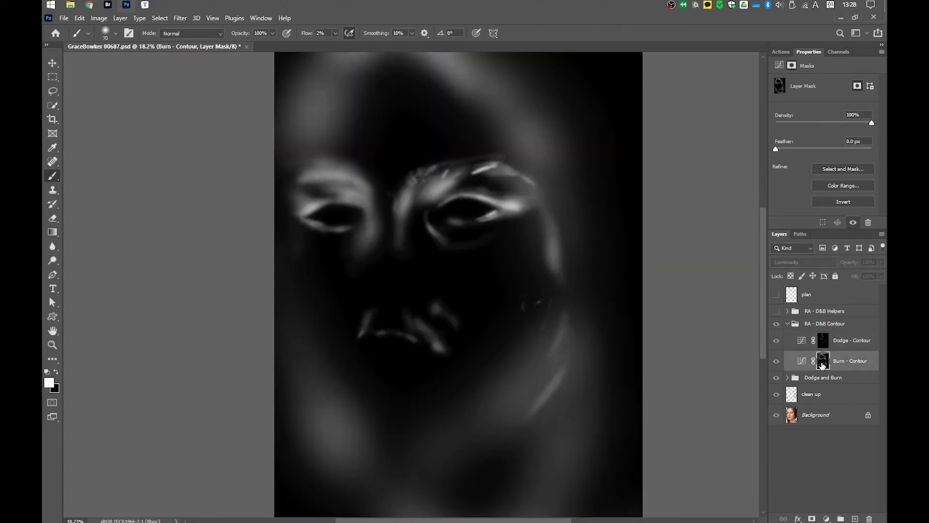
alt+click(823, 360)
scroll(580, 326, down, 2)
click(787, 323)
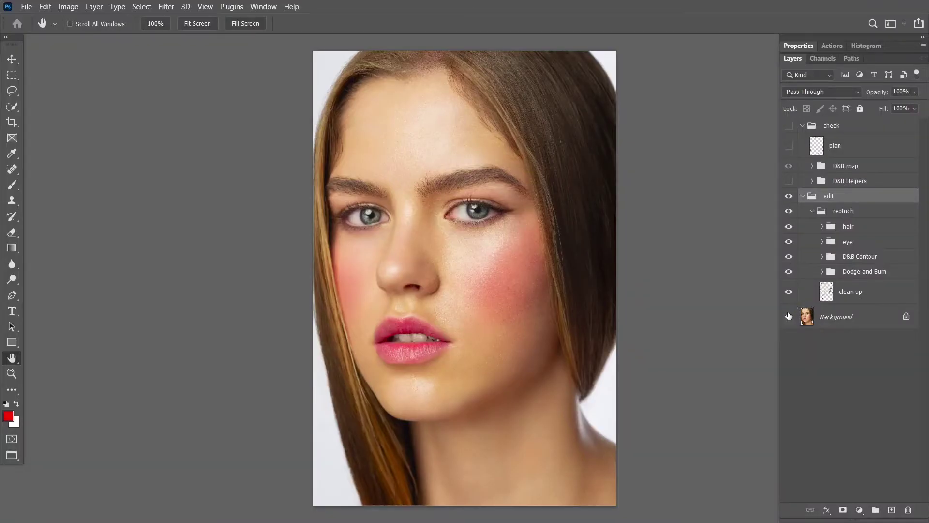
Compare the finished portrait with the original by repeatedly isolating the Background layer, both full view and close up
key(ctrl+comma)
key(ctrl+comma)
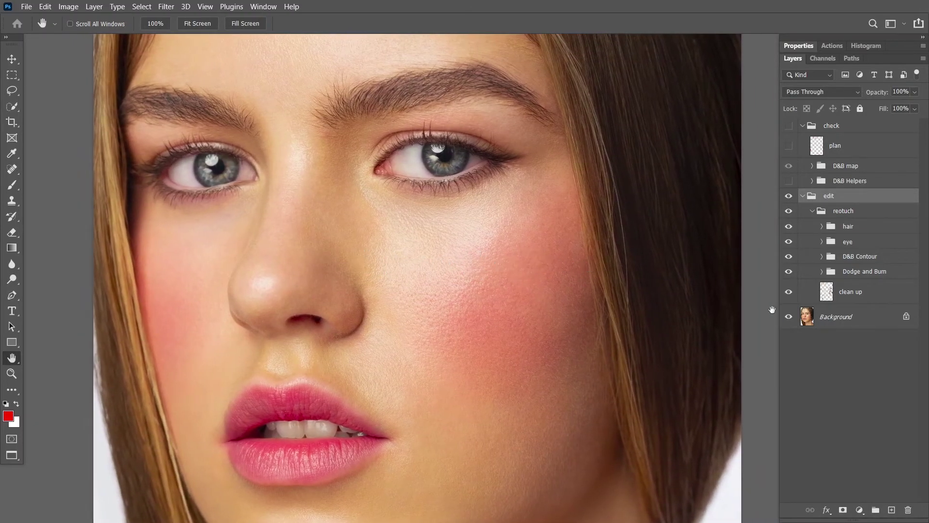
key(ctrl+comma)
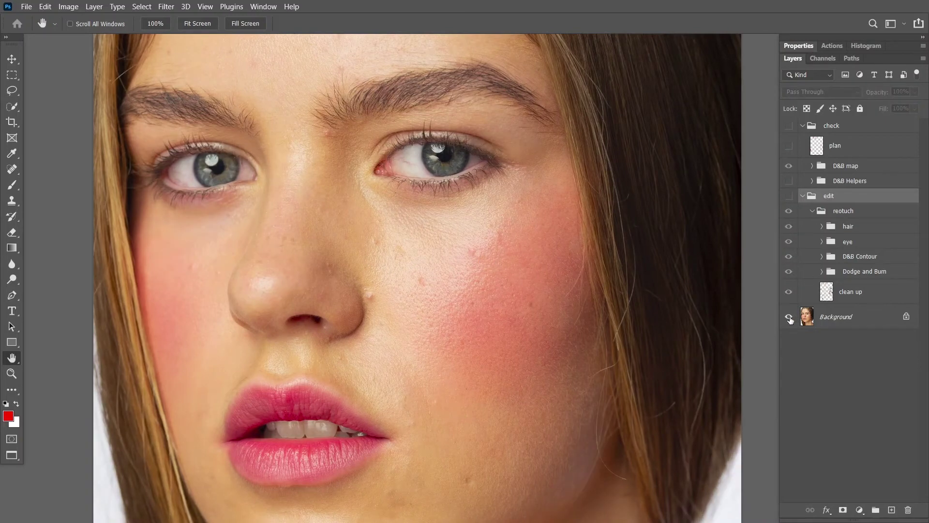
key(ctrl+comma)
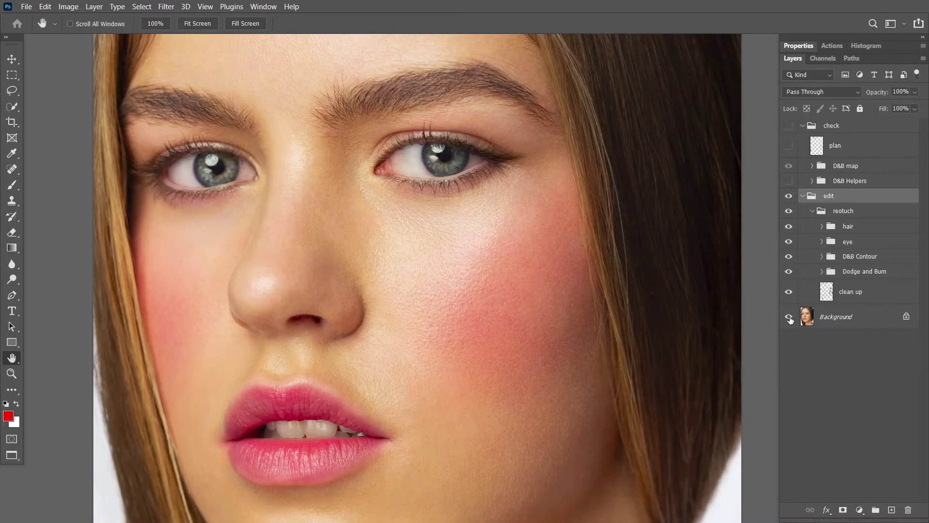
key(ctrl+comma)
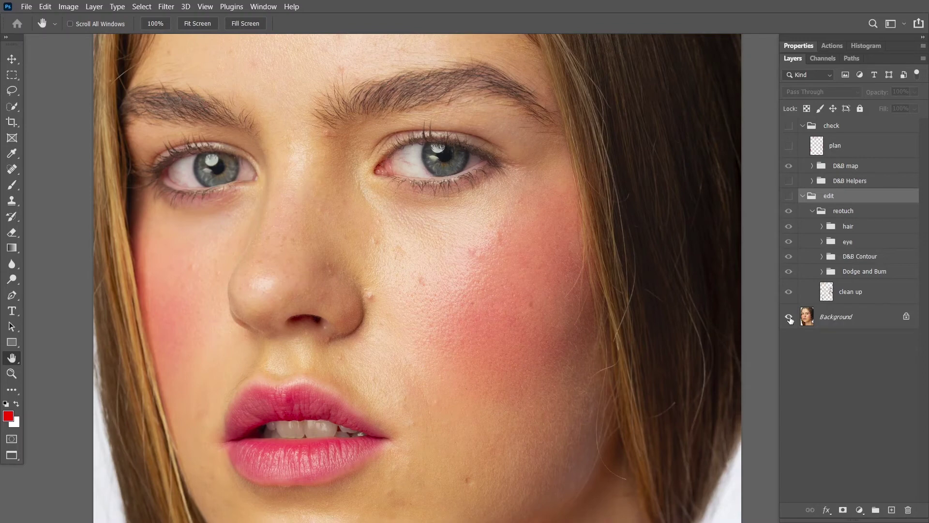
key(ctrl+comma)
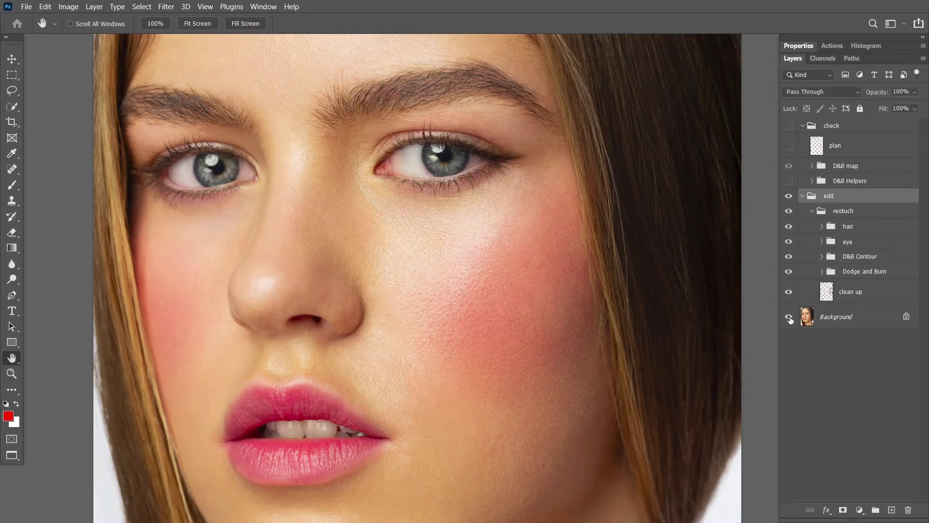
Review the plan markings over the original with the edit group and D&B map hidden, then restore the edit group
click(789, 197)
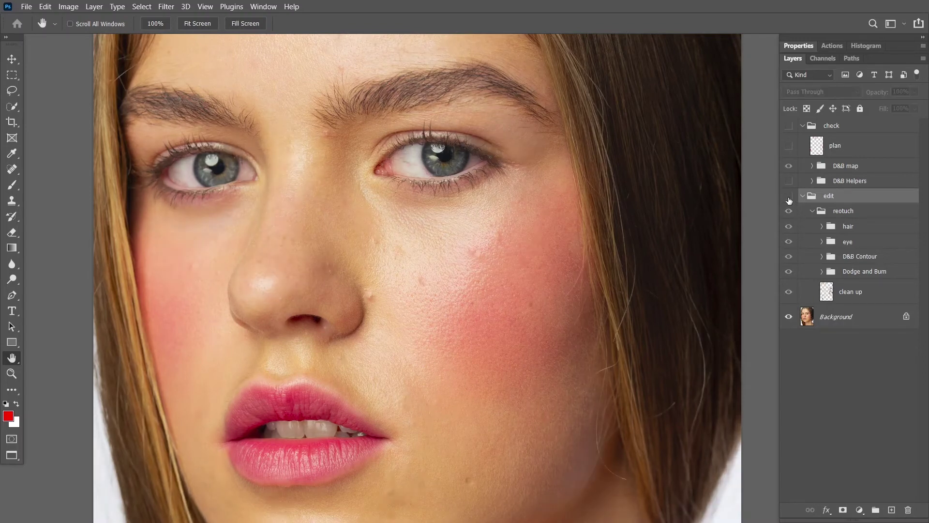
click(789, 146)
click(789, 165)
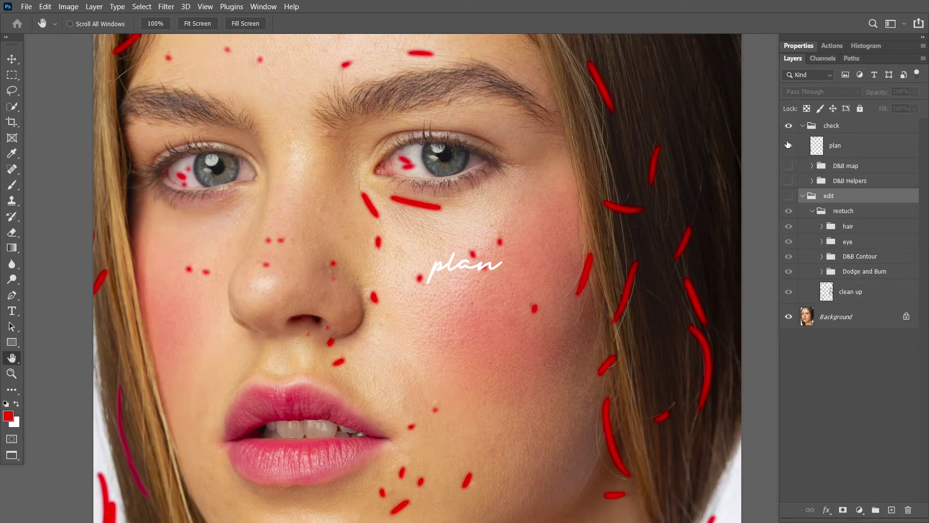
click(788, 125)
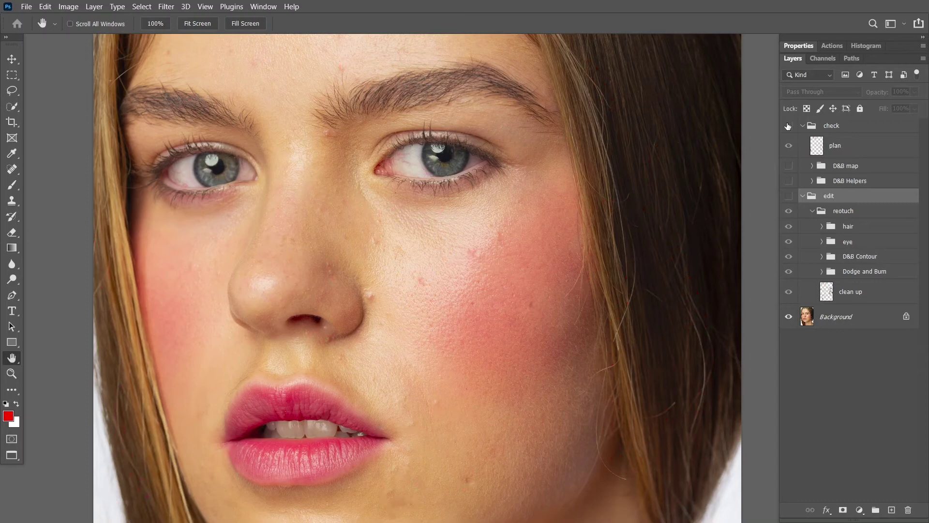
click(788, 196)
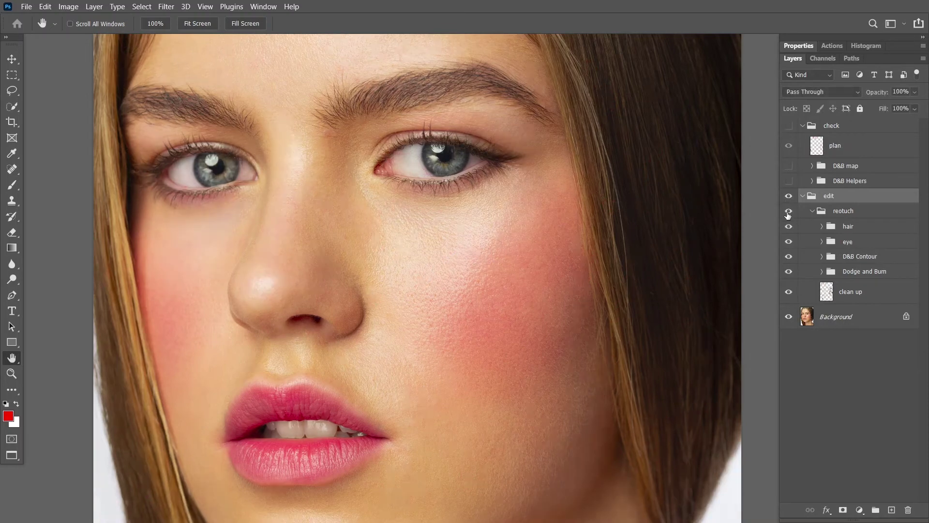
Hide the hair, eye, D&B Contour and Dodge and Burn groups, and inspect the clean up layer on its own
drag(789, 226, 792, 285)
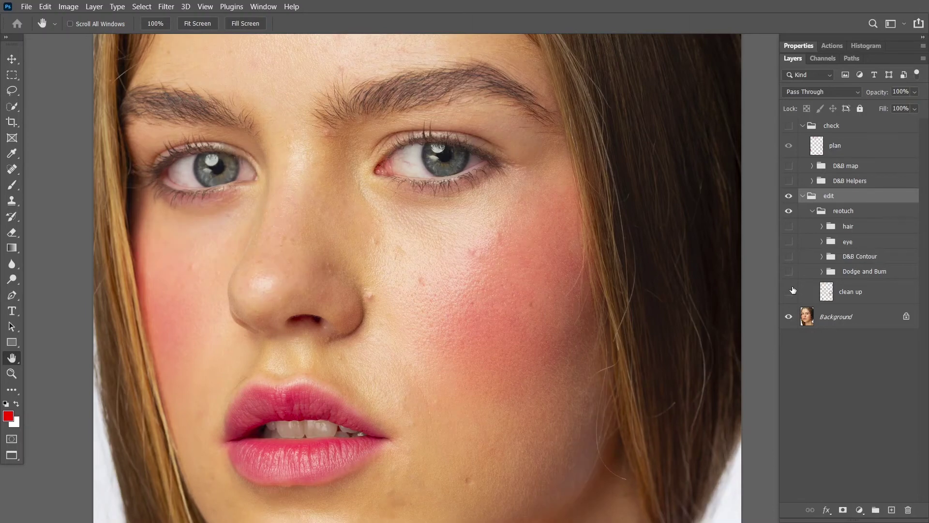
click(791, 290)
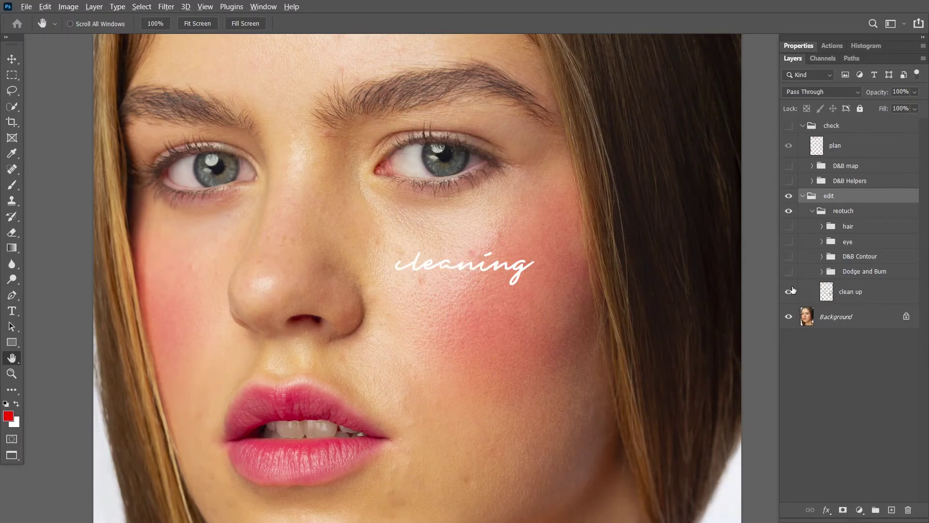
alt+click(791, 291)
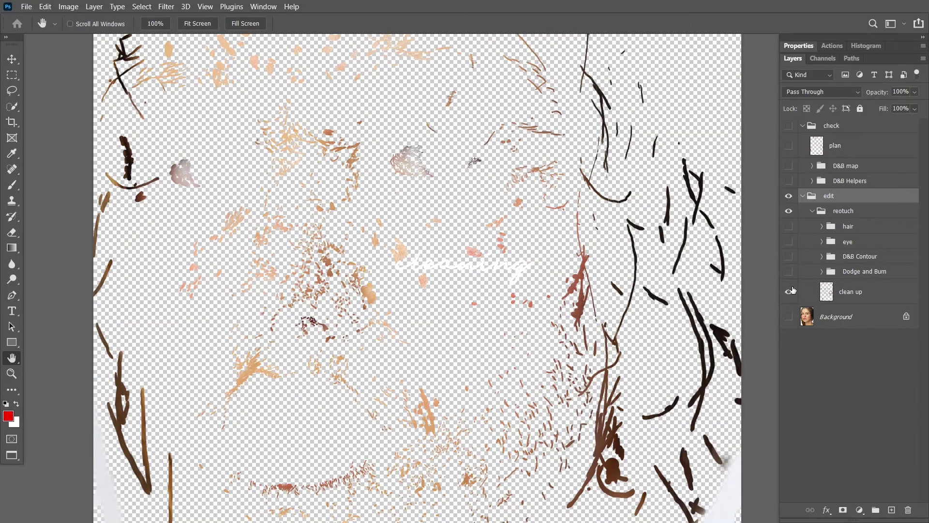
key(ctrl+minus)
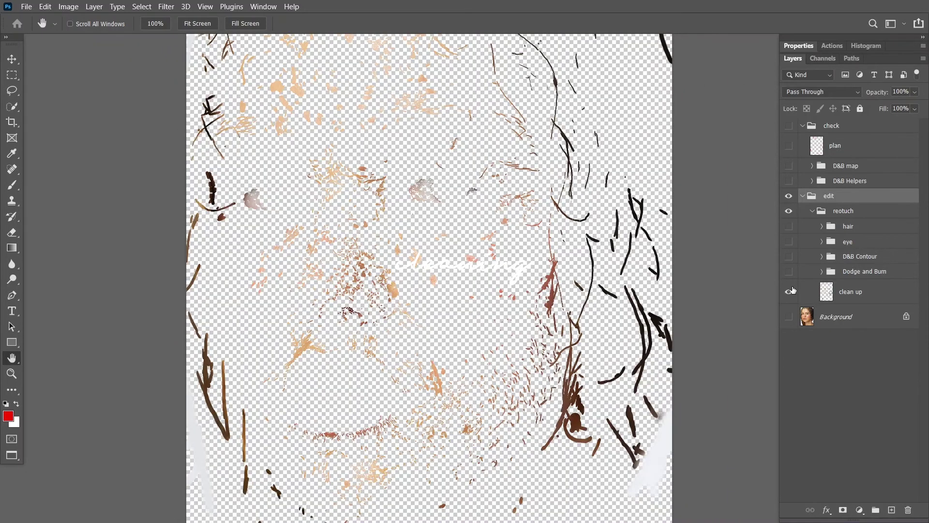
Examine the isolated clean up layer's healing strokes close up around the nose, cheek, mouth and chin
key(ctrl+minus)
key(ctrl+plus)
key(ctrl+plus)
key(ctrl+plus)
key(ctrl+plus)
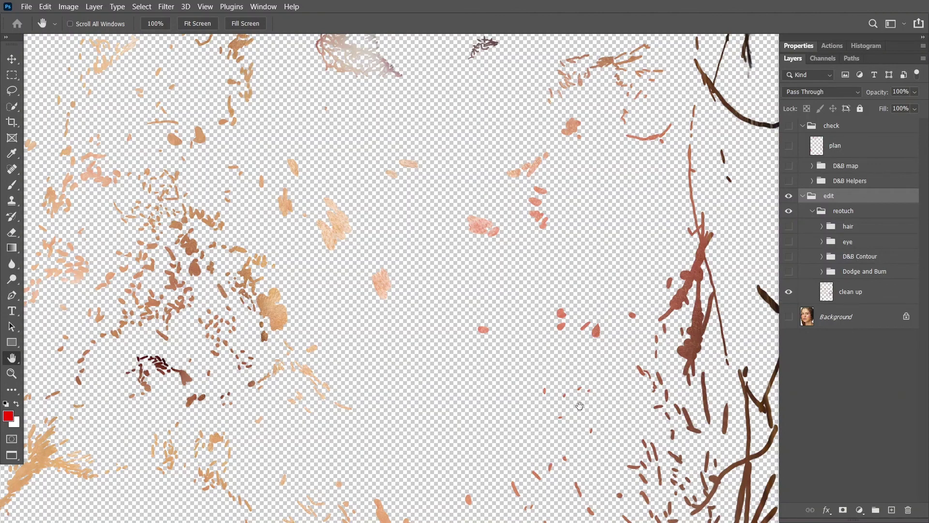
drag(579, 406, 568, 250)
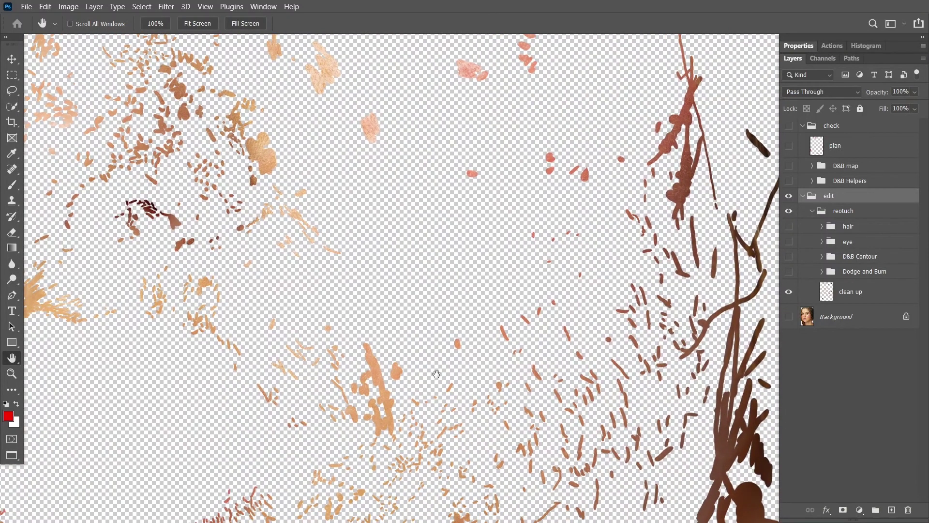
drag(410, 395, 552, 248)
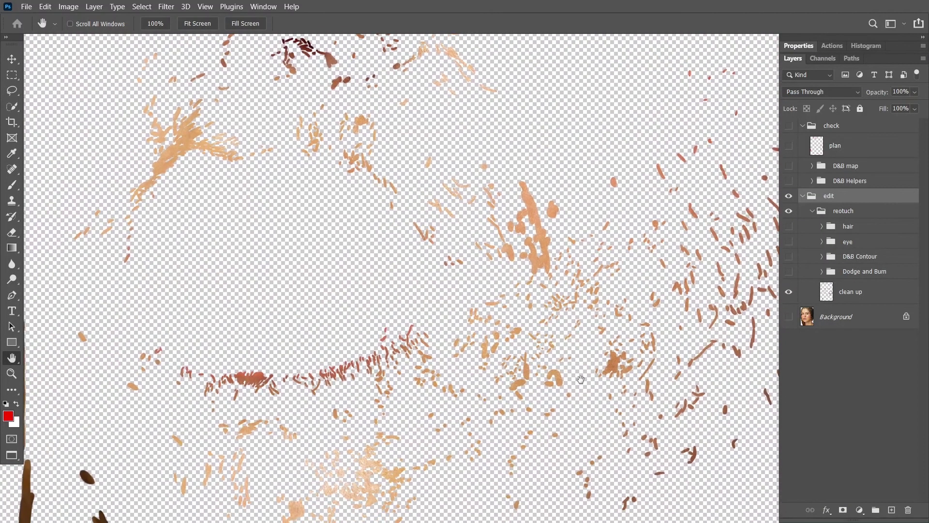
mouse_move(581, 378)
mouse_down()
mouse_move(574, 207)
mouse_move(512, 386)
mouse_up()
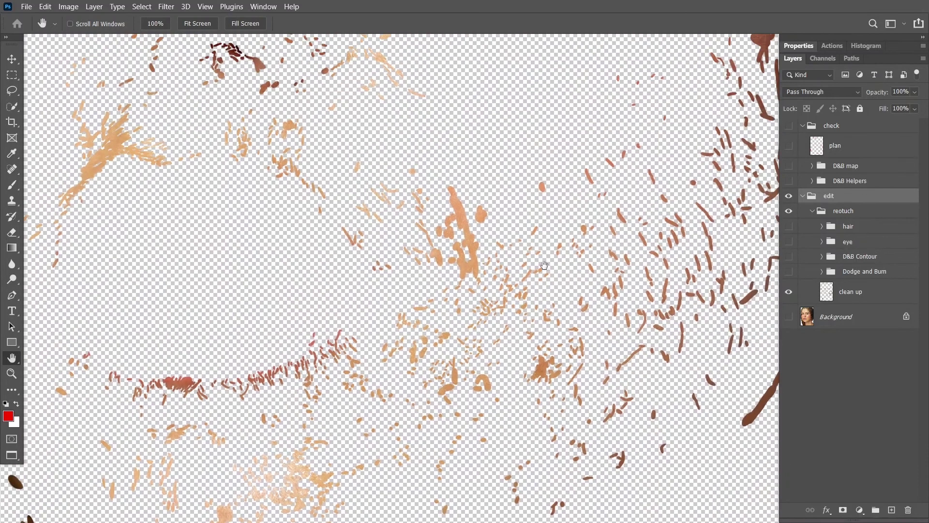
mouse_move(604, 142)
mouse_down()
mouse_move(551, 377)
mouse_move(642, 410)
mouse_up()
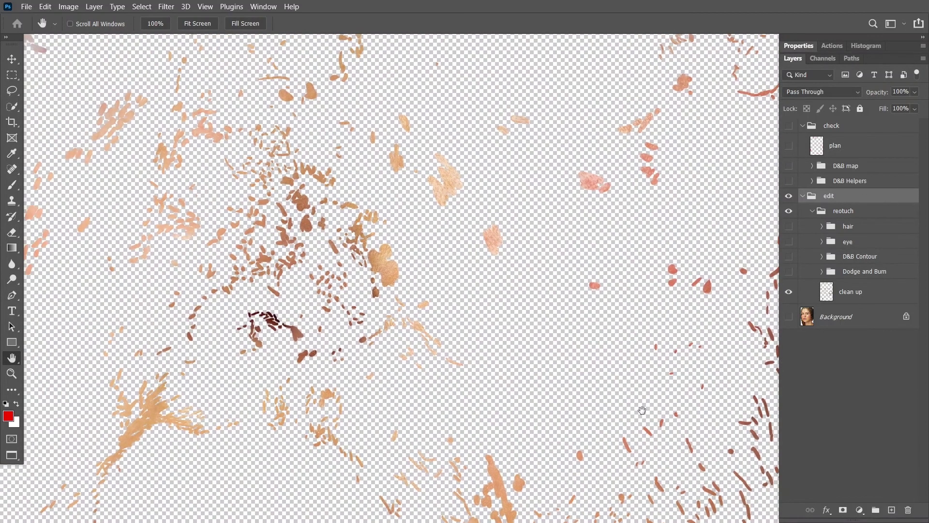
Bring the Background back beneath the clean up layer and compare the face with and without the Dodge and Burn group
alt+click(788, 292)
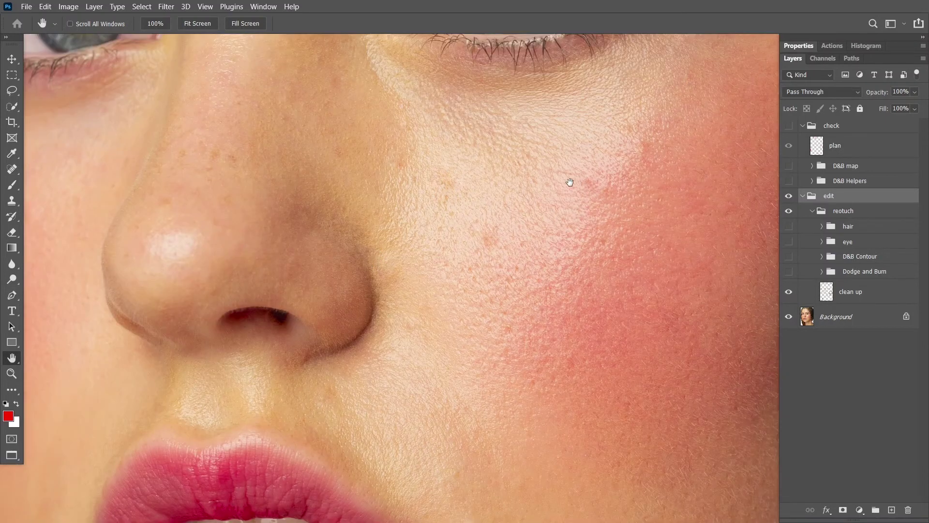
mouse_move(571, 183)
mouse_down()
mouse_move(620, 303)
mouse_move(634, 259)
mouse_move(613, 231)
mouse_up()
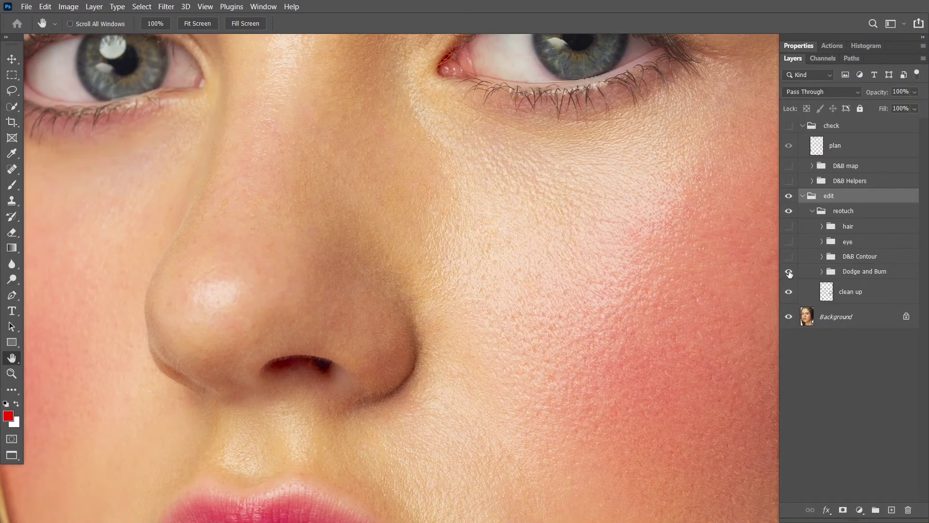
key(ctrl+minus)
key(ctrl+minus)
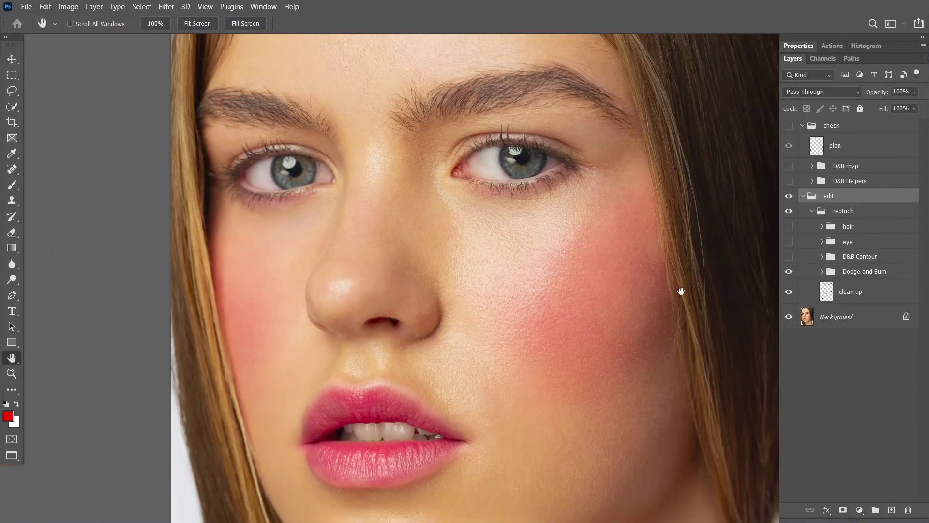
drag(681, 291, 607, 249)
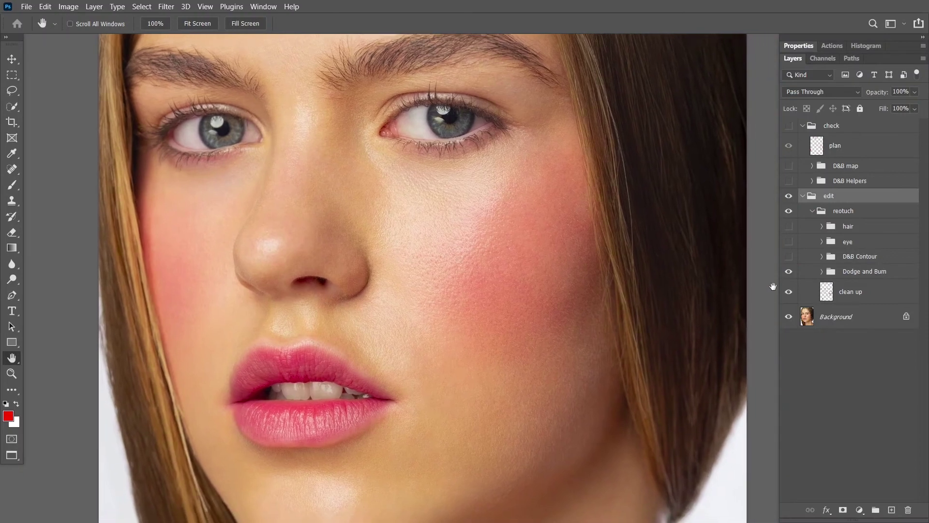
click(788, 274)
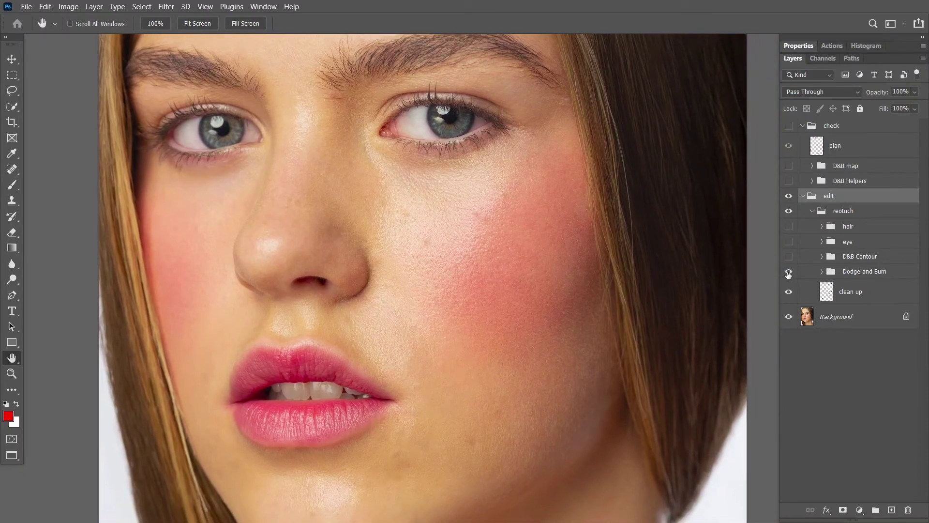
click(788, 274)
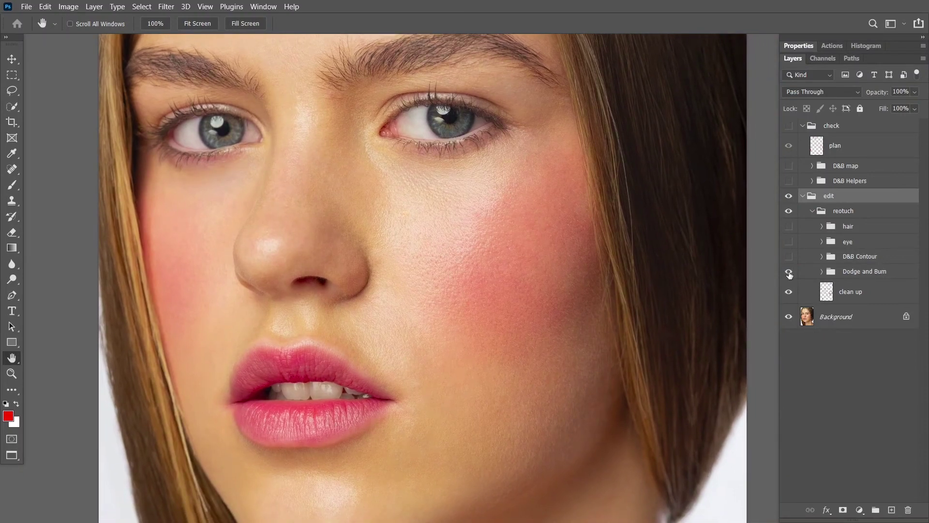
Expand the Dodge and Burn group, hide its color fix and Burn layers, and compare the face with and without Dodge
click(822, 271)
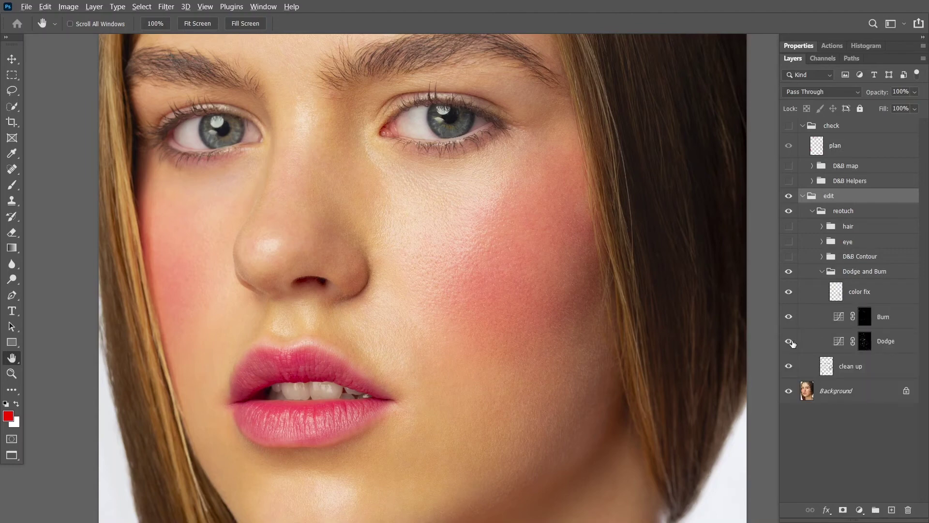
click(788, 292)
click(788, 317)
click(788, 339)
click(788, 339)
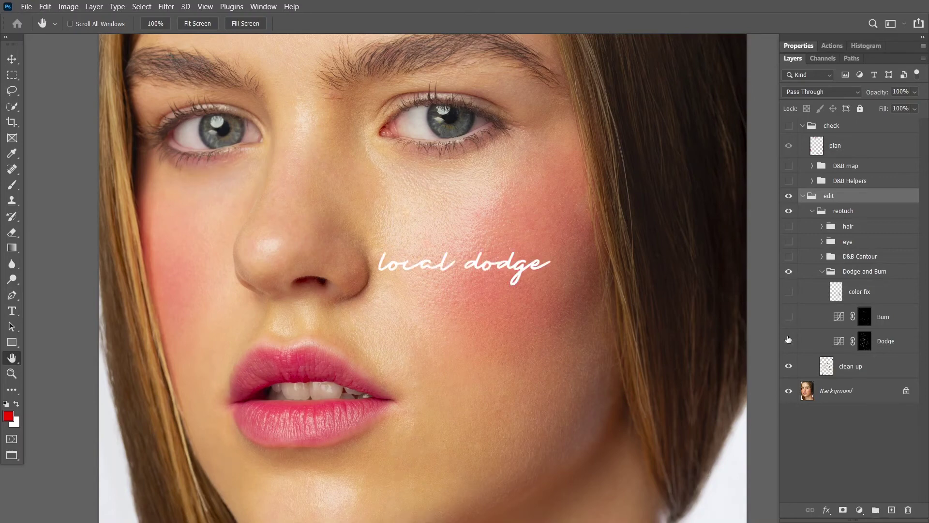
click(788, 340)
click(788, 339)
click(788, 340)
click(788, 341)
View the Dodge layer's mask on its own, examine its strokes close up, and return to the portrait with Dodge visible
alt+click(862, 343)
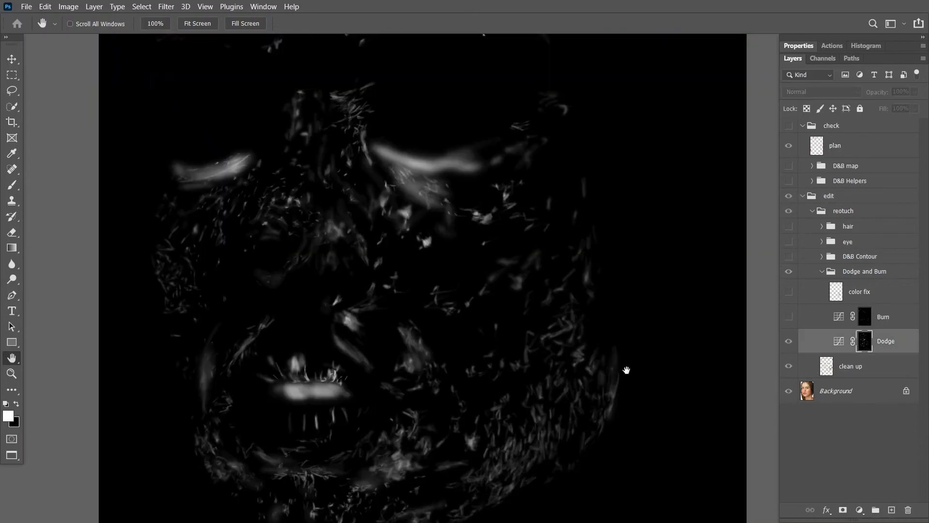
key(ctrl+plus)
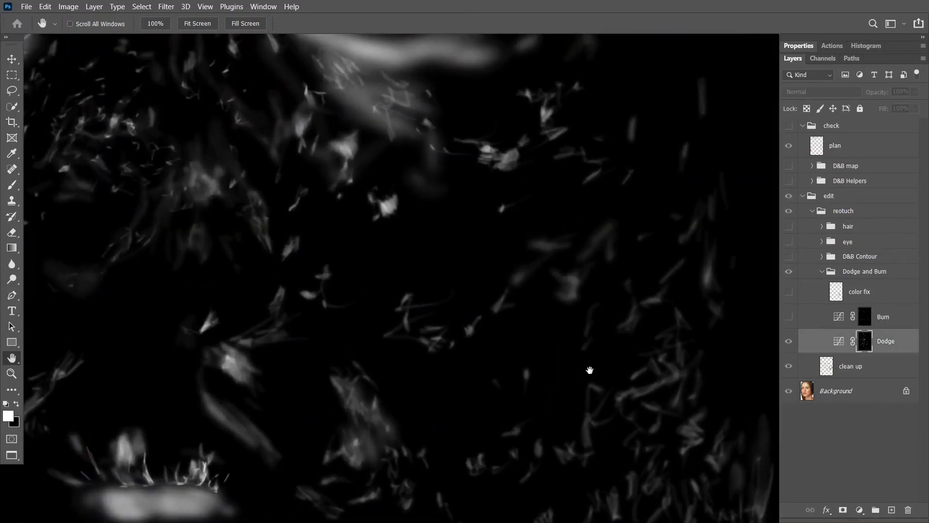
drag(589, 370, 586, 193)
drag(427, 336, 531, 436)
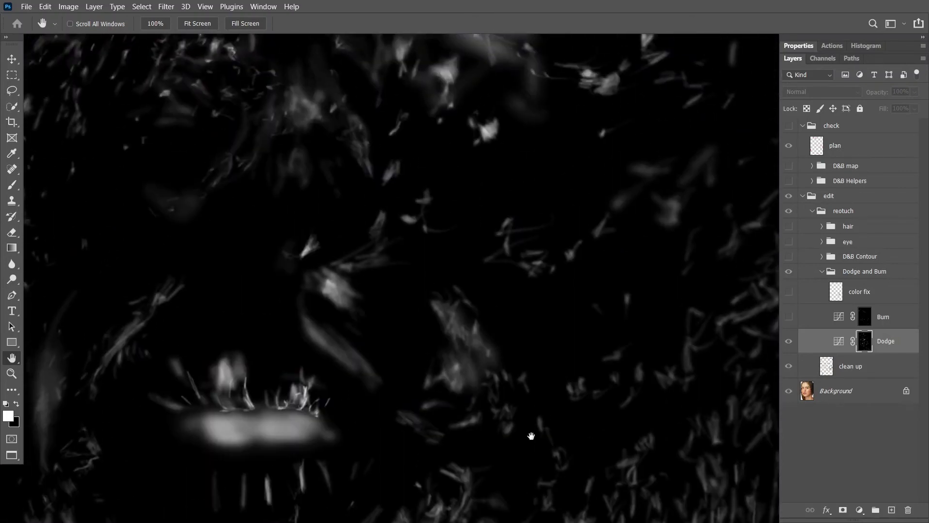
drag(288, 207, 358, 404)
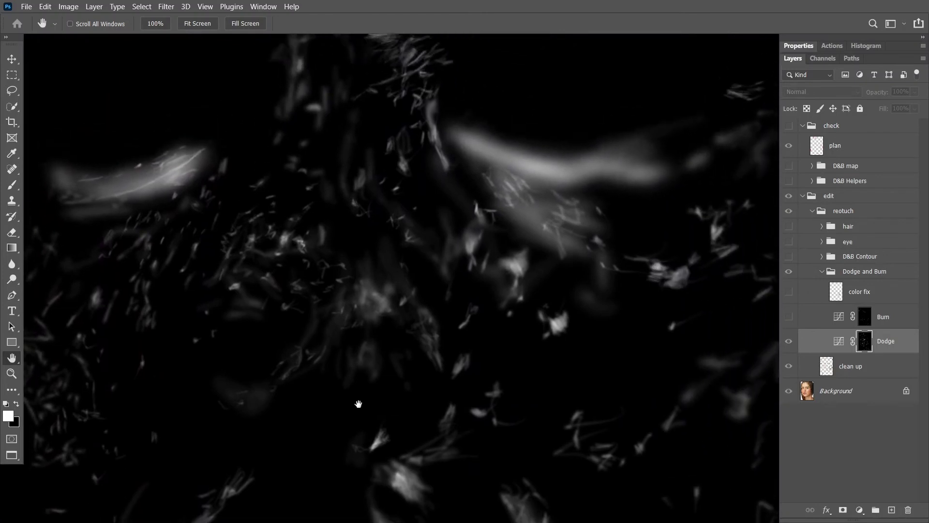
mouse_move(499, 209)
mouse_down()
mouse_move(456, 266)
mouse_move(481, 336)
mouse_move(477, 225)
mouse_up()
click(791, 342)
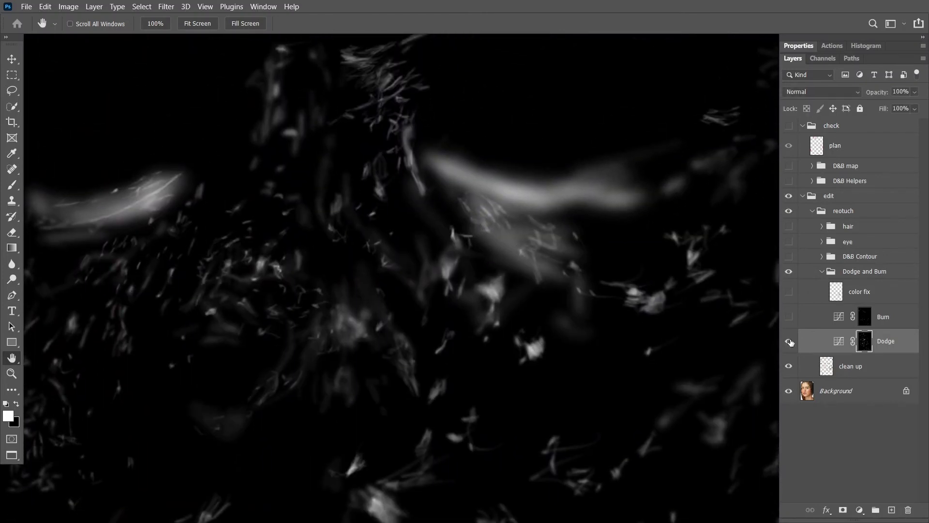
click(789, 342)
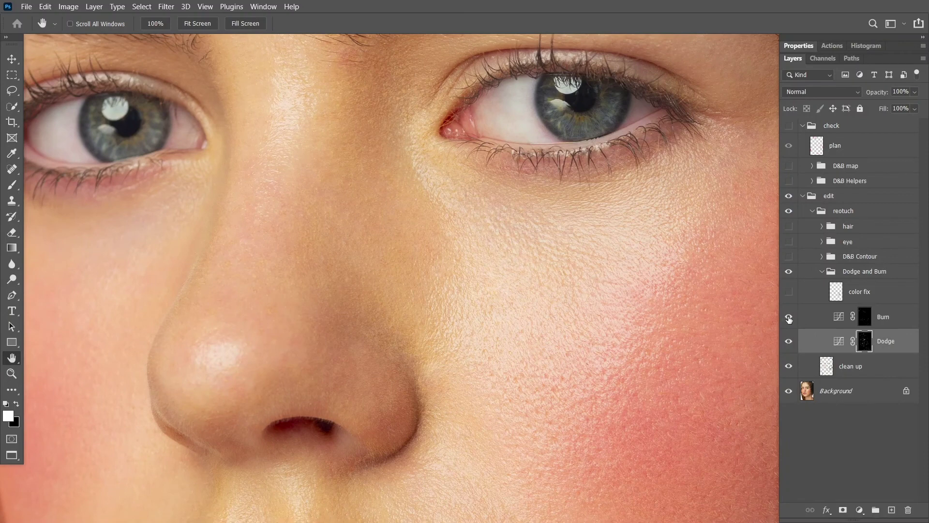
Review the Burn layer's effect on the face, view its mask on its own, and return to the portrait
key(ctrl+minus)
key(ctrl+minus)
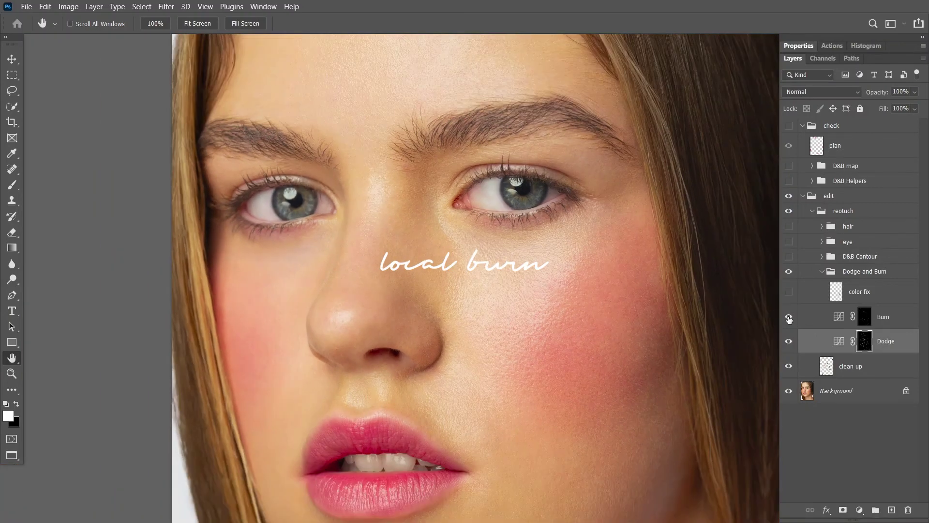
mouse_move(758, 279)
mouse_down()
mouse_move(707, 243)
mouse_move(706, 222)
mouse_up()
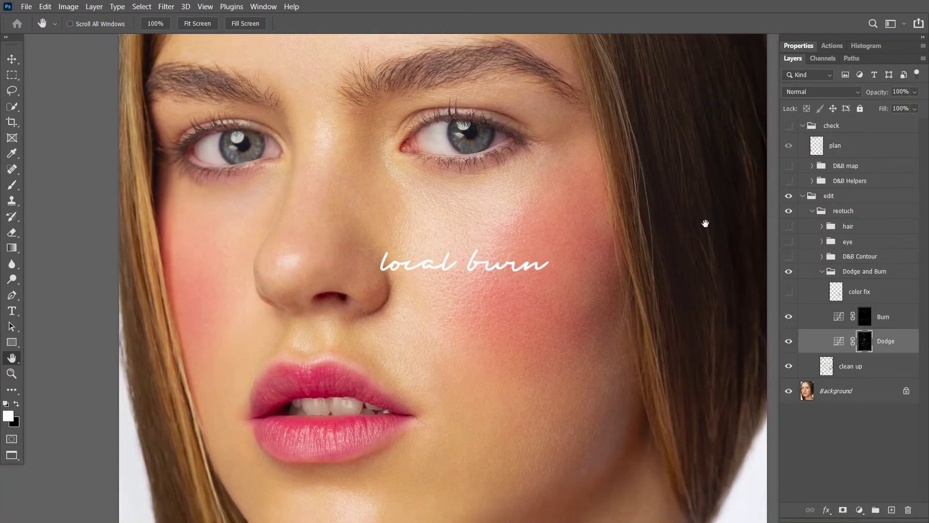
click(787, 317)
alt+click(868, 317)
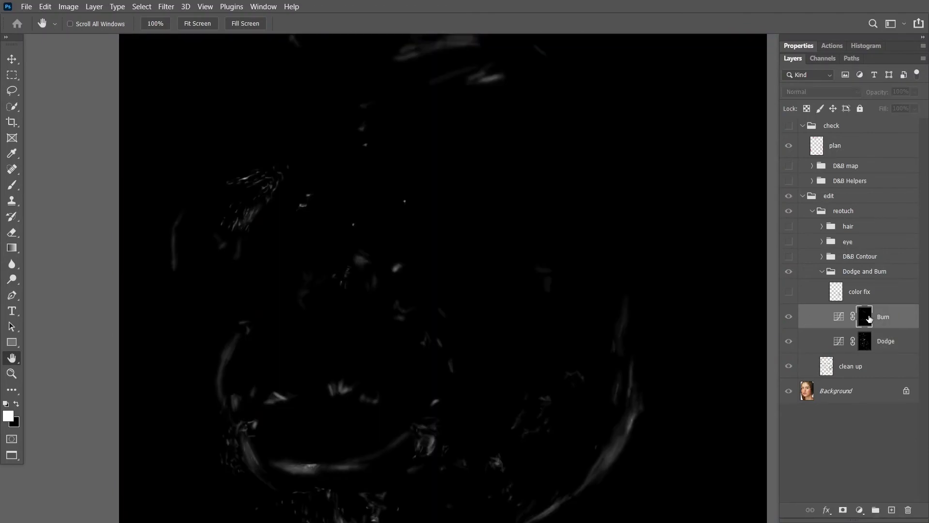
click(791, 318)
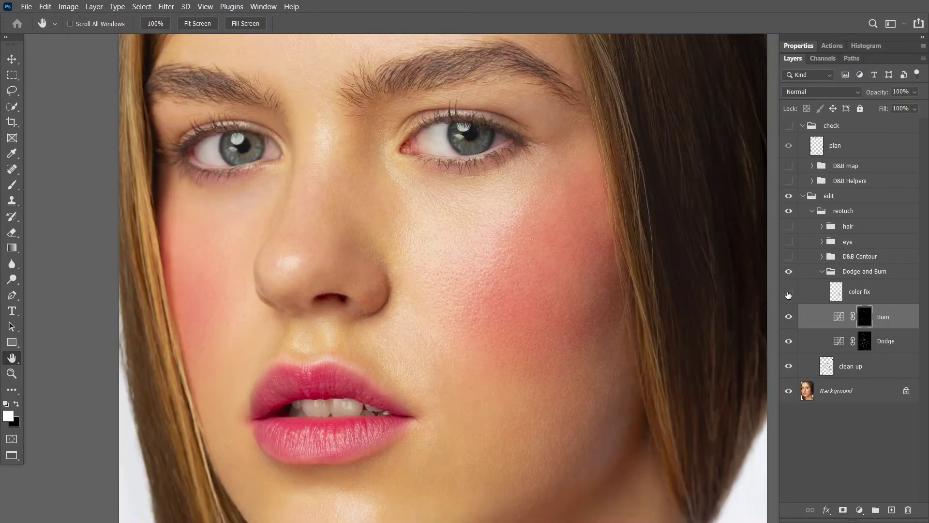
Collapse the Dodge and Burn group and compare the face with the whole group hidden and shown
click(822, 272)
click(789, 271)
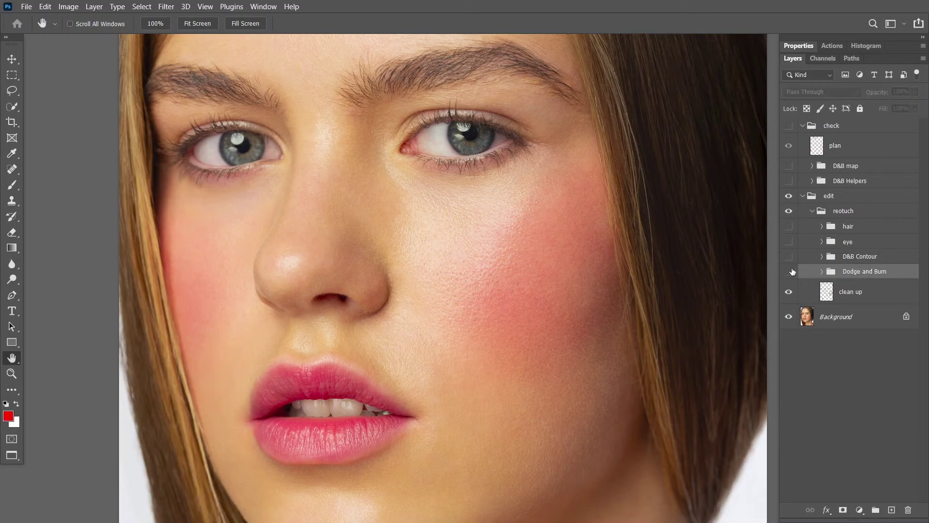
click(789, 272)
click(789, 272)
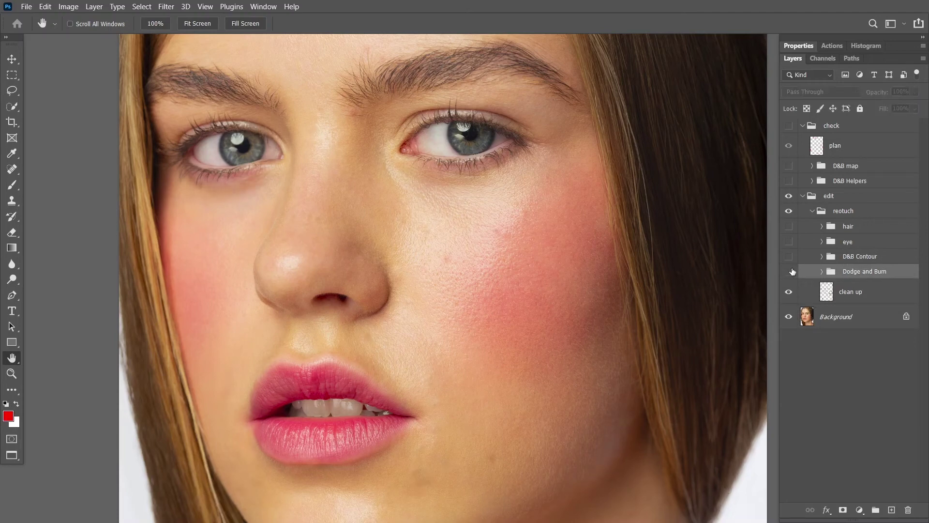
click(791, 271)
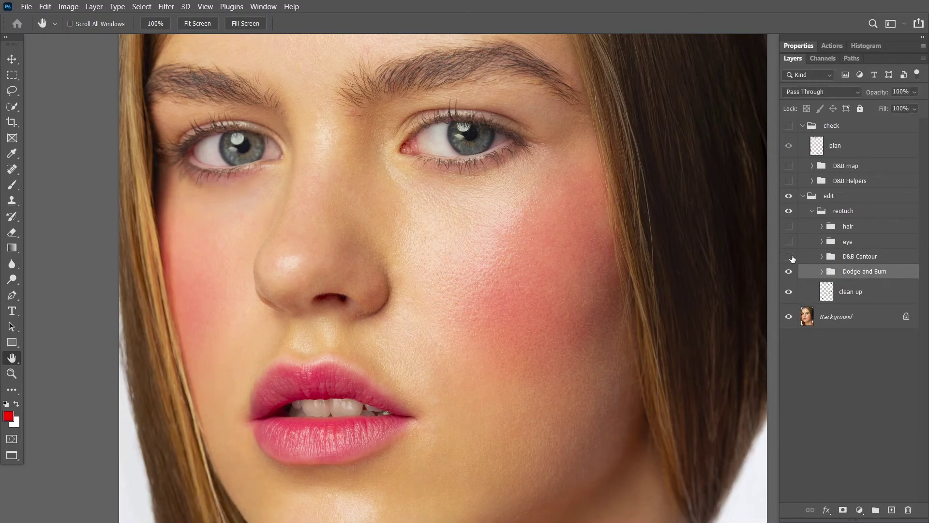
Expand the D&B Contour group with the full portrait in view, show only its Burn contour layer and inspect that mask
key(ctrl+0)
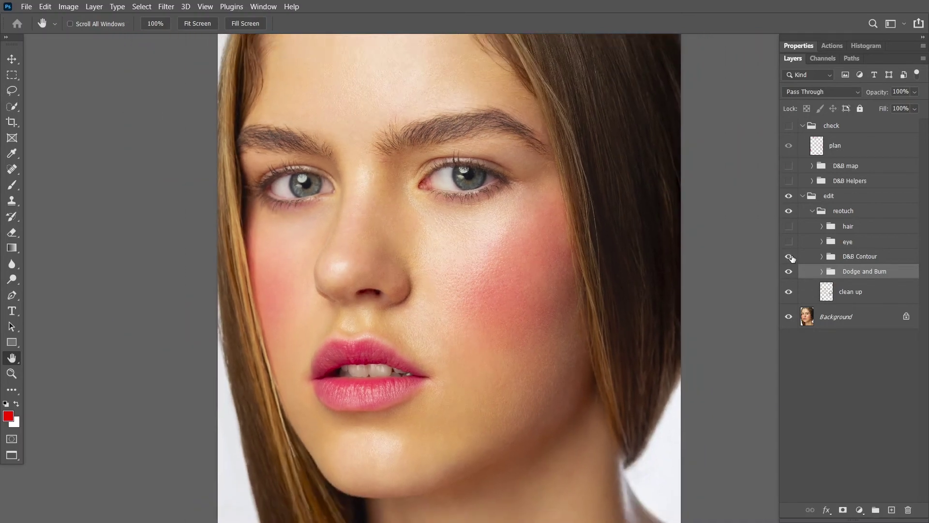
click(821, 256)
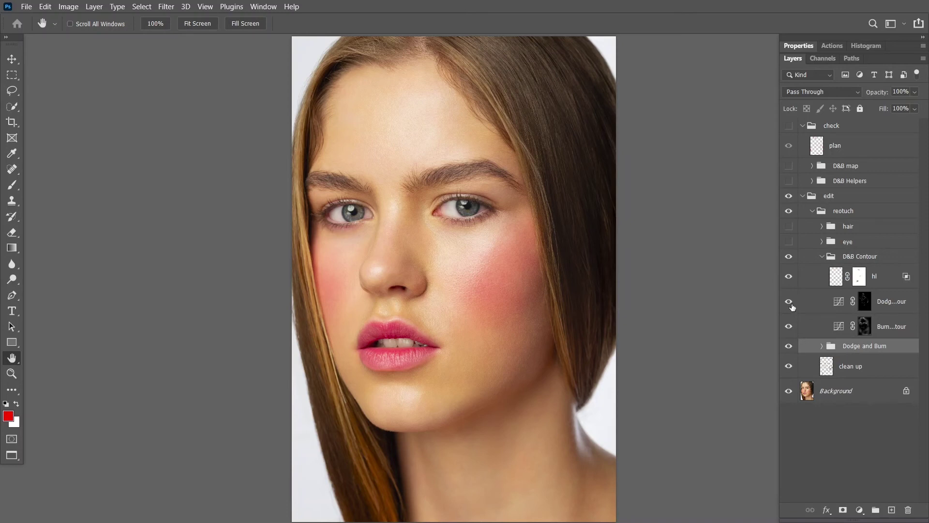
drag(788, 276, 795, 329)
click(790, 327)
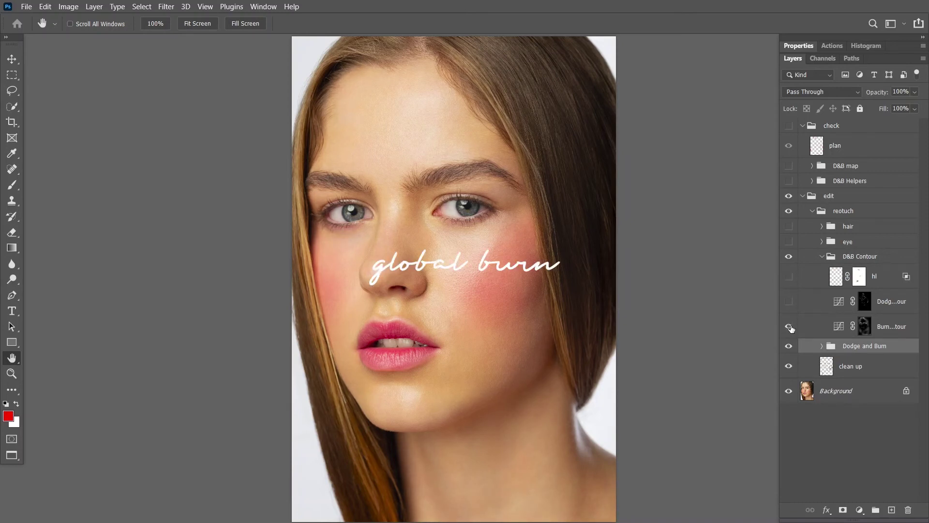
alt+click(862, 326)
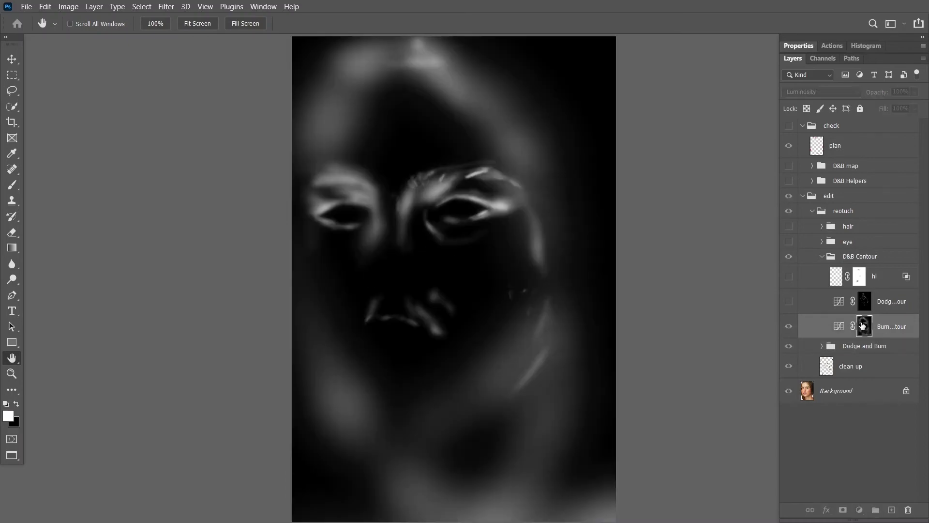
alt+click(862, 325)
Show the Dodge contour layer and inspect its mask, then restore the hl layer and collapse the D&B Contour group
click(788, 302)
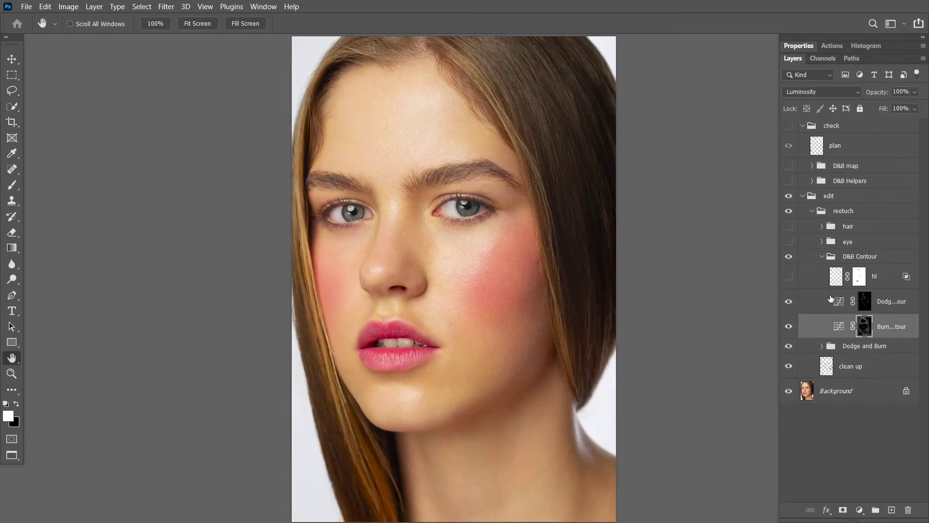
alt+click(864, 304)
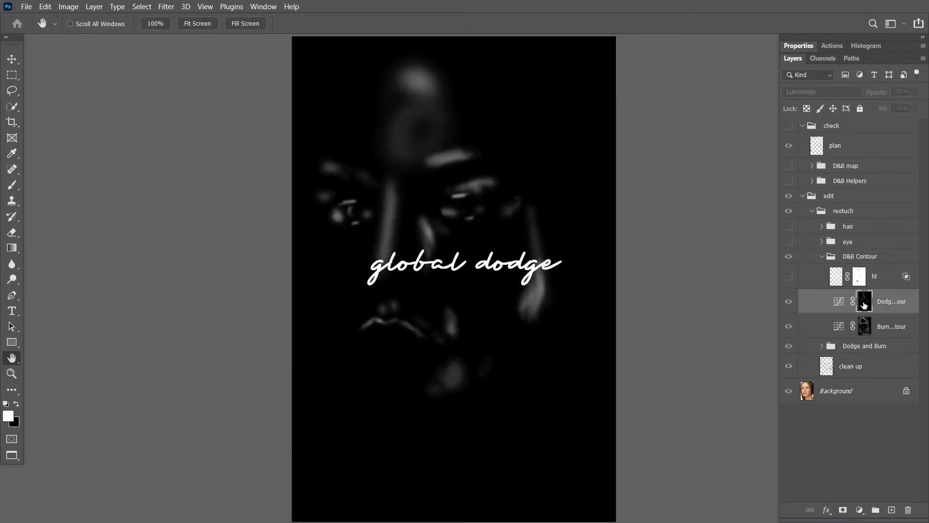
alt+click(864, 304)
click(788, 277)
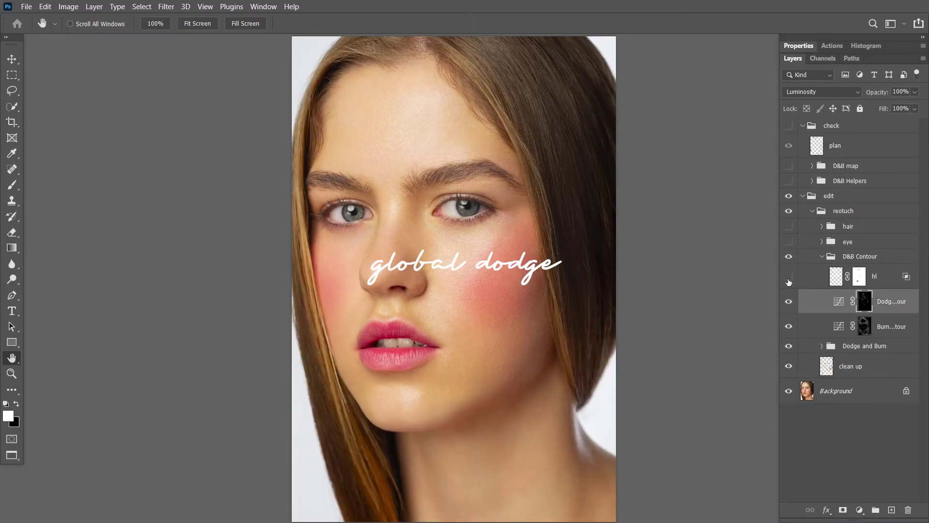
click(821, 256)
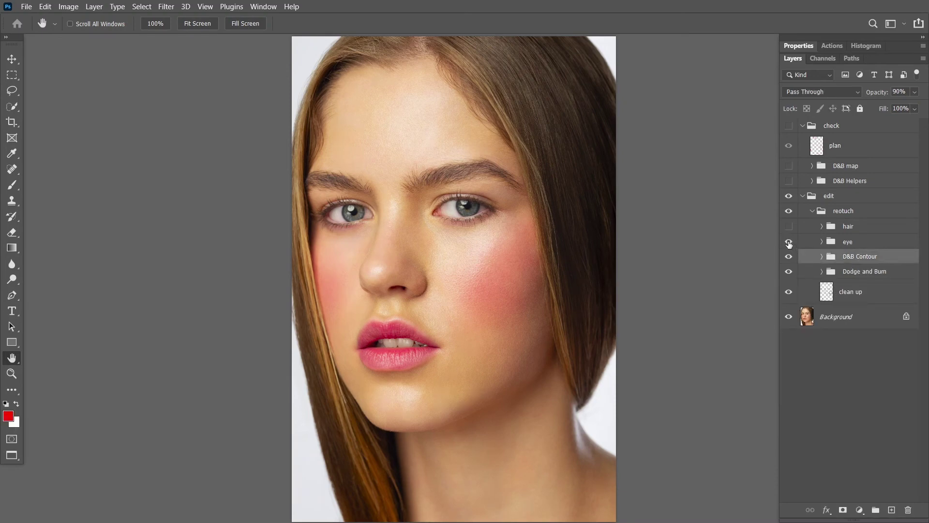
Compare the eye area with the eye group hidden and shown, and expand the group to list its layers
key(ctrl+plus)
key(ctrl+plus)
key(ctrl+plus)
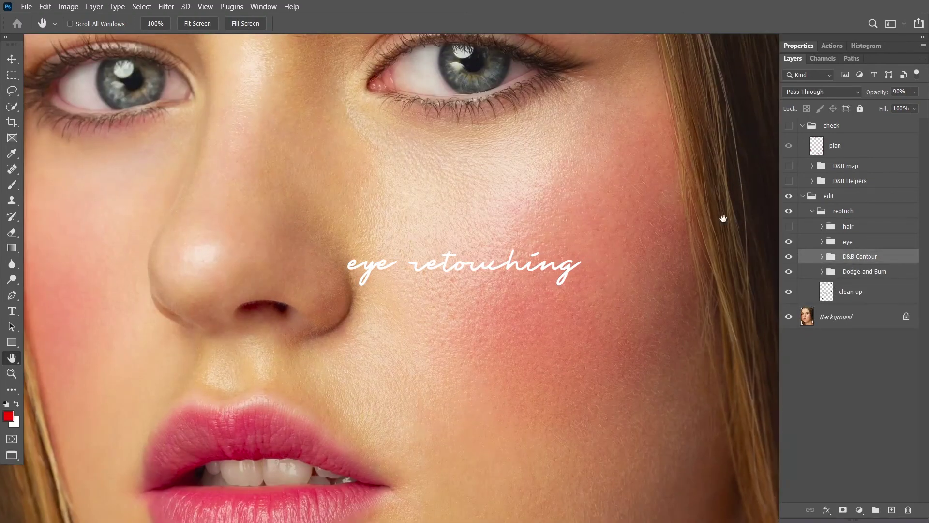
drag(518, 170, 614, 274)
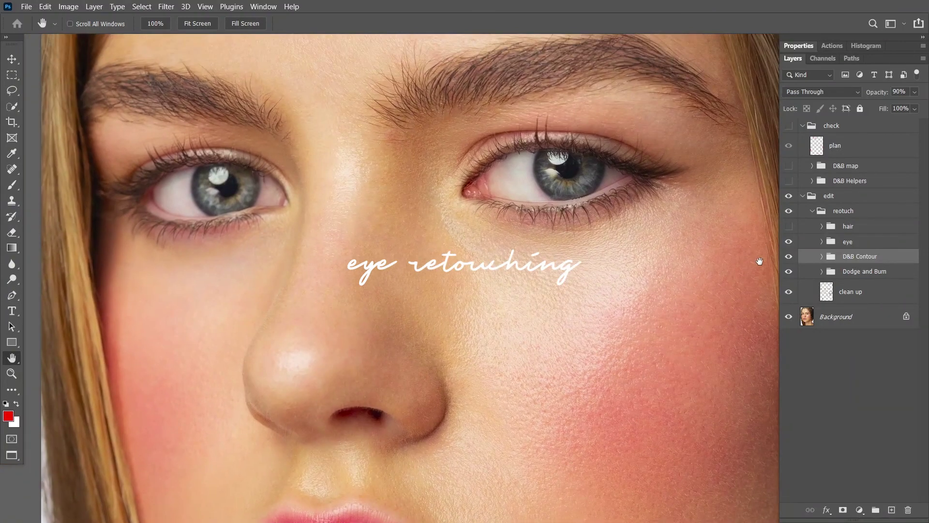
click(788, 241)
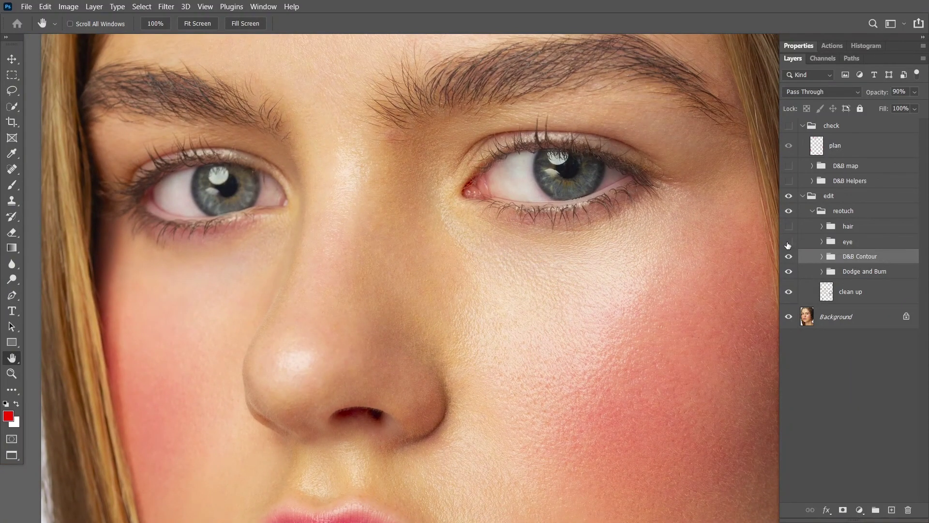
click(788, 241)
click(822, 242)
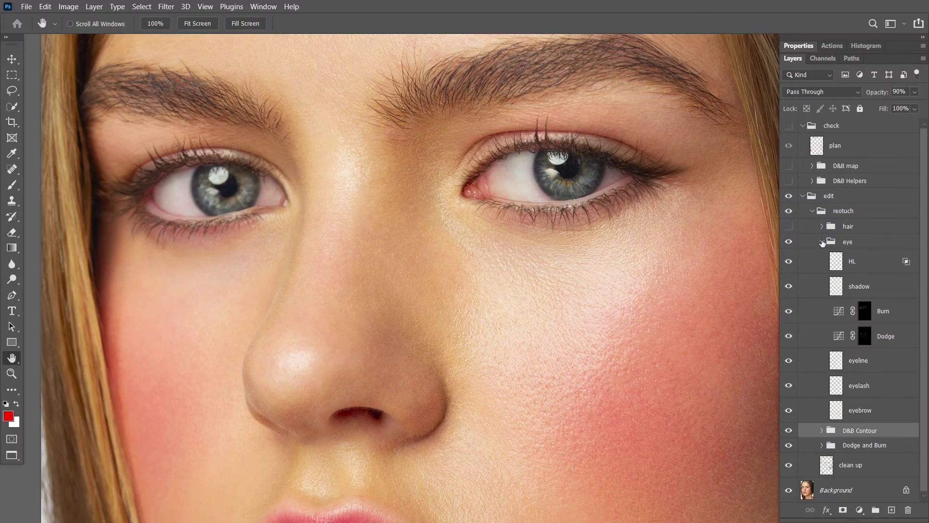
Hide every layer in the eye group and reveal them one by one, from eyebrow up to HL
drag(788, 266, 781, 404)
click(788, 410)
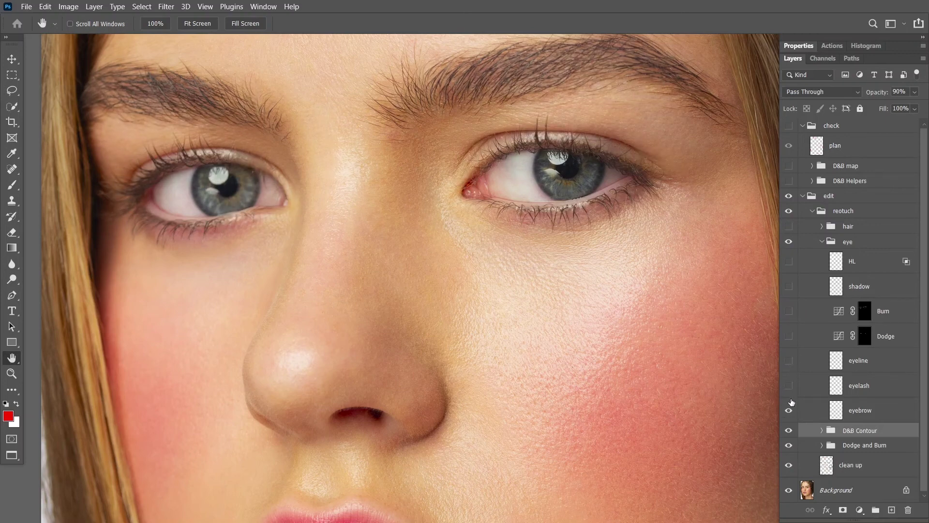
click(789, 386)
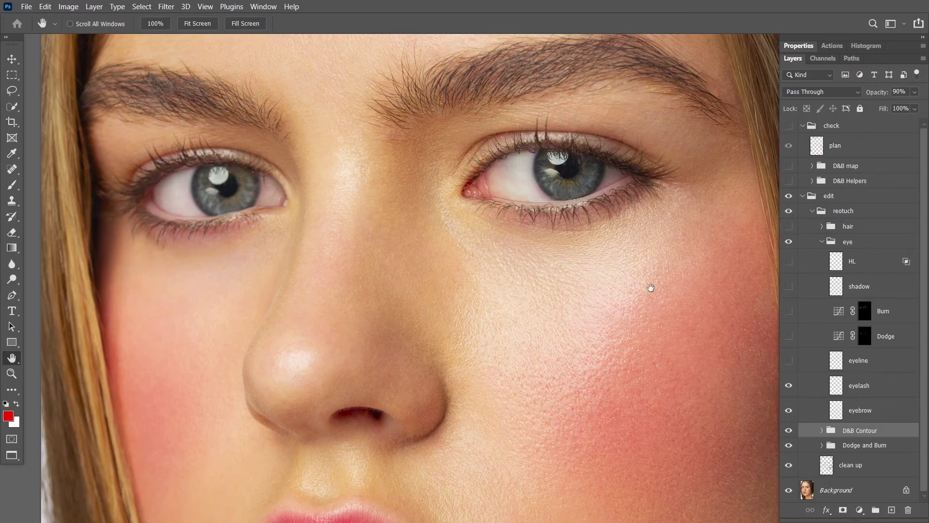
drag(649, 286, 669, 362)
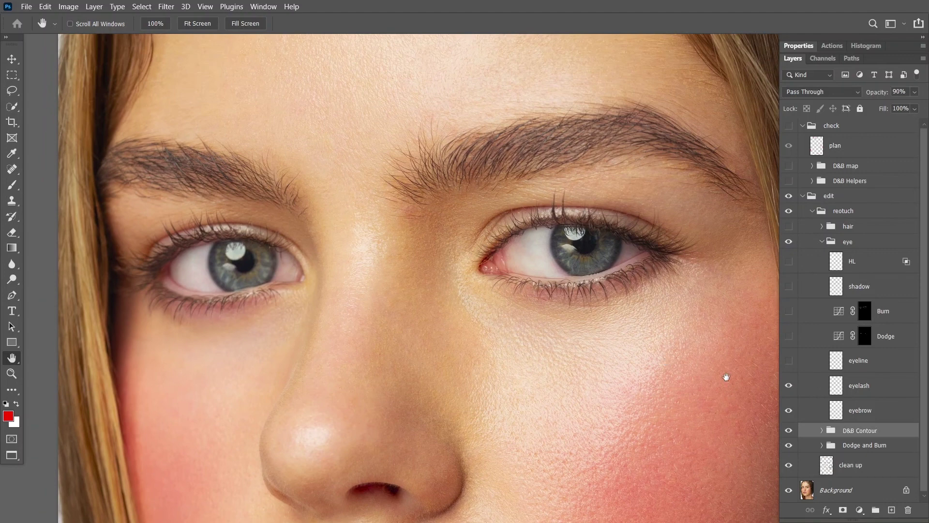
click(789, 361)
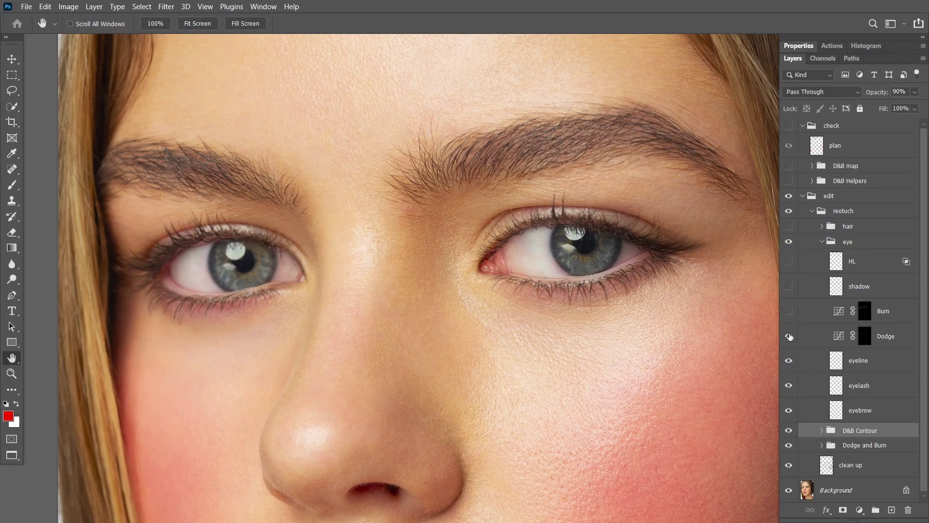
click(789, 337)
click(789, 313)
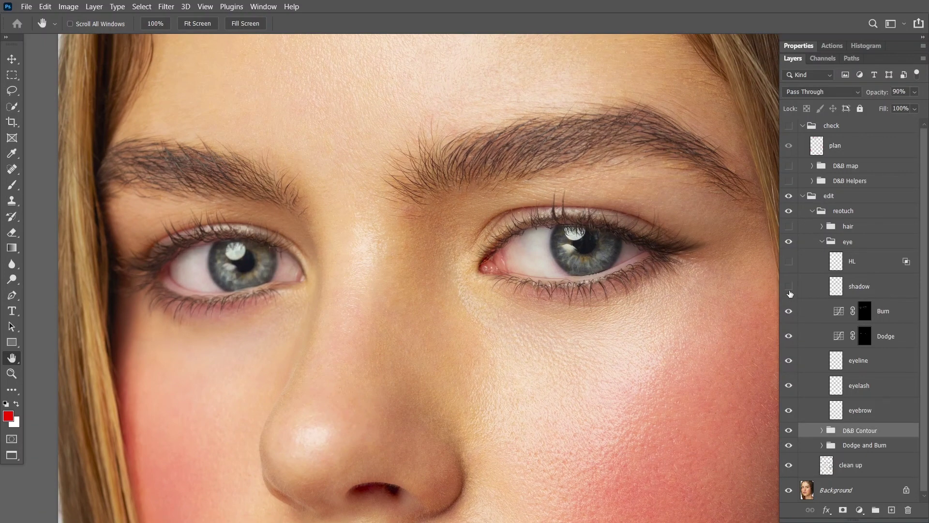
click(789, 262)
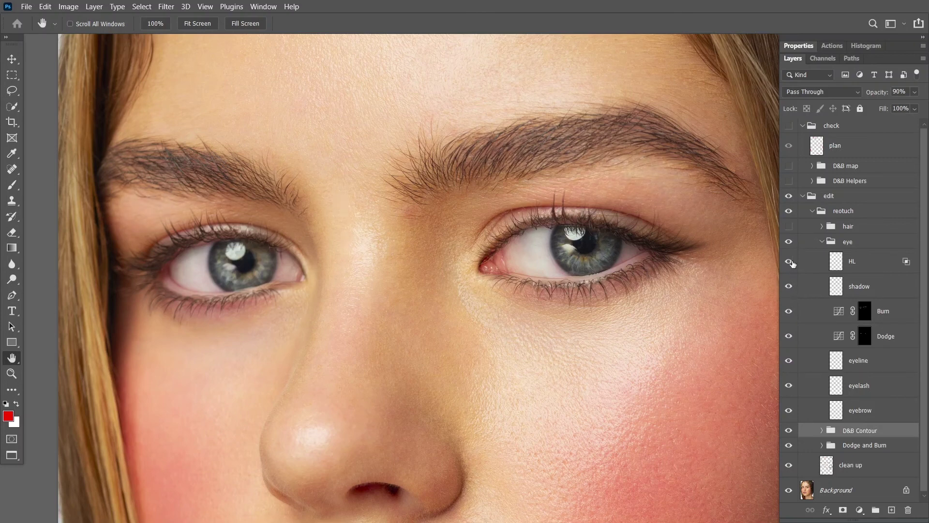
Collapse the eye group, show the hair group with the full portrait in view, and expand it to review its layers
click(821, 242)
key(ctrl+0)
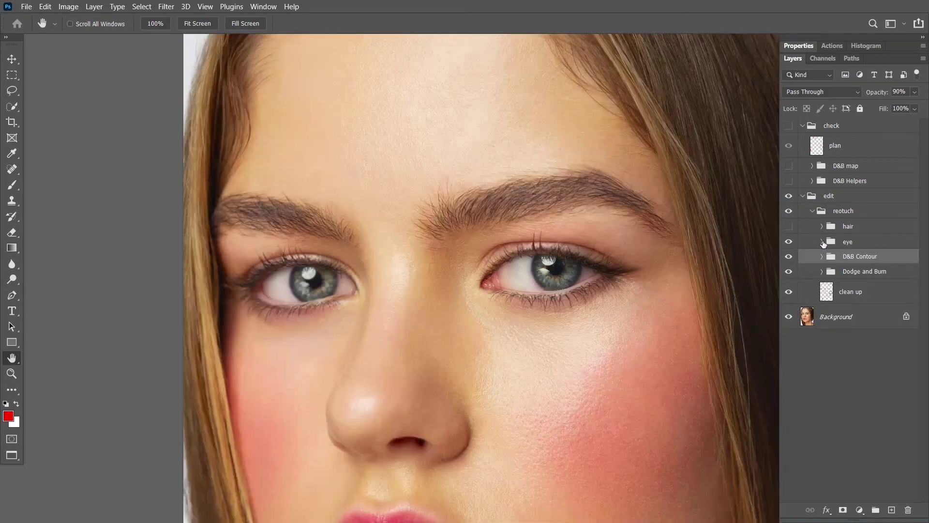
click(790, 227)
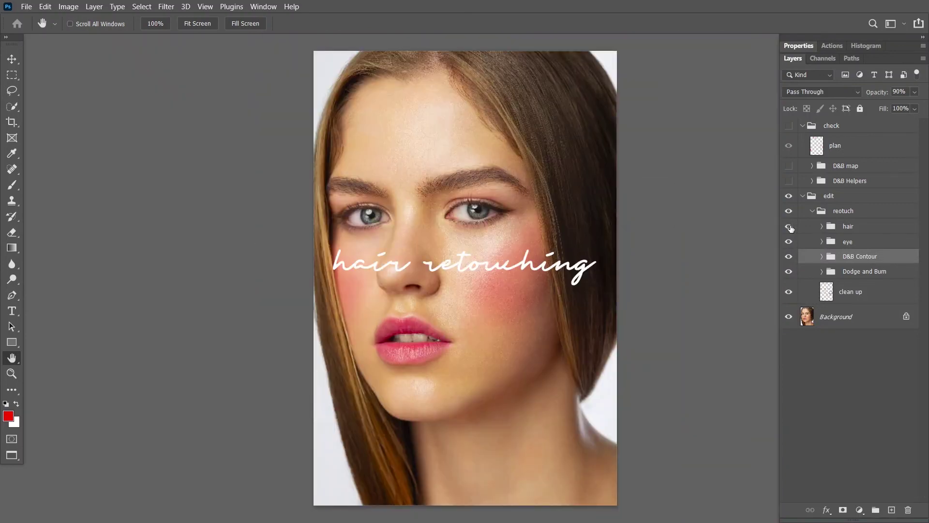
click(823, 226)
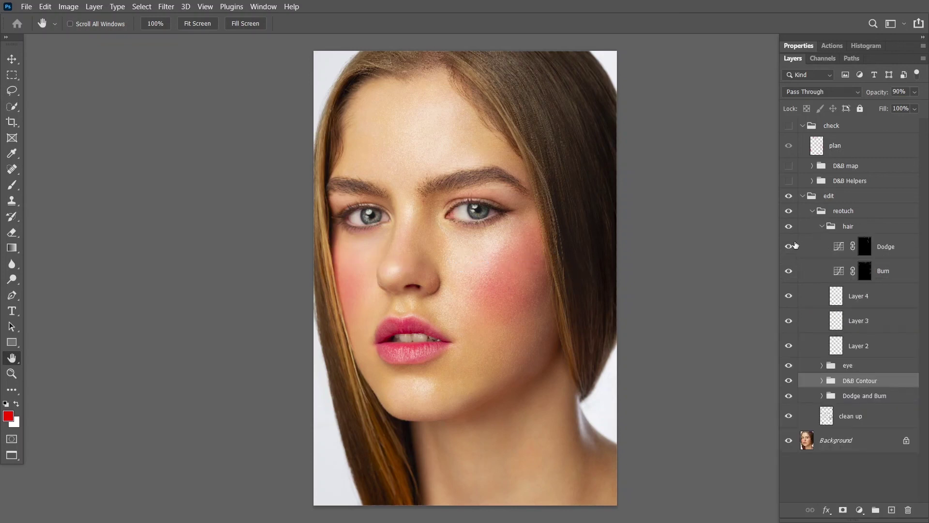
drag(789, 247, 783, 340)
Collapse the retouch and edit groups and compare the full portrait with the edit group hidden and shown
click(812, 211)
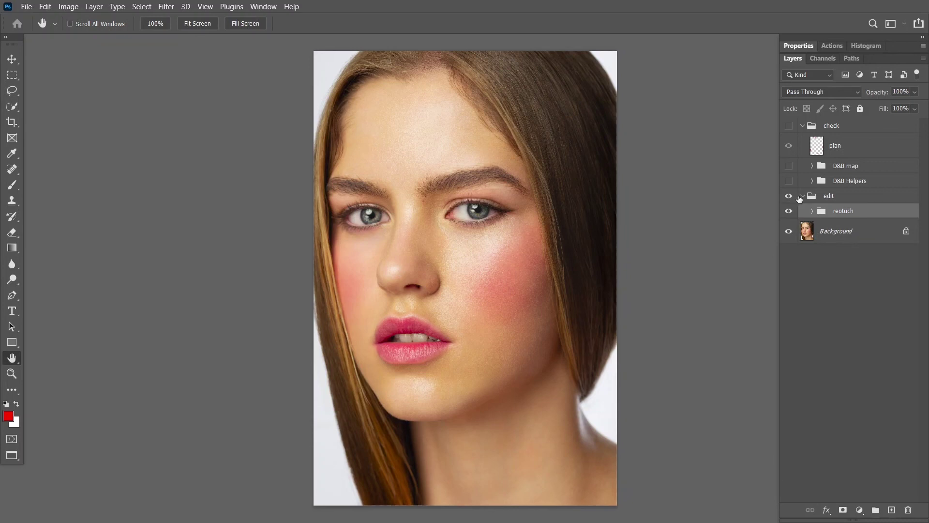
click(802, 196)
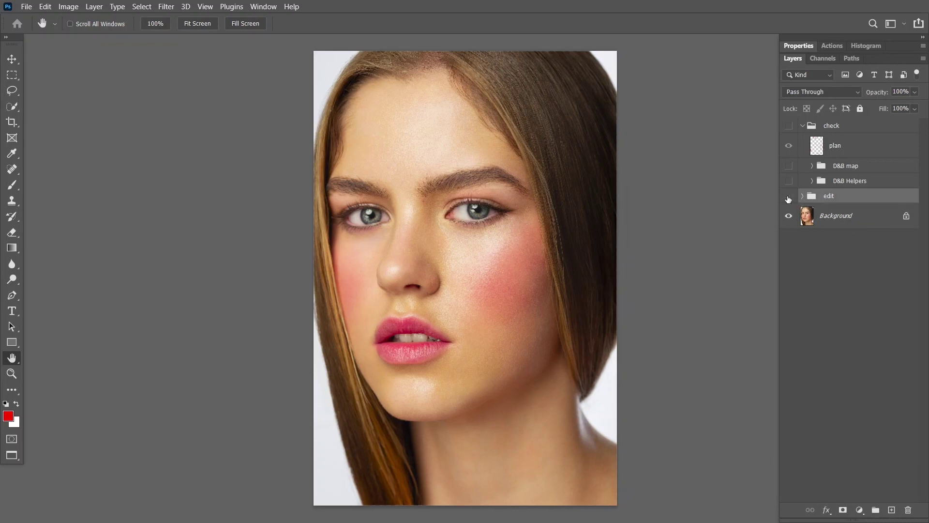
click(788, 197)
click(788, 197)
Compare a close-up of the eyes, nose and cheek repeatedly with the edit group hidden and shown
key(ctrl+plus)
key(ctrl+plus)
key(ctrl+plus)
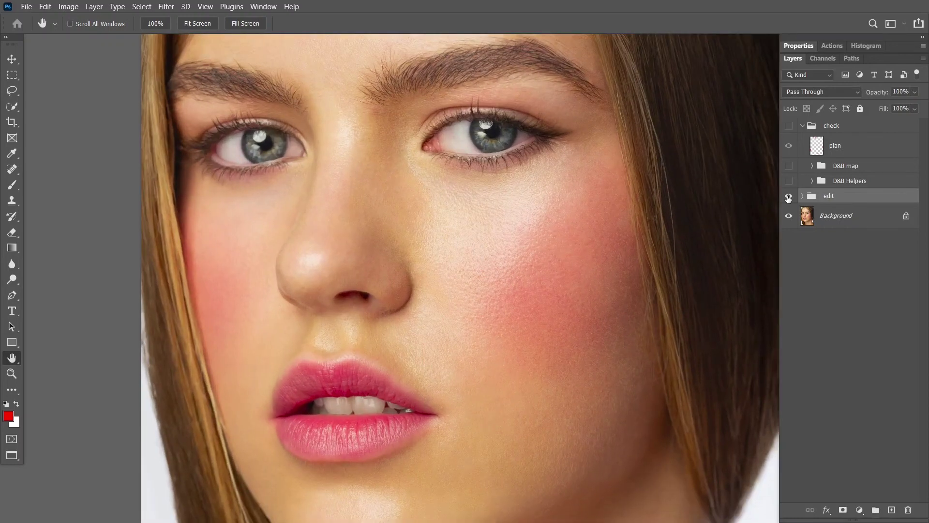
key(ctrl+plus)
drag(616, 209, 645, 261)
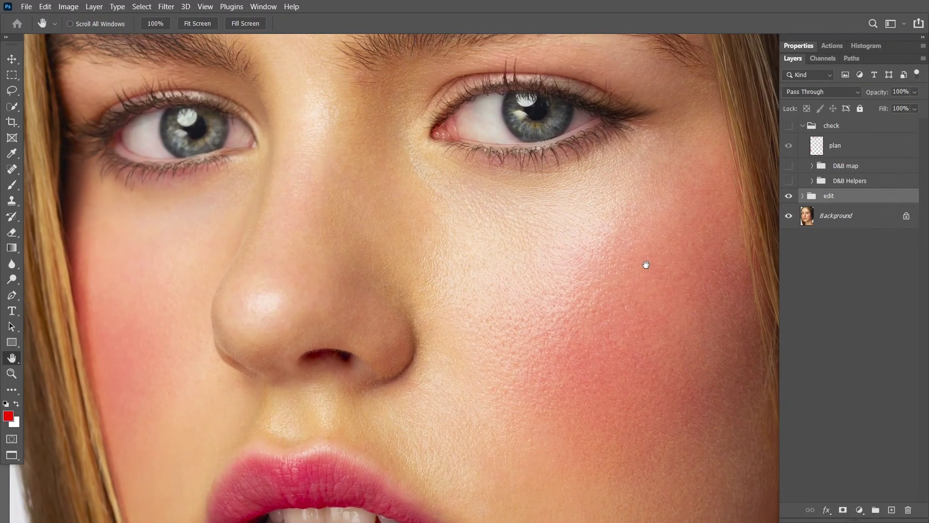
click(789, 195)
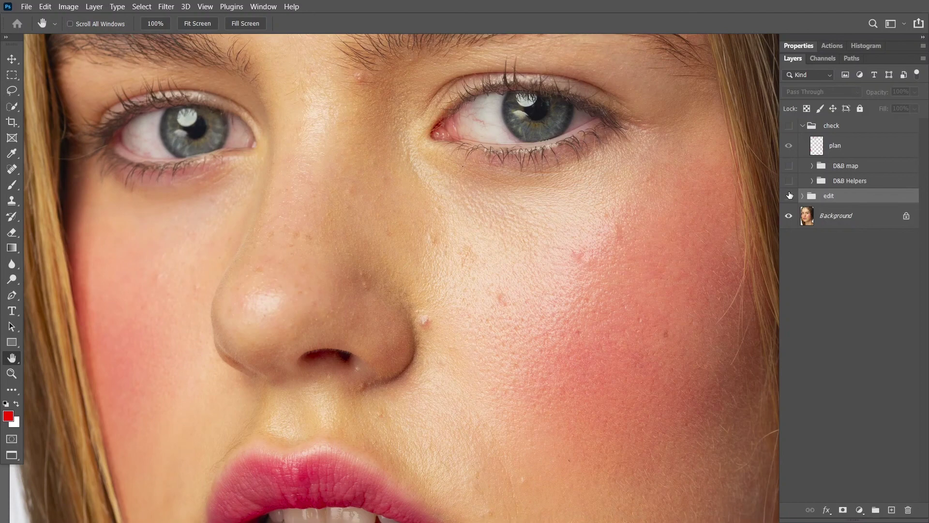
click(789, 195)
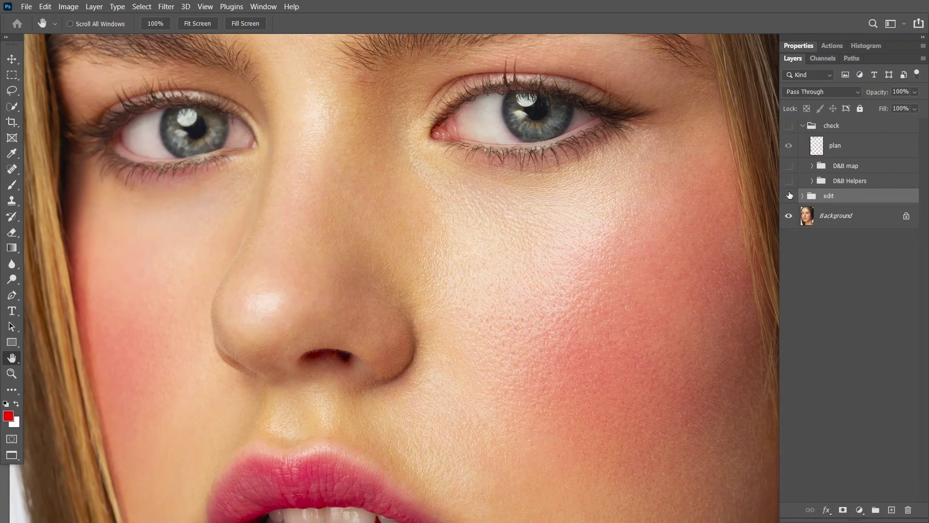
click(788, 195)
click(789, 196)
click(789, 196)
click(789, 195)
Switch to full-screen view and compare the original and retouched face by toggling the edit group's visibility
key(f)
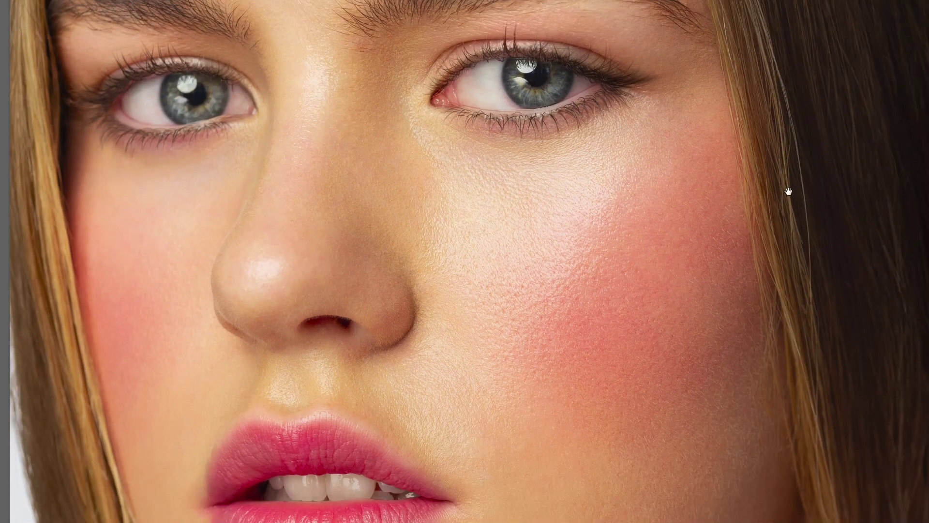
key(ctrl+comma)
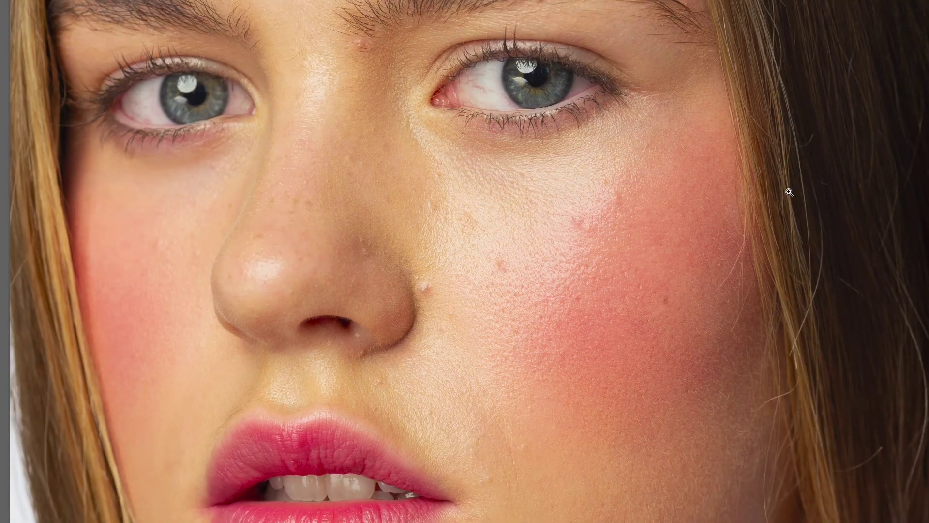
key(ctrl+comma)
key(ctrl+comma)
key(ctrl+comma)
key(ctrl+comma)
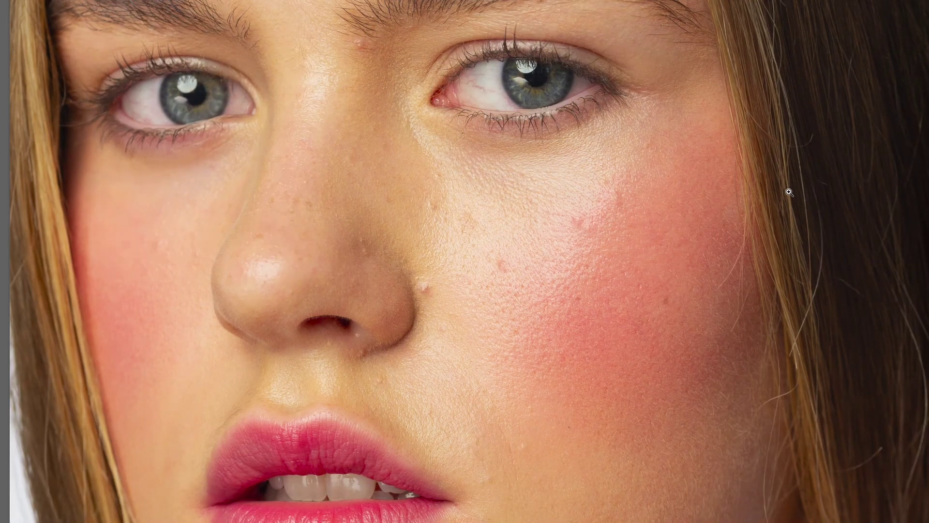